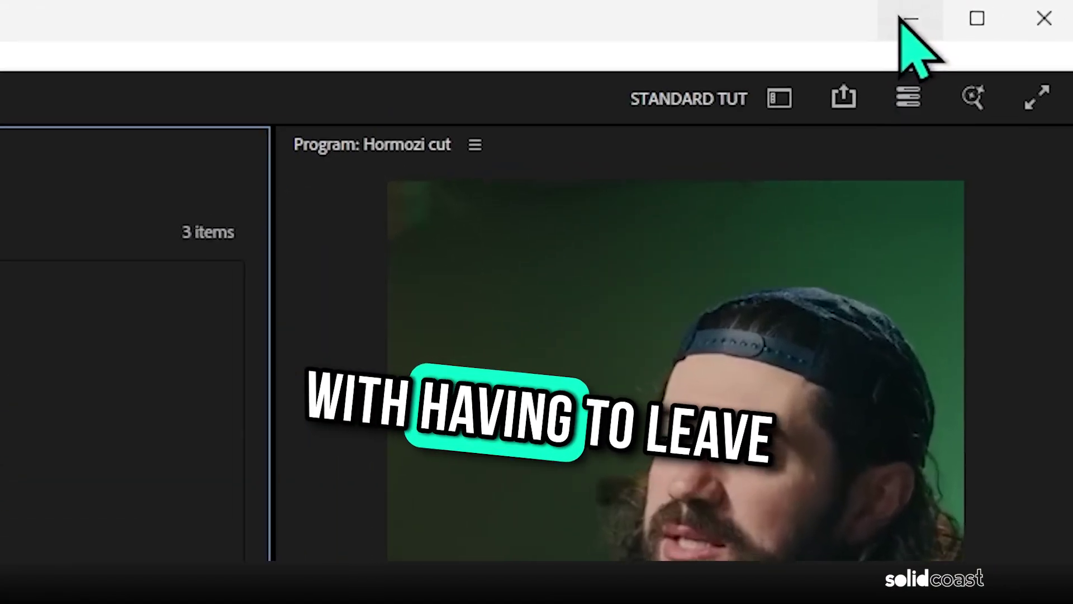
# - Search Google for 'stock footage' in the browser and scroll through the results
pyautogui.click(910, 20)
pyautogui.click(503, 287)
pyautogui.write('stock footage')
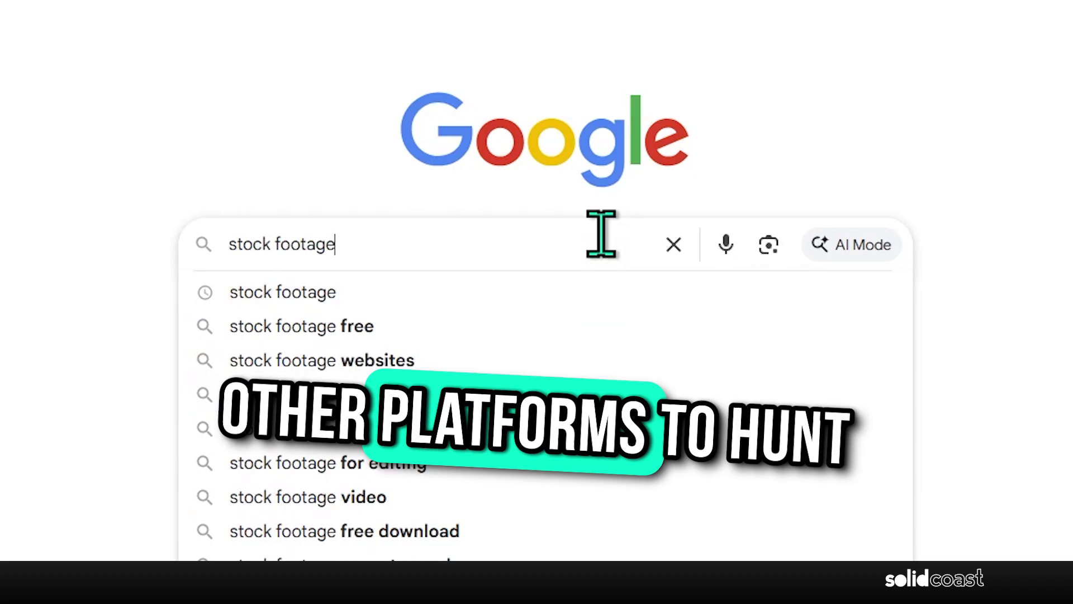
pyautogui.press('Return')
pyautogui.scroll(-5, 1001, 156)
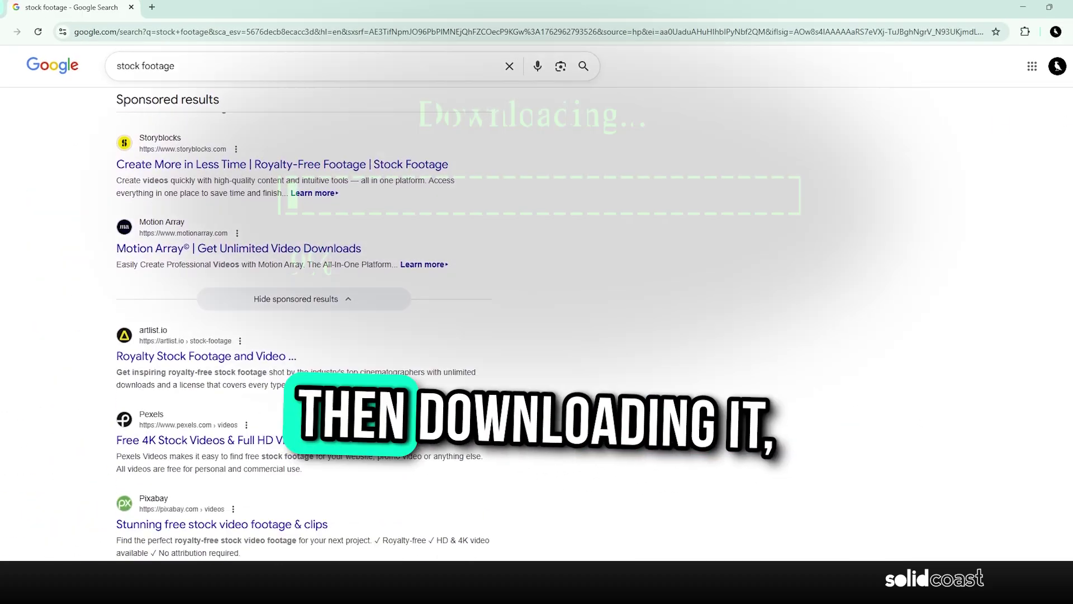
pyautogui.scroll(-5, 302, 336)
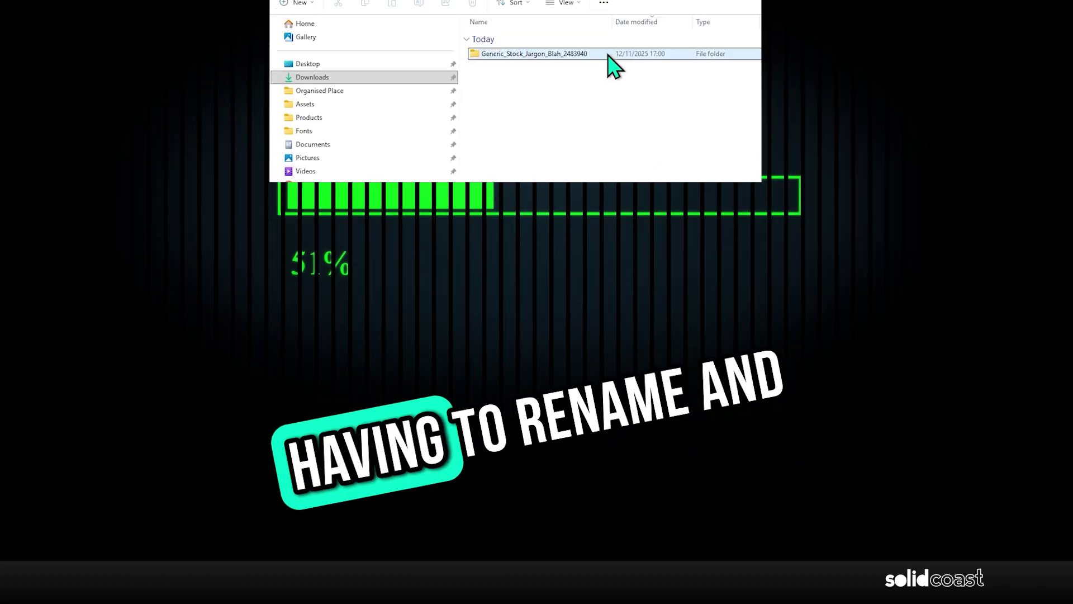
# - Rename the download folder to 'Way Better Name', import it, and place Stock.mp4 on V2
pyautogui.press('F2')
pyautogui.write('Way Better N')
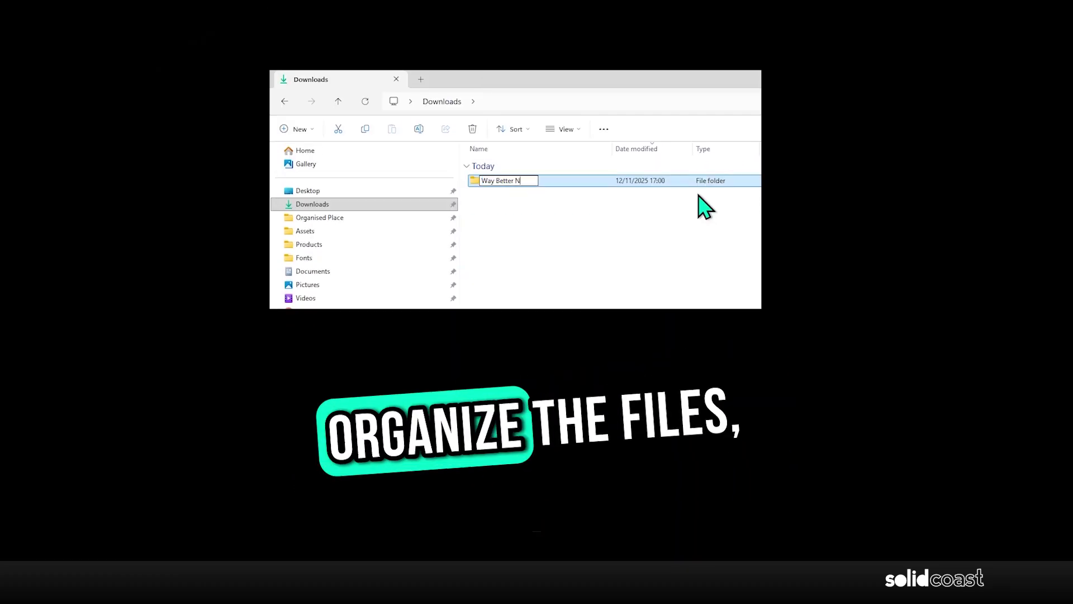
pyautogui.write('ame')
pyautogui.press('Return')
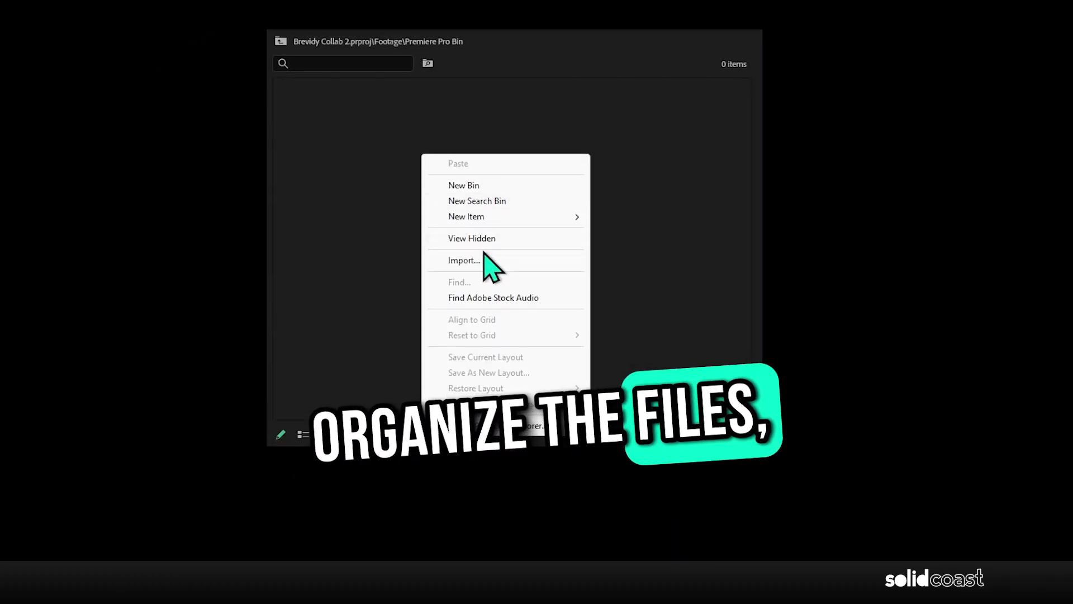
pyautogui.click(489, 256)
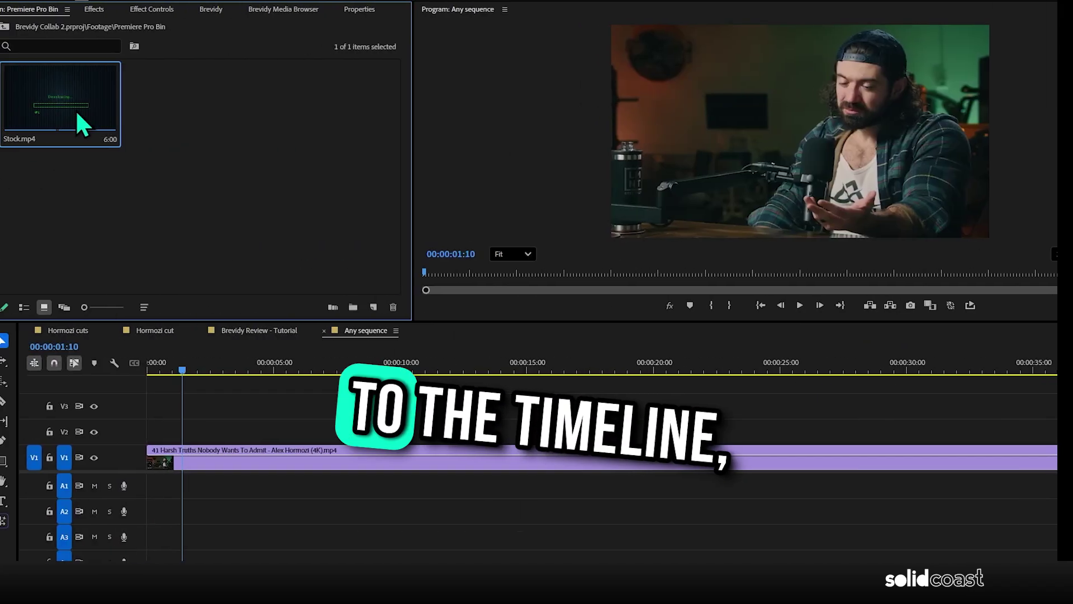
pyautogui.moveTo(79, 125); pyautogui.dragTo(201, 430)
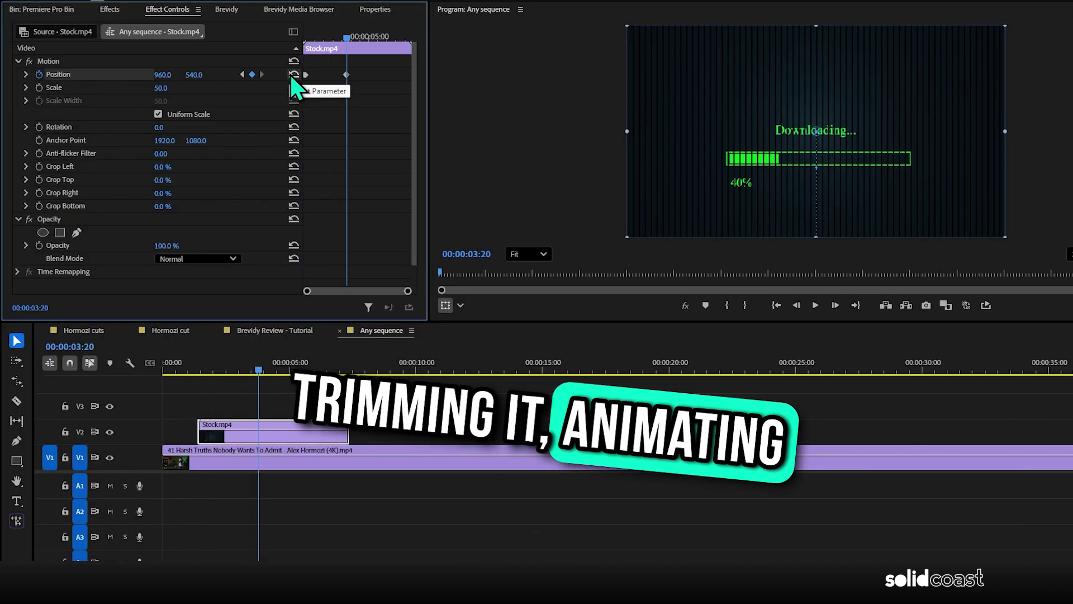
# - Set the position keyframe's temporal interpolation to Ease Out
pyautogui.rightClick(350, 74)
pyautogui.moveTo(410, 182)
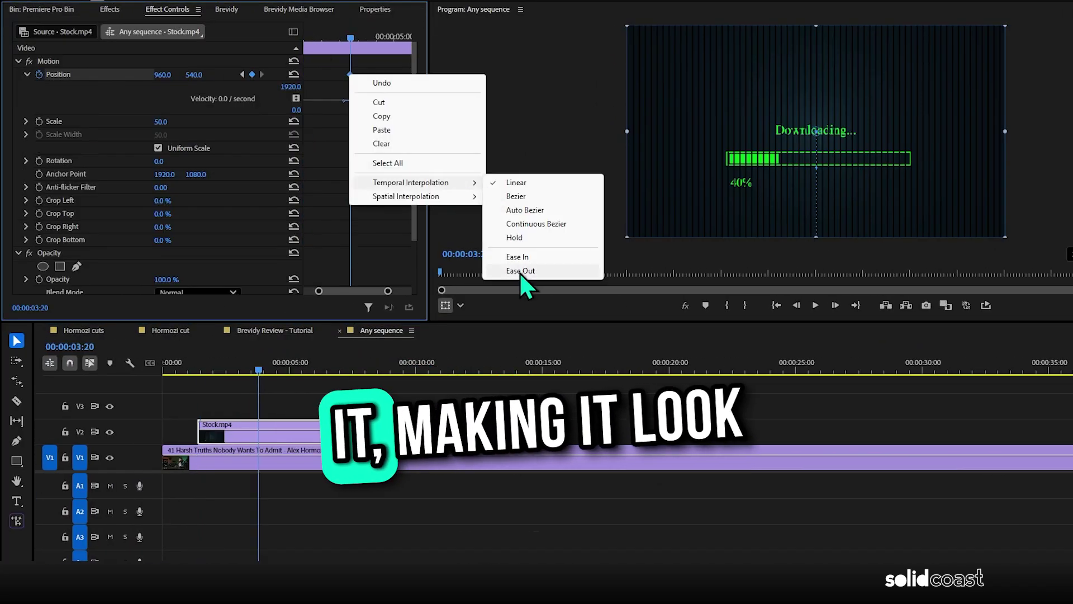
pyautogui.click(520, 270)
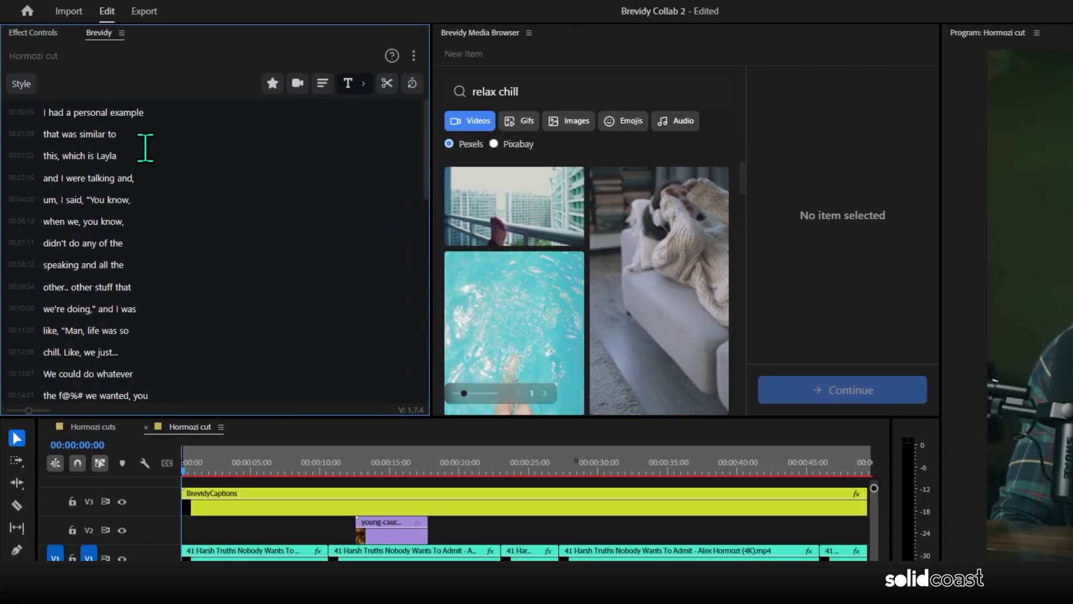
pyautogui.click(29, 89)
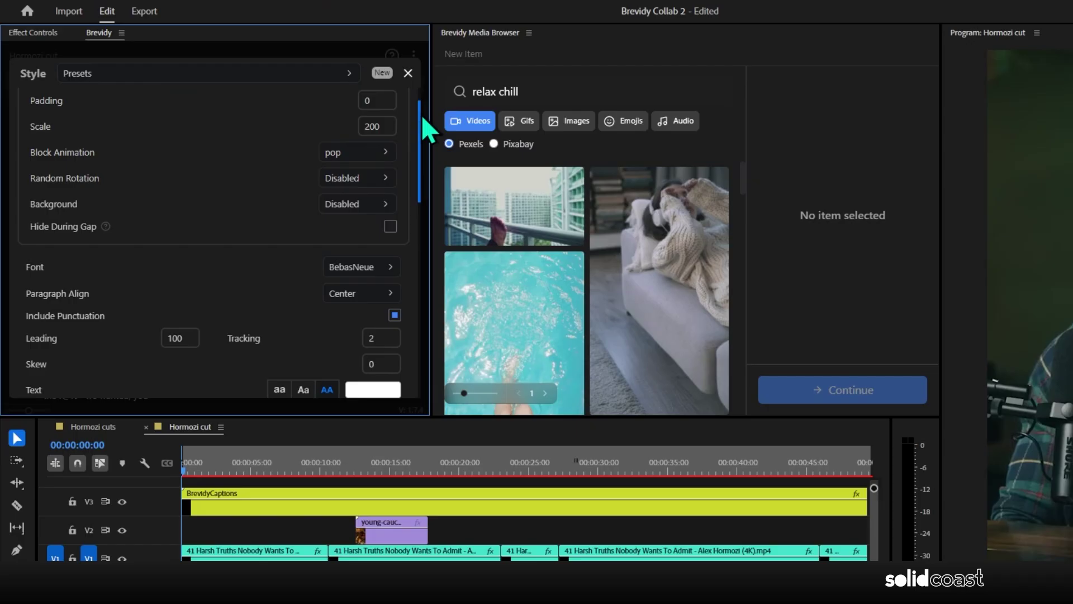
pyautogui.moveTo(423, 119); pyautogui.dragTo(357, 84)
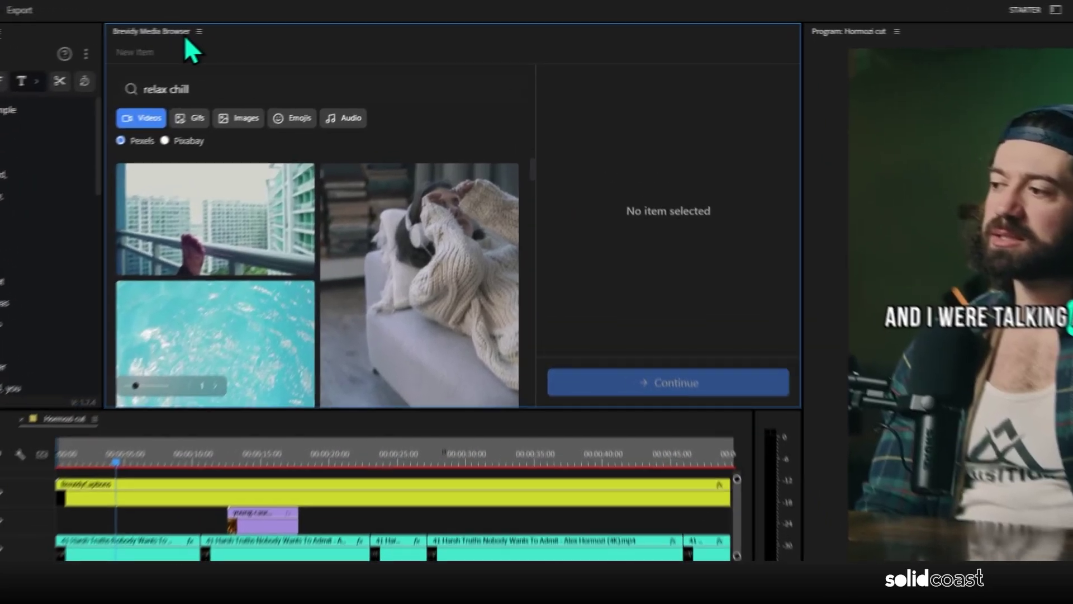
pyautogui.click(250, 34)
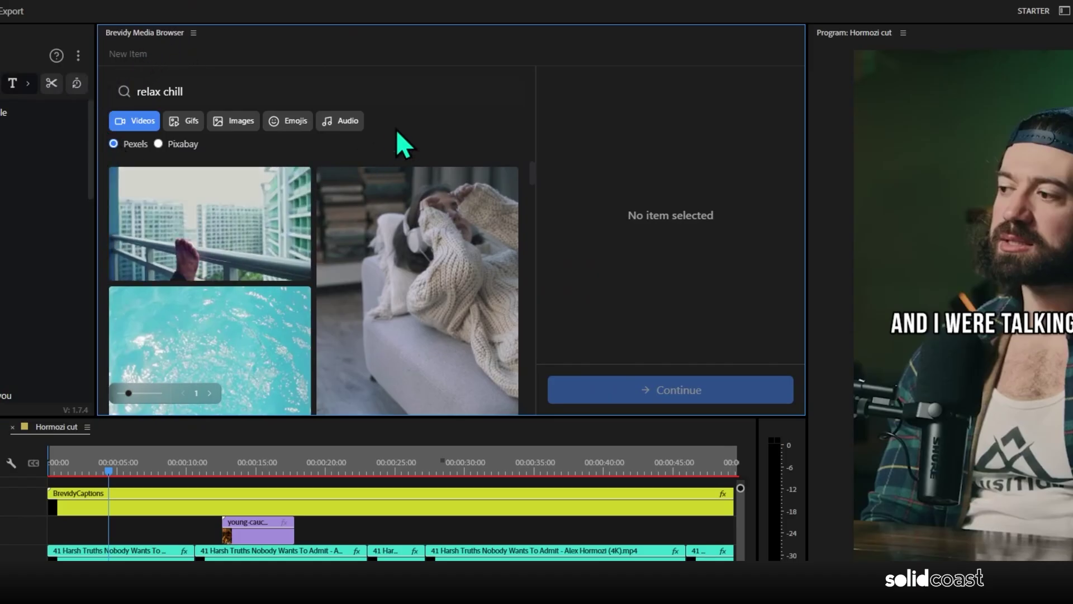
pyautogui.click(177, 124)
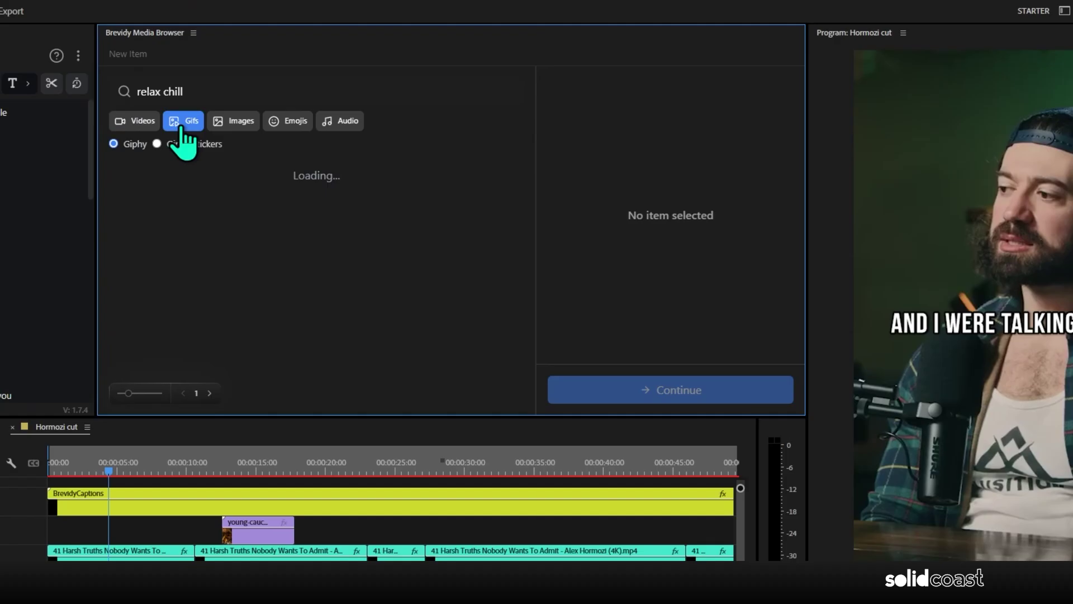
pyautogui.click(229, 124)
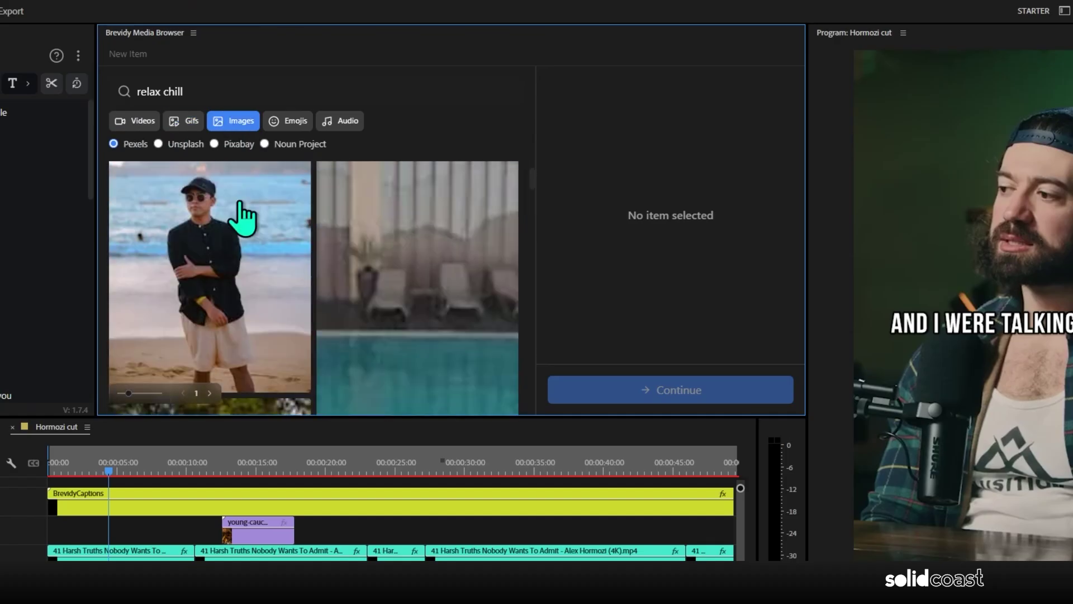
pyautogui.click(288, 122)
pyautogui.click(354, 123)
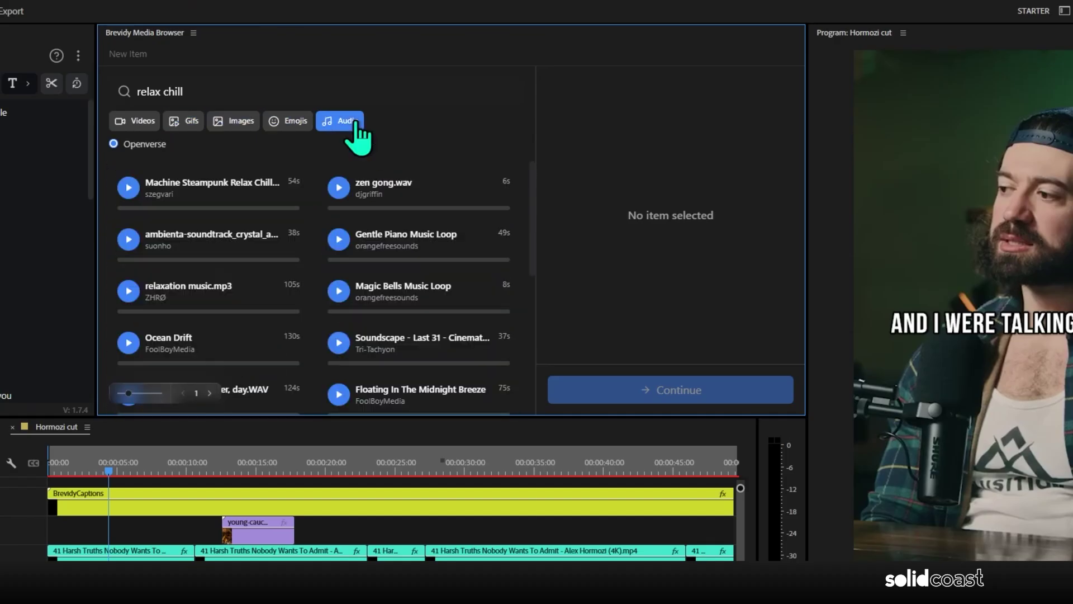
pyautogui.click(141, 122)
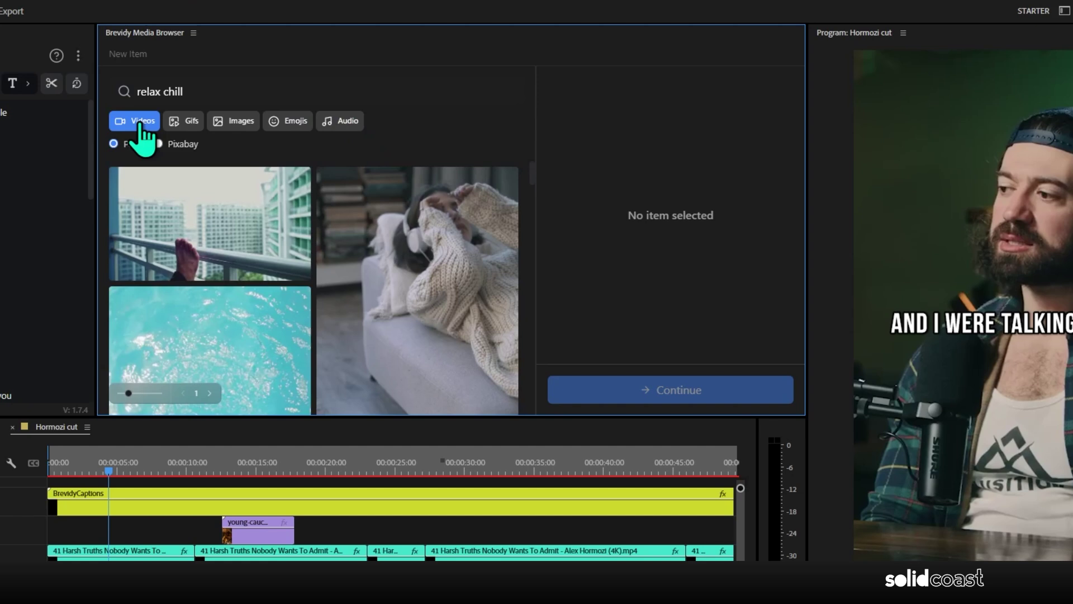
pyautogui.click(159, 144)
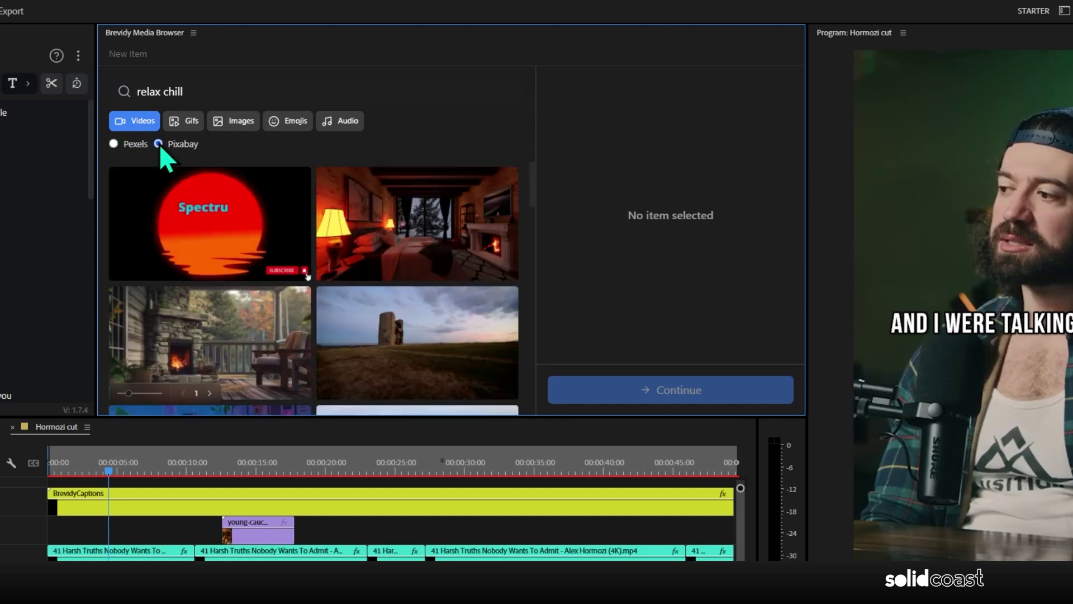
pyautogui.scroll(-5, 240, 219)
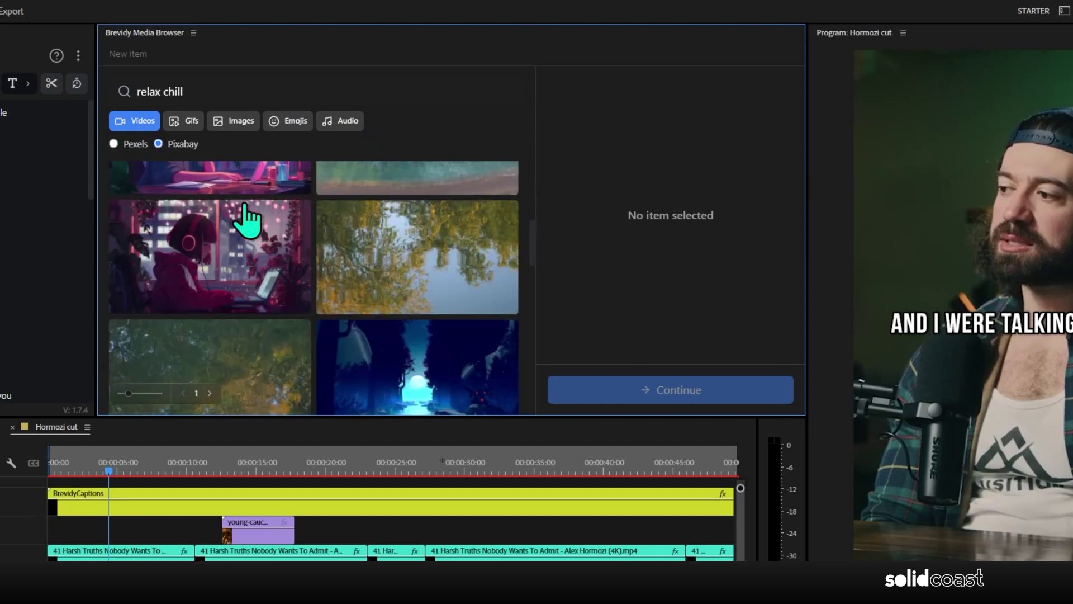
pyautogui.click(190, 121)
pyautogui.click(158, 144)
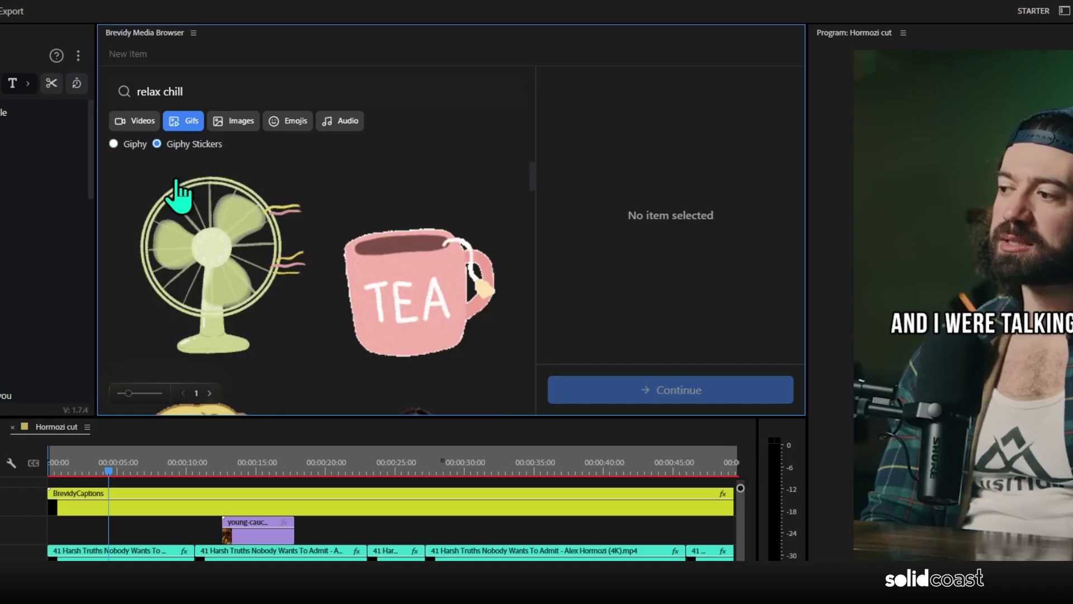
pyautogui.click(234, 124)
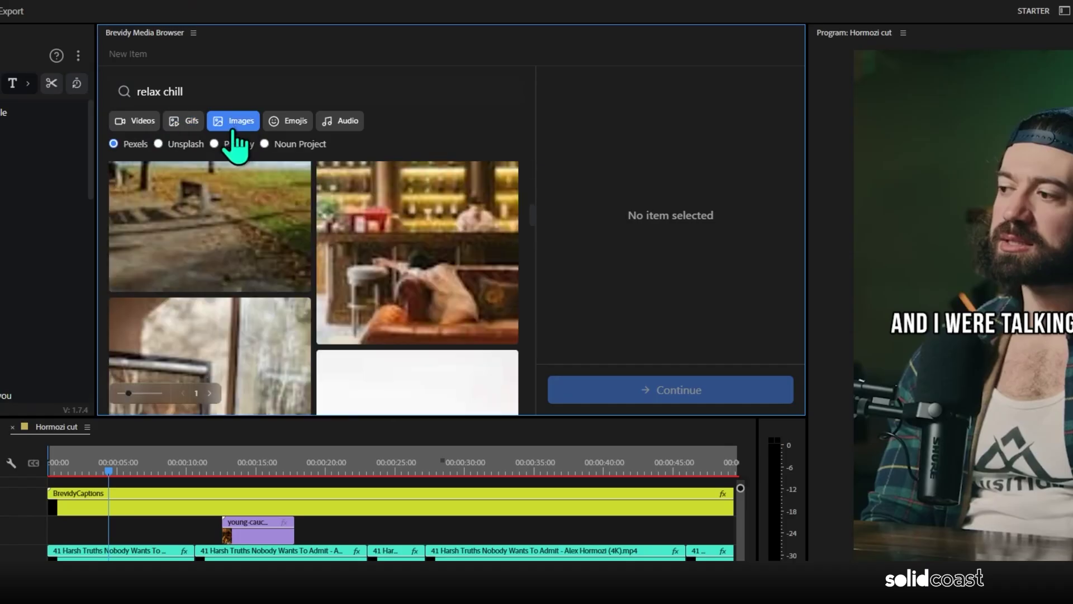
pyautogui.click(159, 145)
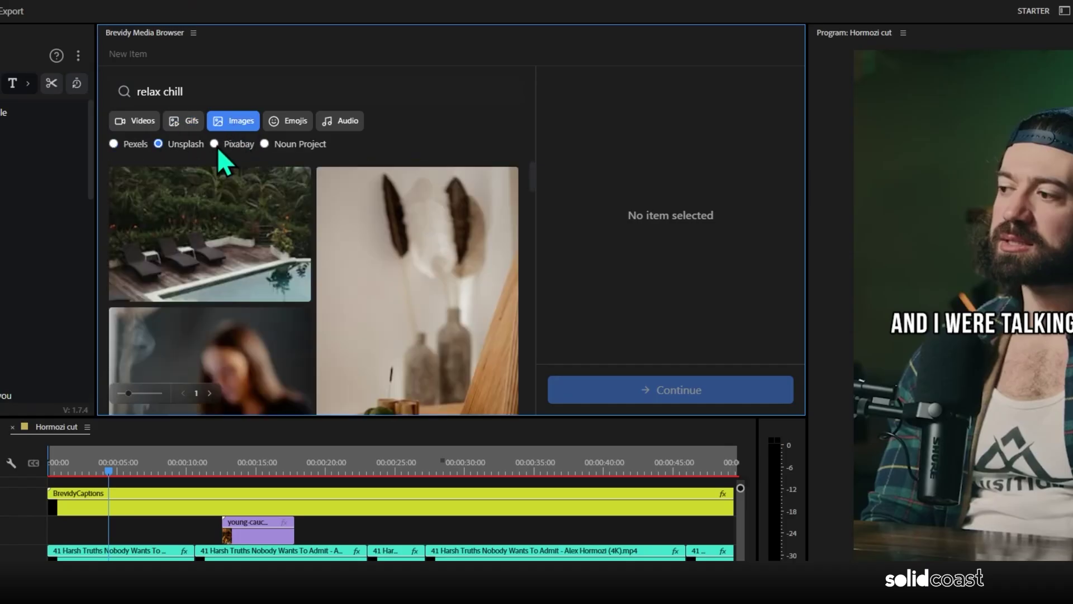
pyautogui.click(215, 144)
pyautogui.click(265, 145)
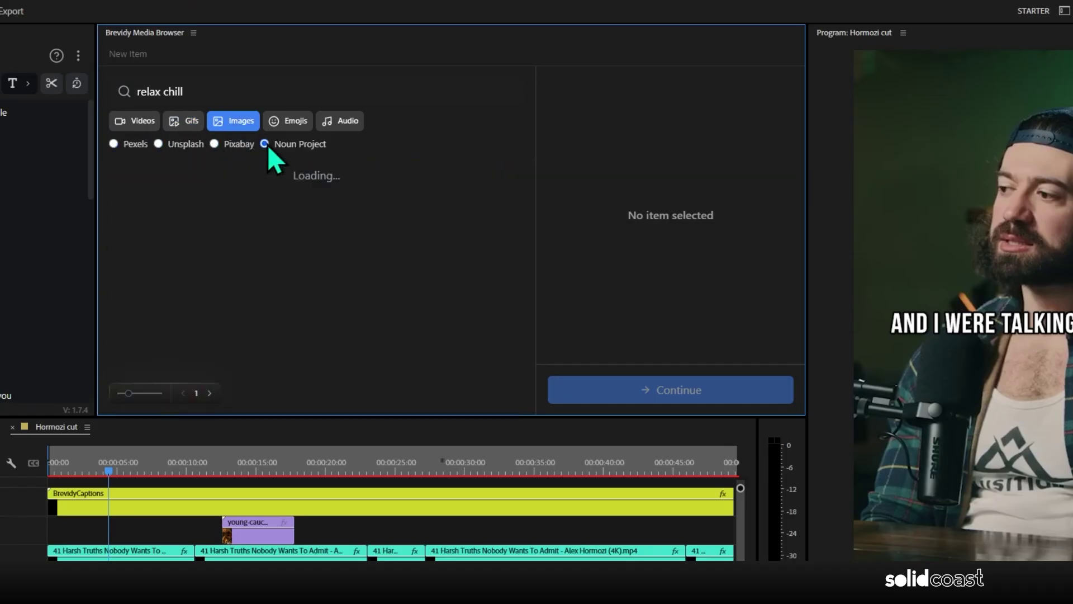
pyautogui.click(295, 124)
pyautogui.scroll(-5, 275, 223)
pyautogui.click(163, 144)
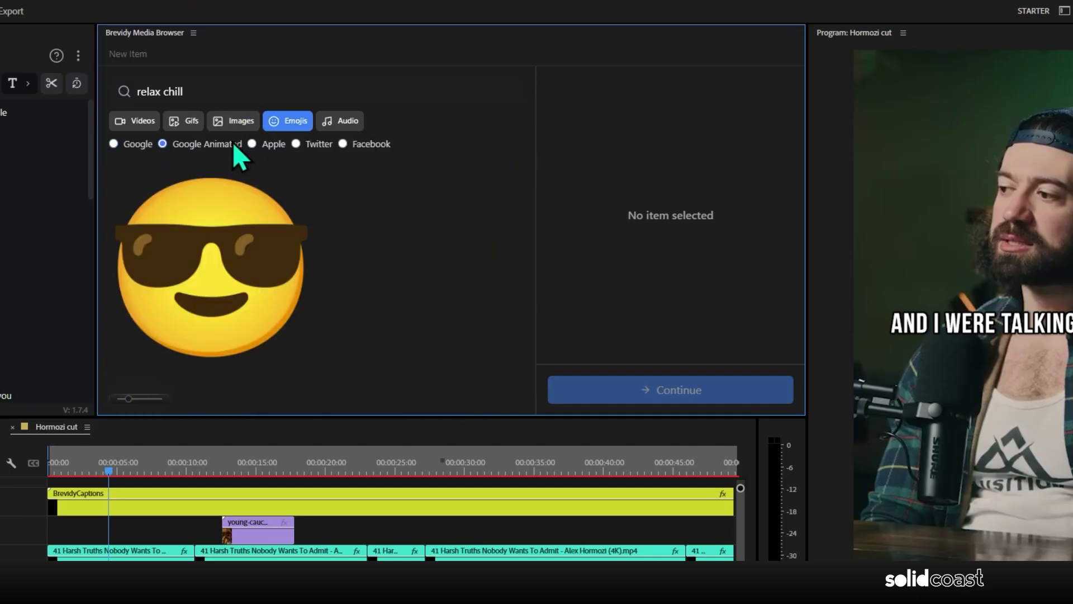
pyautogui.click(252, 144)
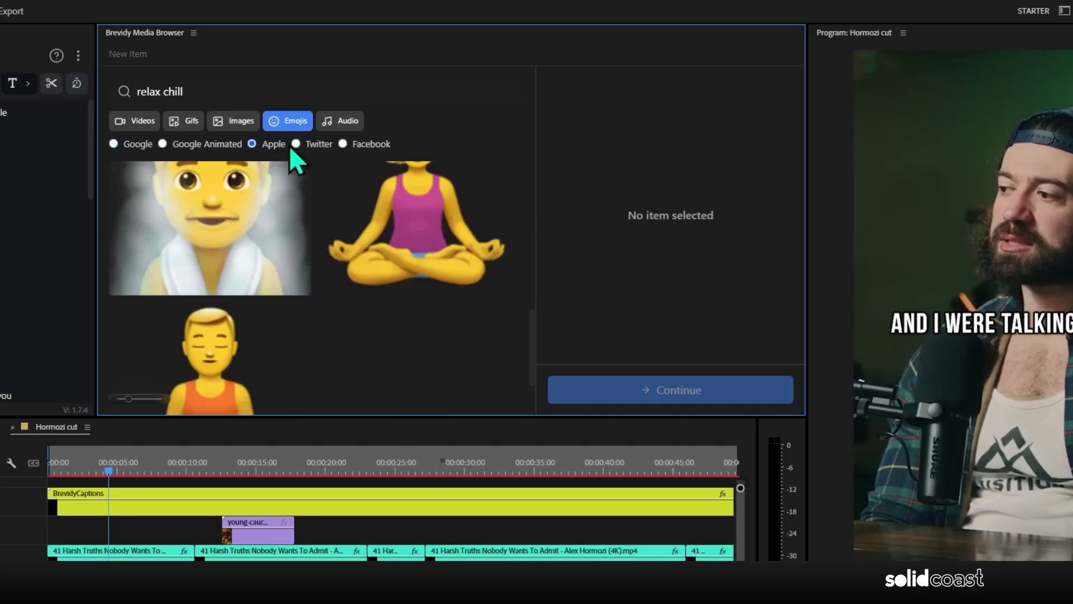
pyautogui.click(295, 145)
pyautogui.click(342, 144)
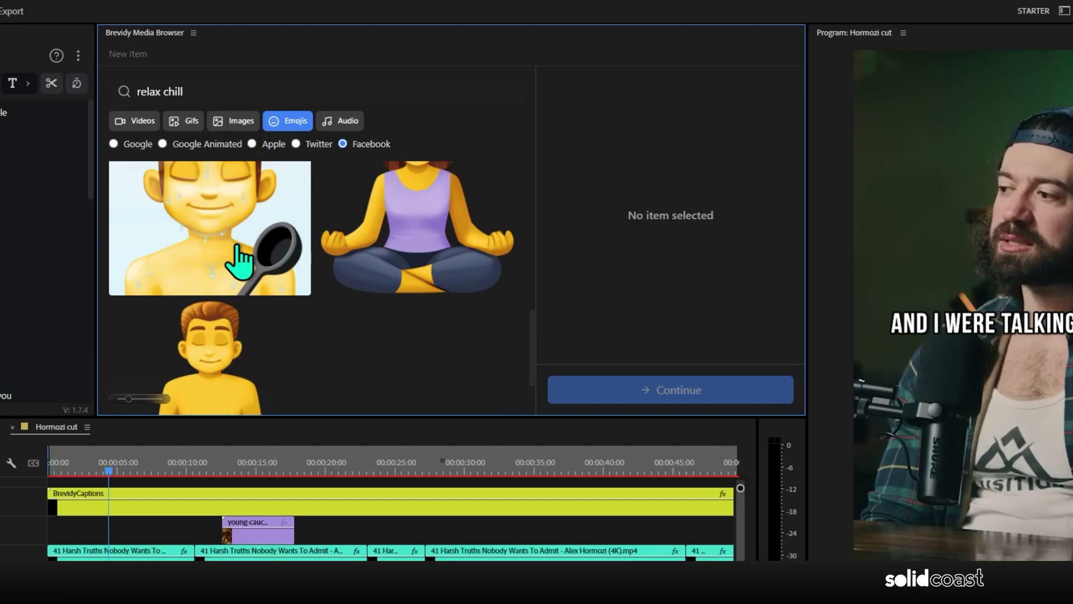
pyautogui.click(352, 122)
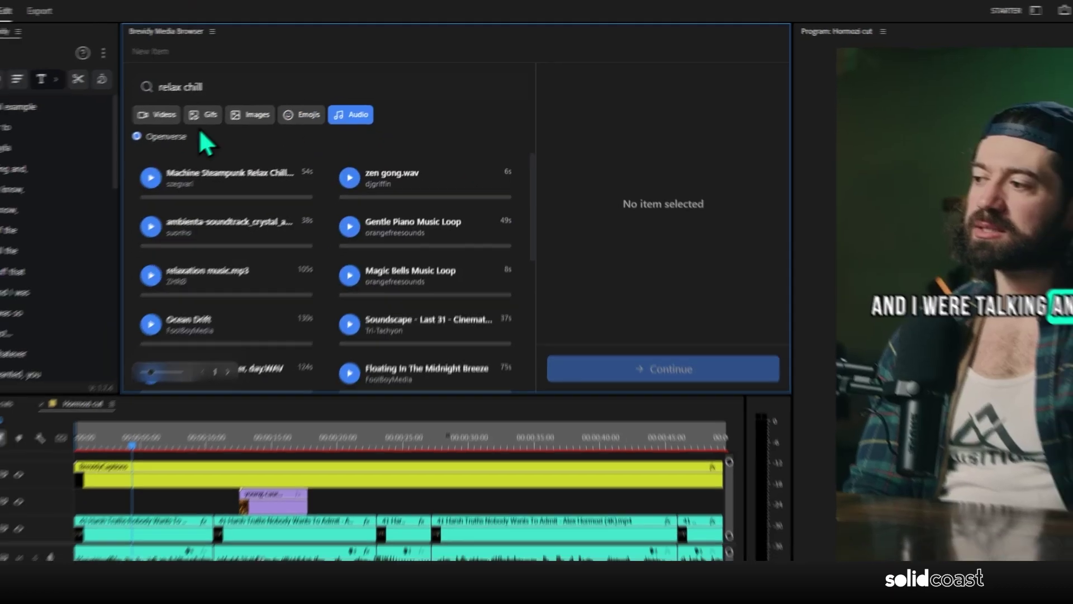
pyautogui.click(136, 121)
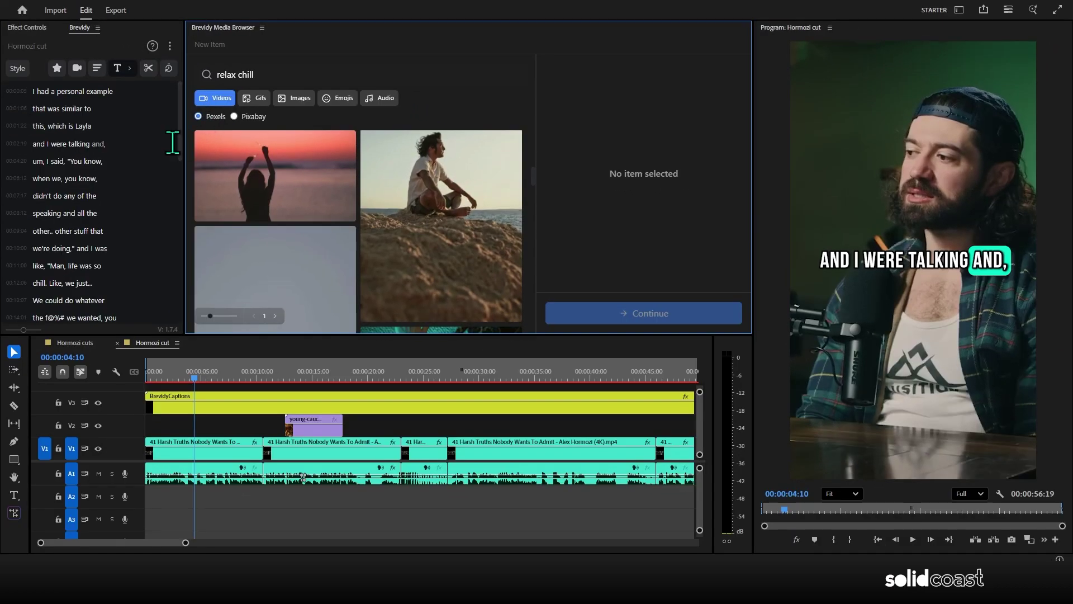
pyautogui.click(228, 423)
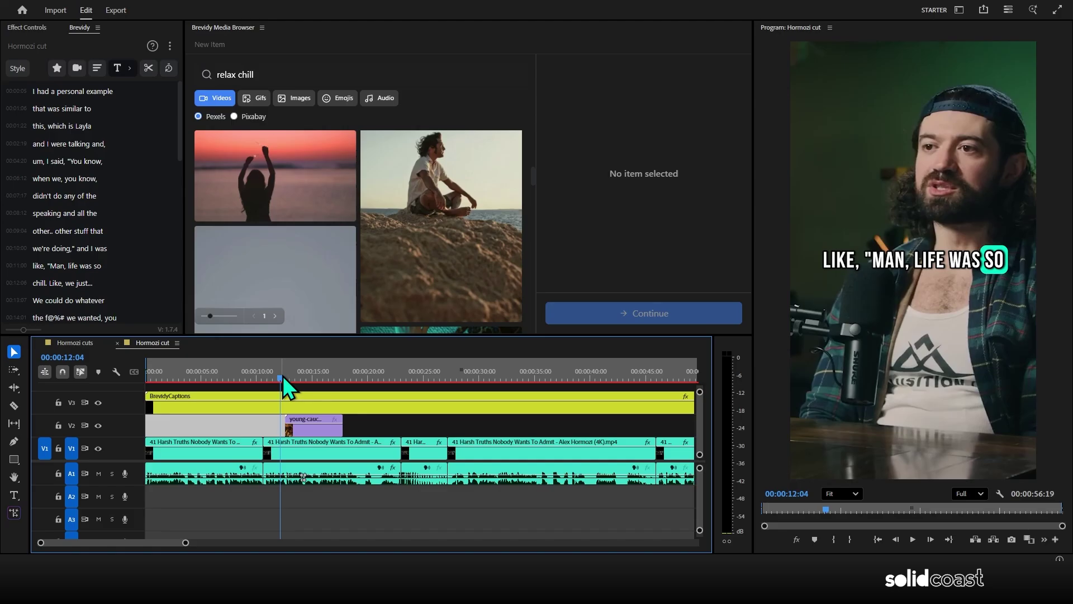
pyautogui.moveTo(283, 375); pyautogui.dragTo(269, 371)
pyautogui.press('space')
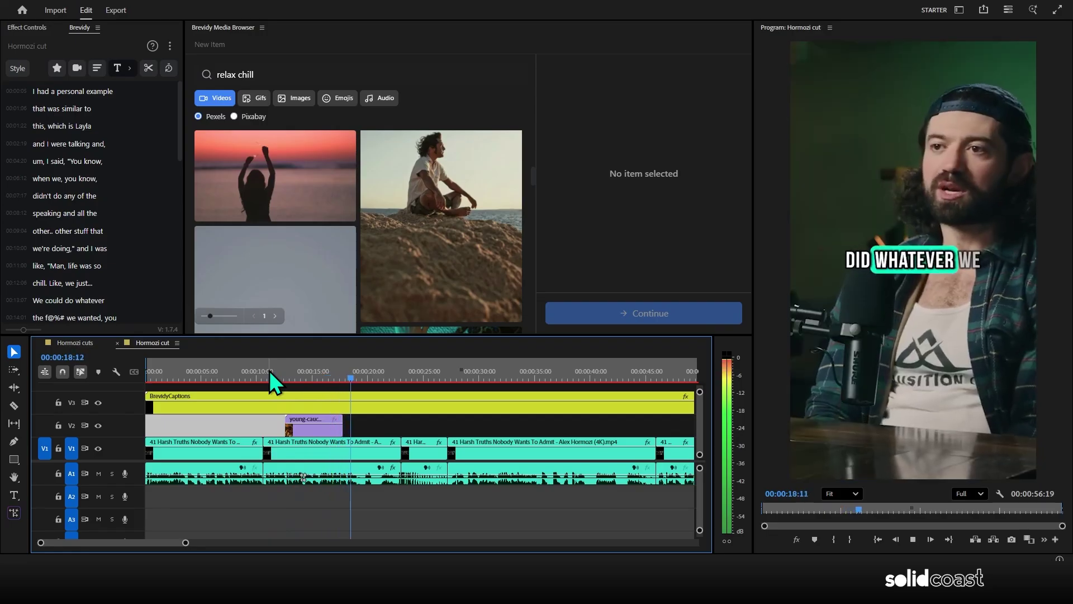
pyautogui.press('space')
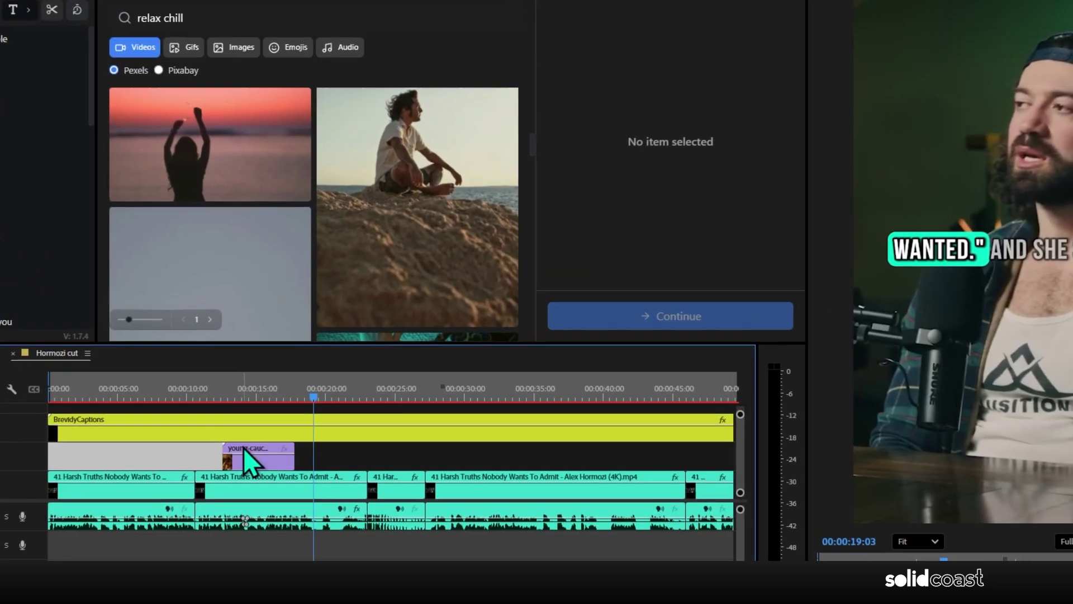
# - Select the stock clip on V2, browse the intro categories, and apply Slide Left Slow
pyautogui.click(251, 455)
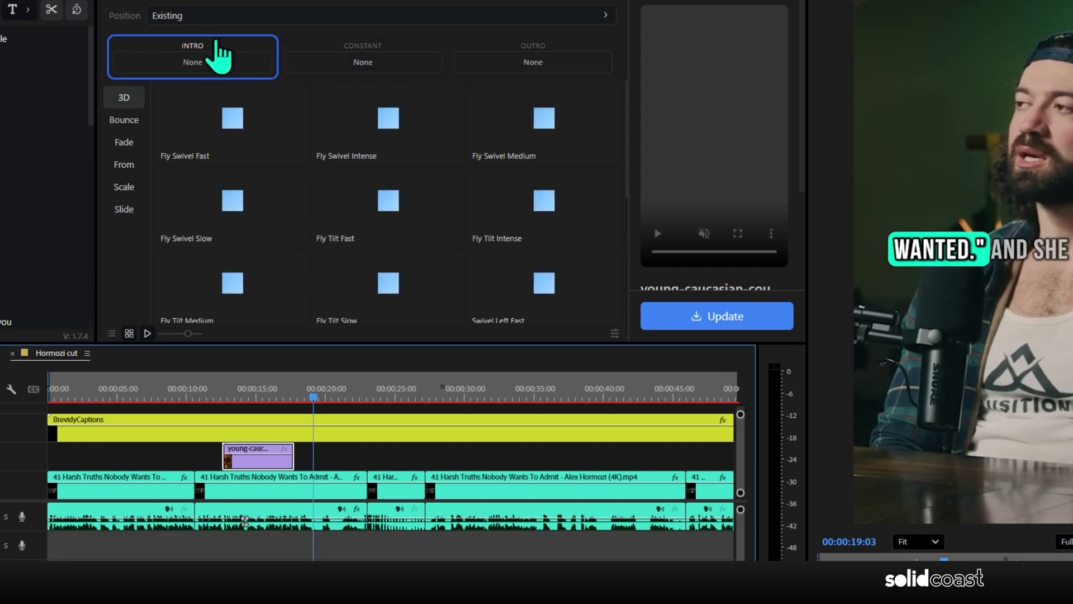
pyautogui.click(139, 124)
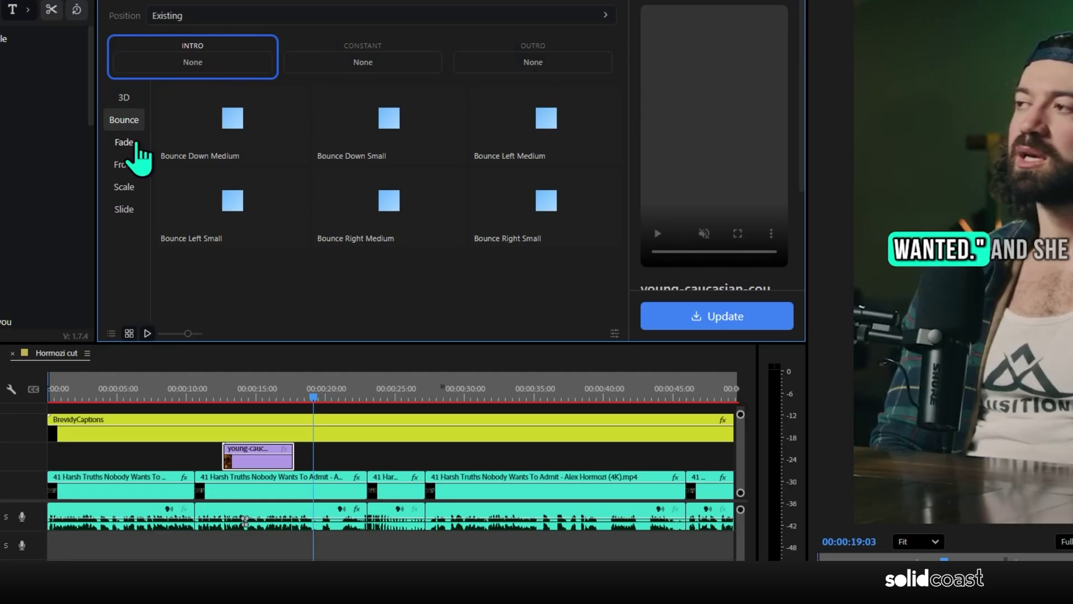
pyautogui.click(139, 146)
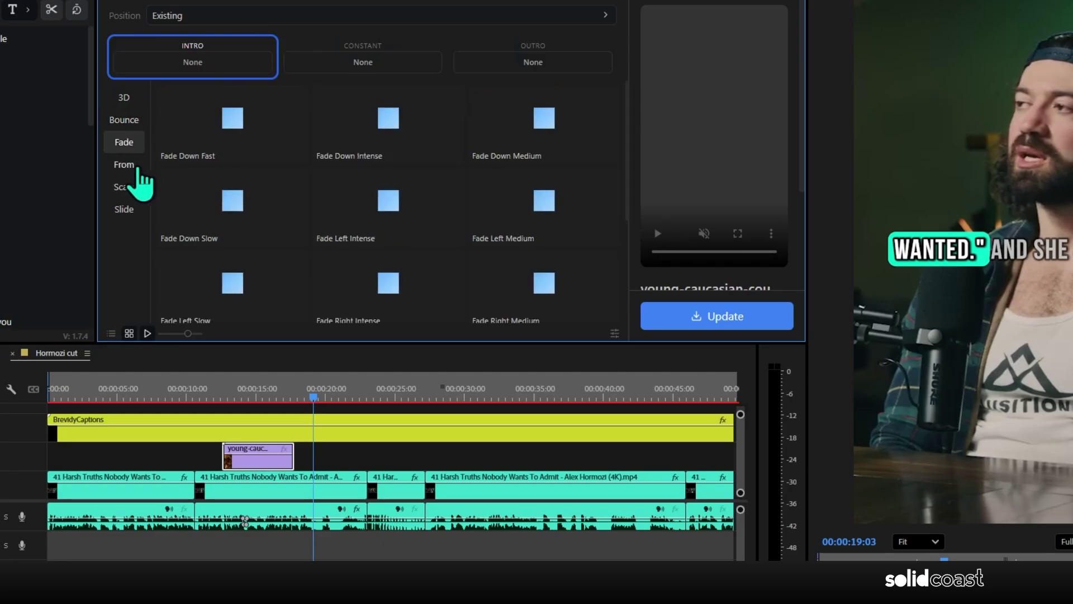
pyautogui.click(140, 169)
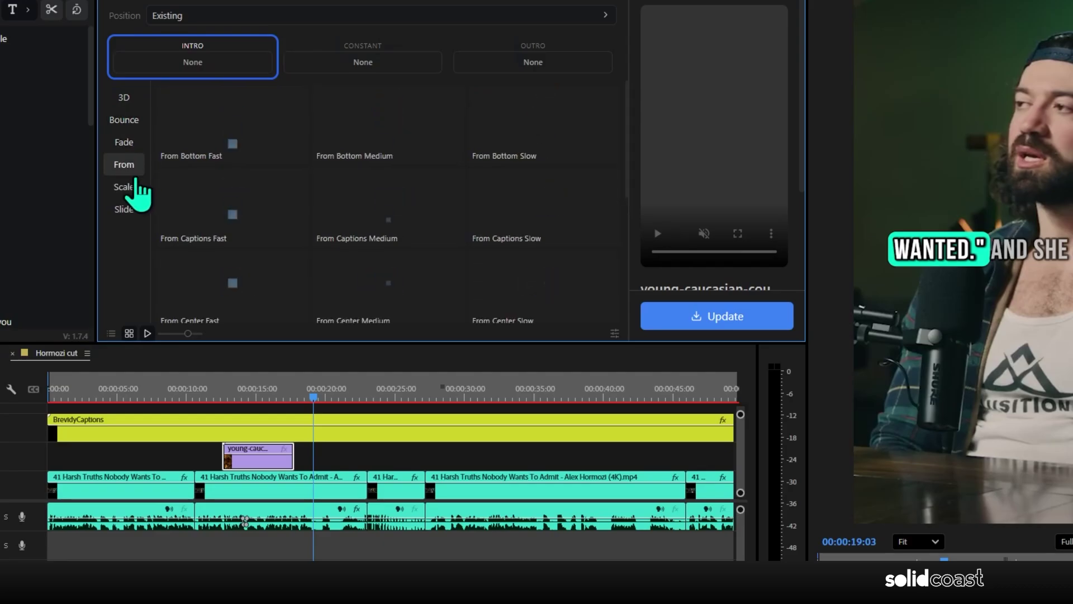
pyautogui.click(134, 192)
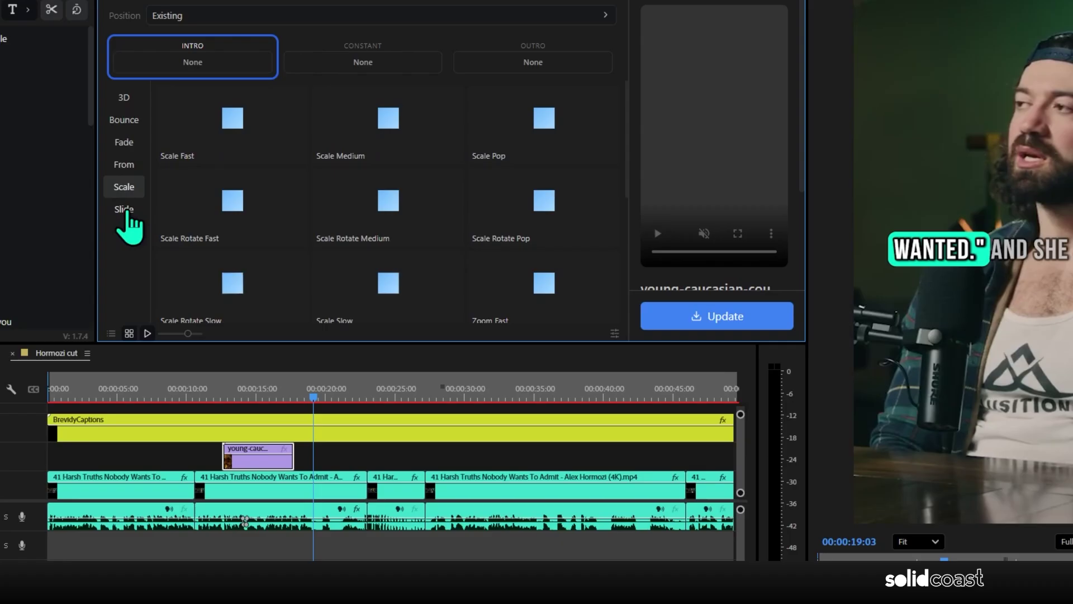
pyautogui.scroll(-5, 307, 209)
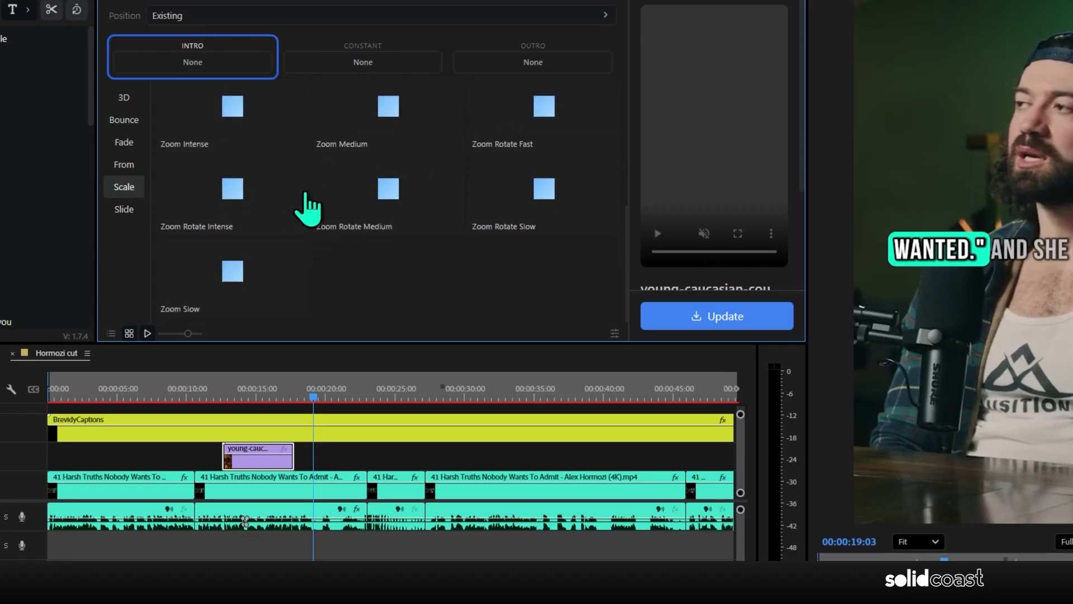
pyautogui.click(124, 208)
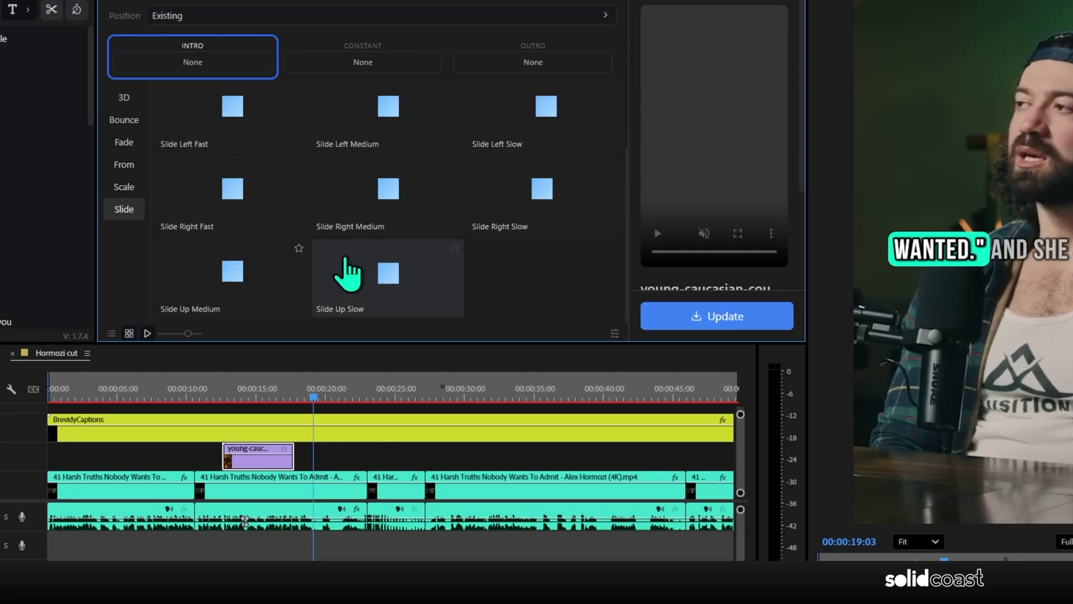
pyautogui.click(523, 144)
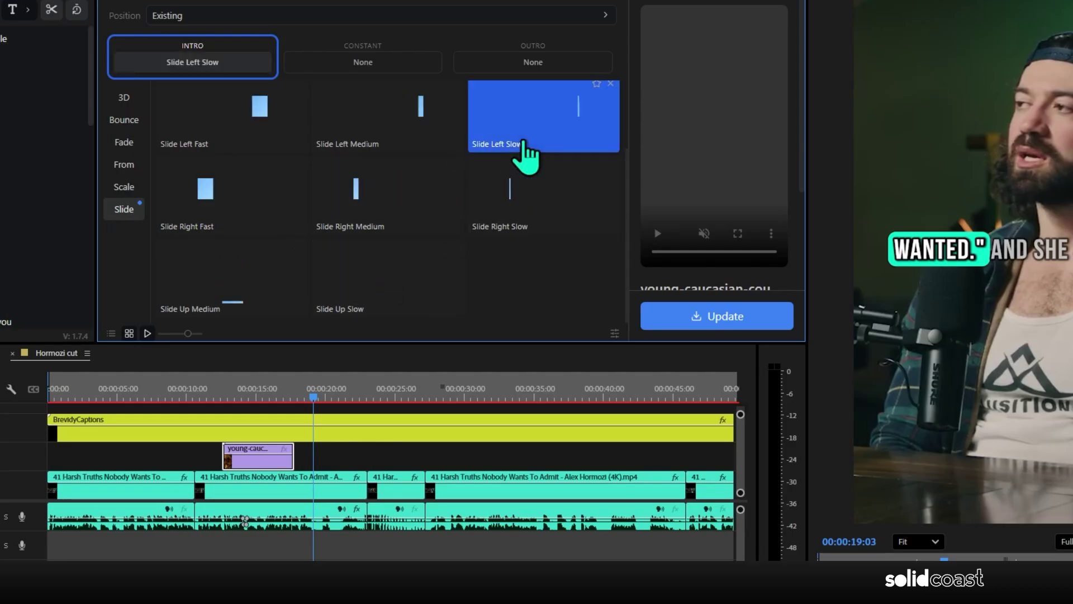
# - Switch the Slide Left intro to a different easing curve in its settings
pyautogui.click(615, 333)
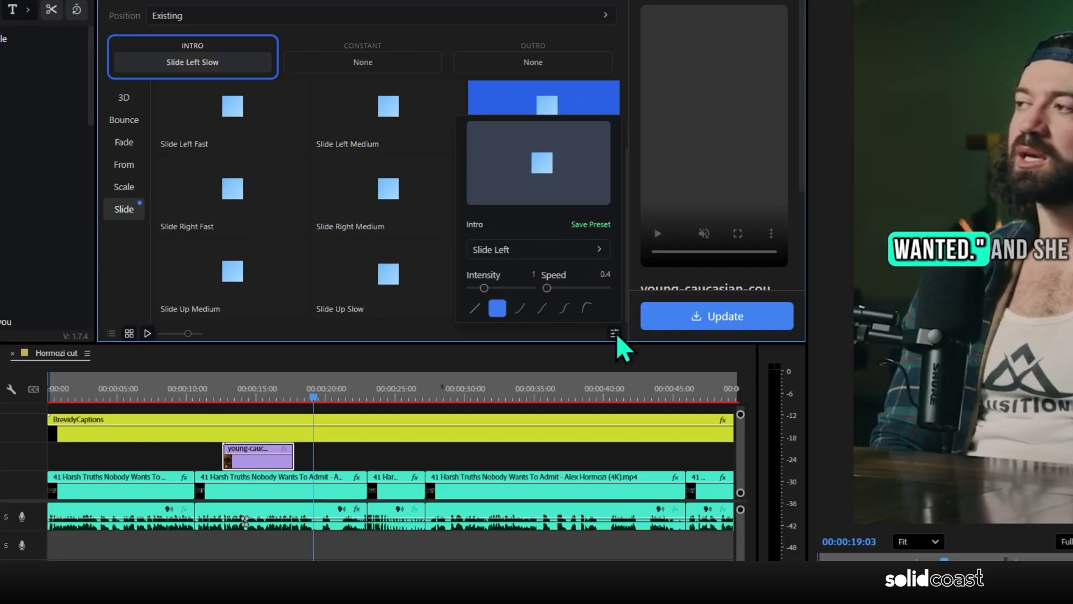
pyautogui.click(476, 310)
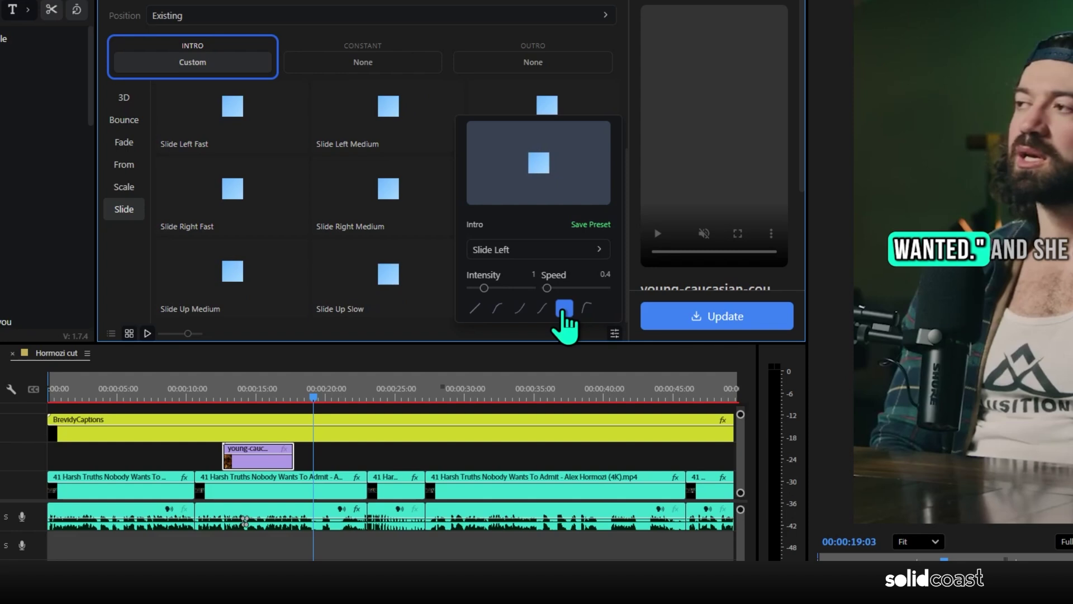
pyautogui.click(496, 309)
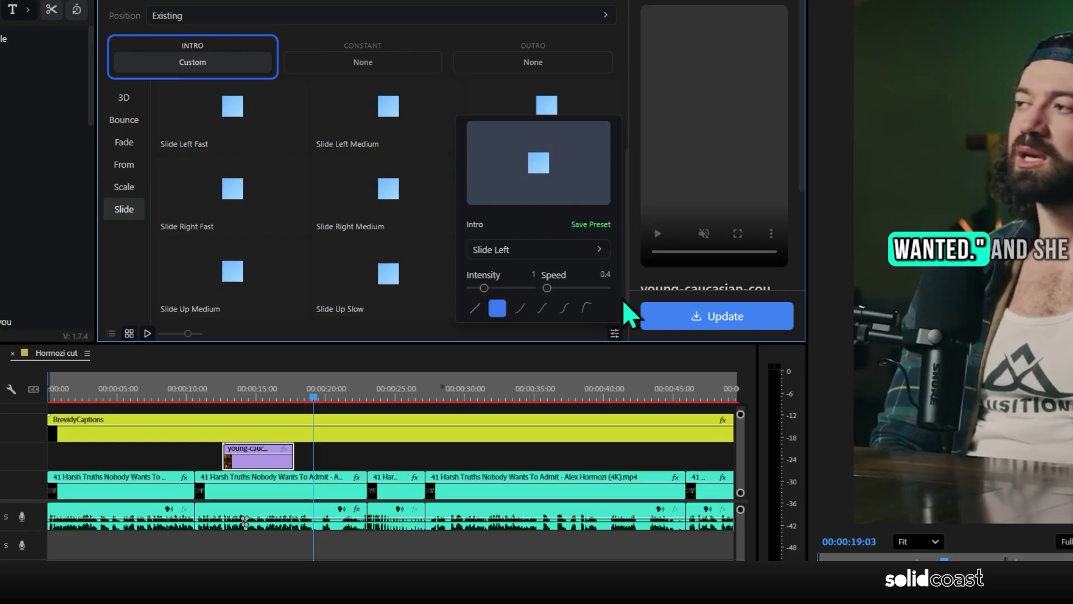
# - Give the stock clip a Slide Left Slow outro
pyautogui.click(503, 66)
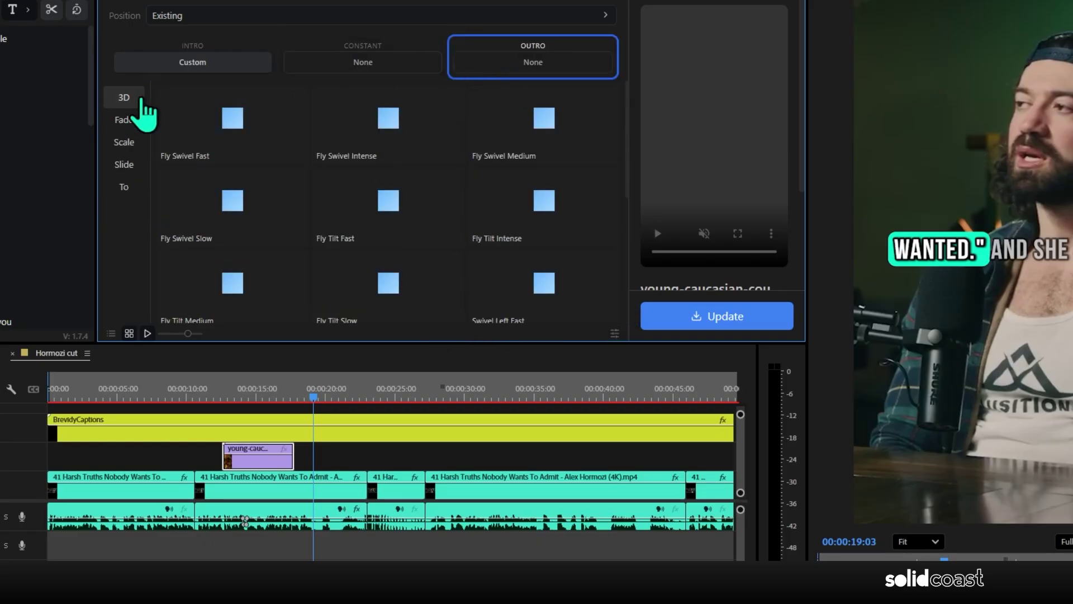
pyautogui.click(125, 169)
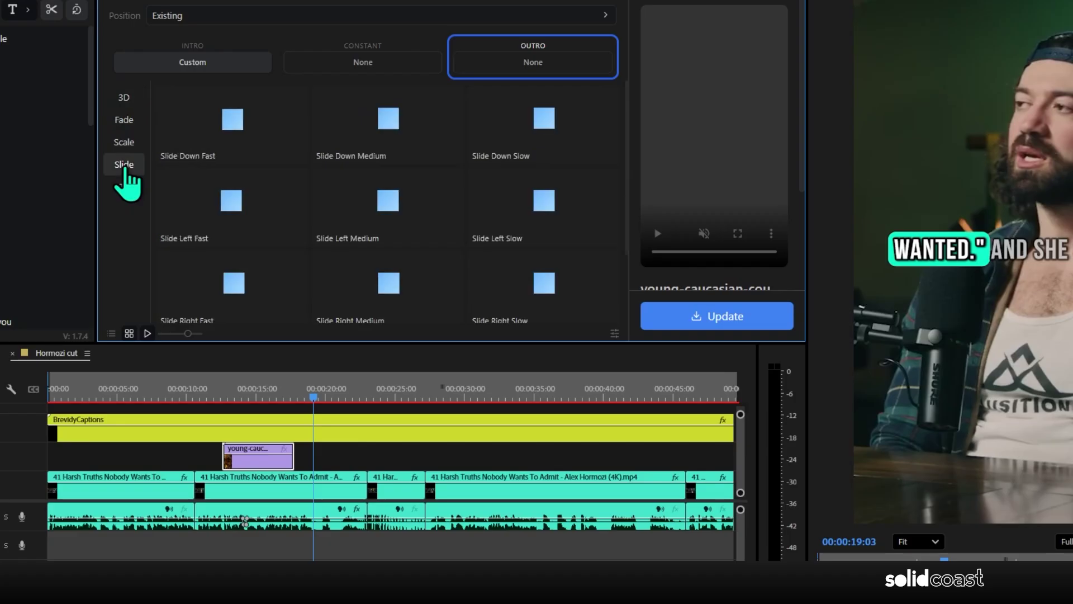
pyautogui.click(564, 234)
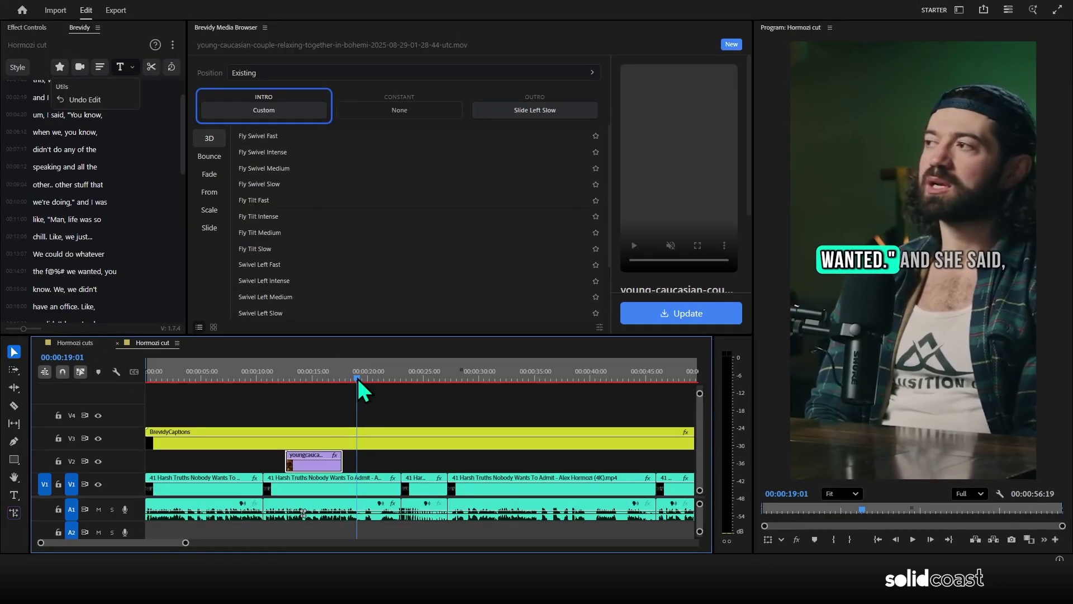
# - Play the edit from about 00:00:28:18, then return to about 00:00:28:21
pyautogui.moveTo(358, 378); pyautogui.dragTo(465, 394)
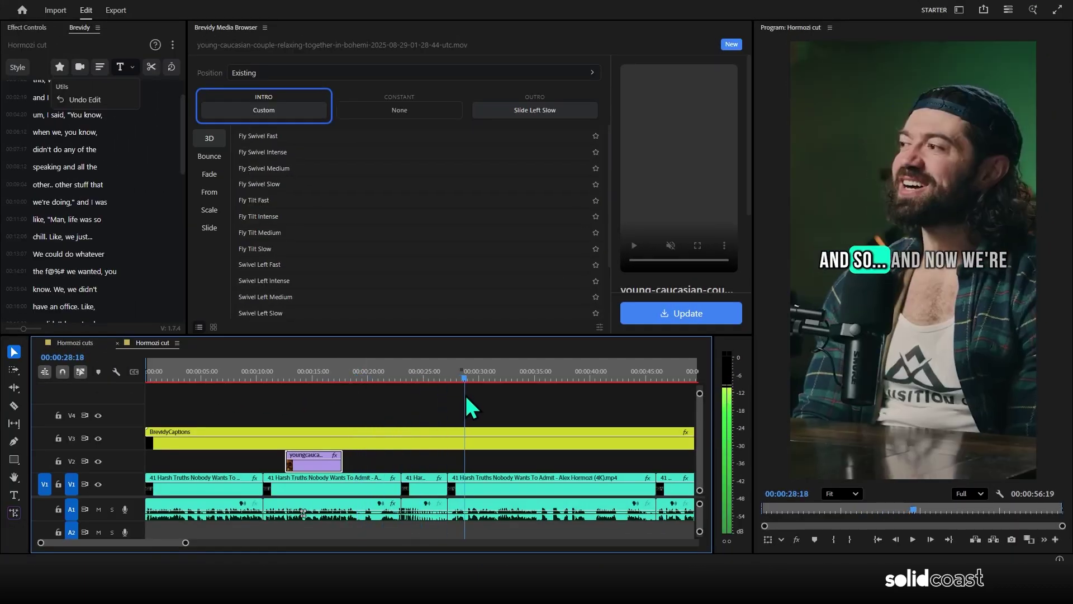
pyautogui.press('space')
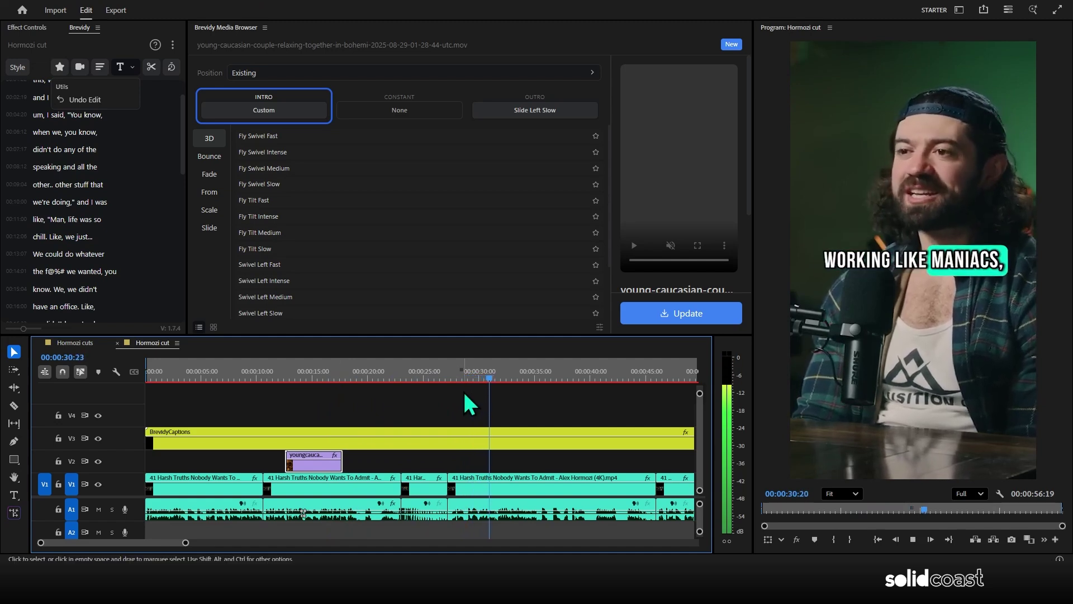
pyautogui.press('space')
pyautogui.moveTo(497, 381); pyautogui.dragTo(468, 378)
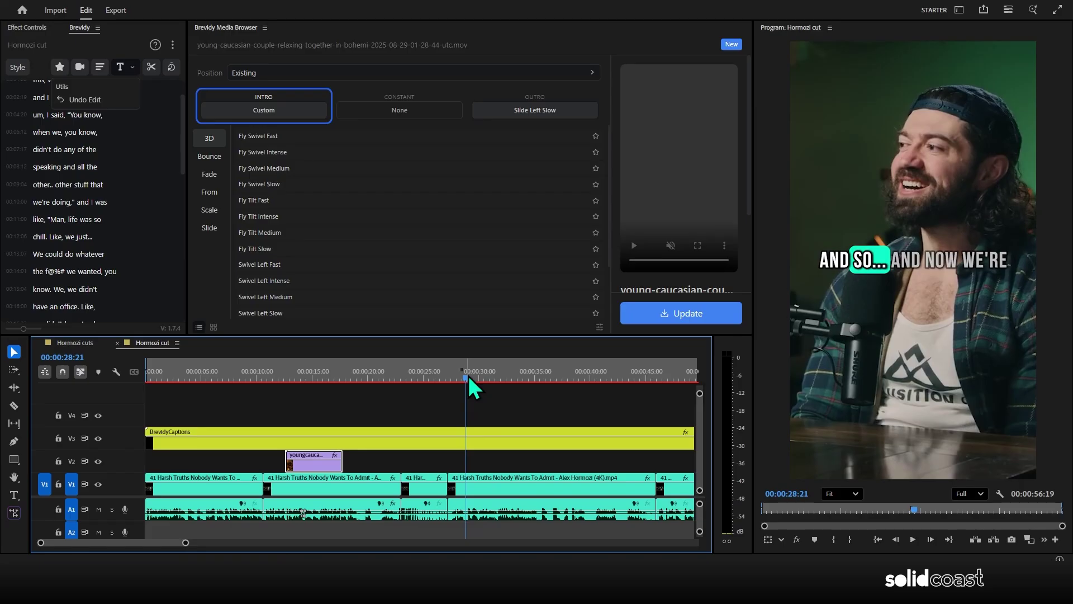
# - Deselect the clip, switch Brevidy to Videos, and search stock footage for 'hard work'
pyautogui.click(452, 404)
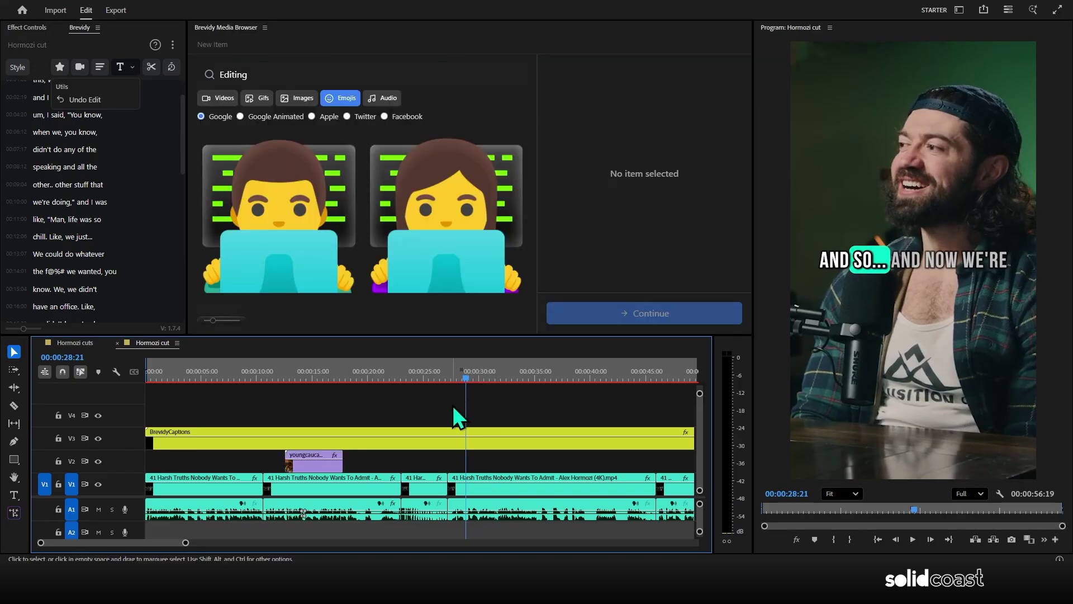
pyautogui.click(229, 103)
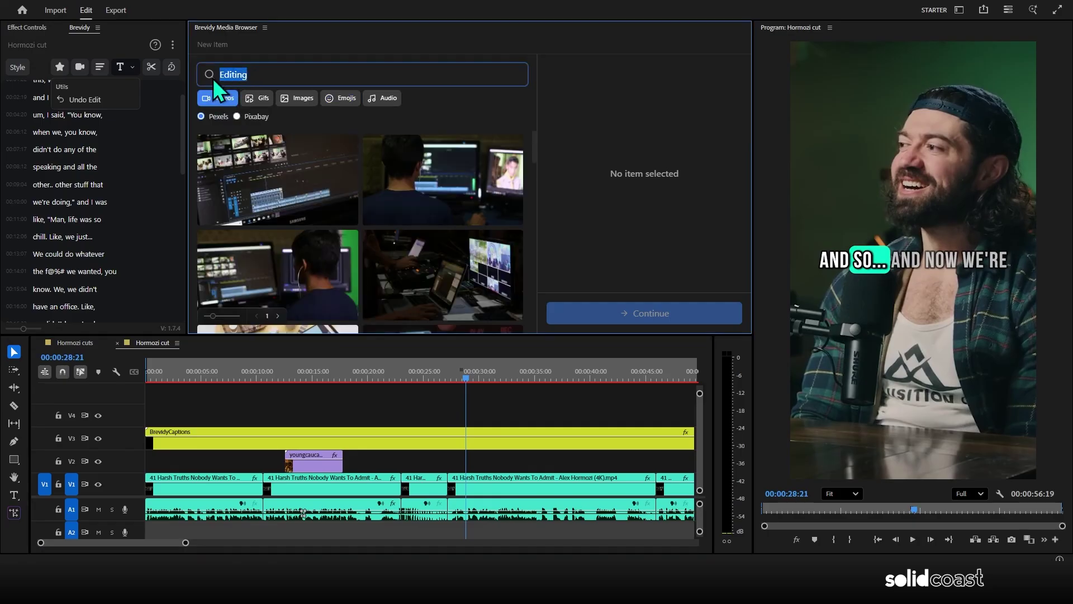
pyautogui.click(213, 78)
pyautogui.write('hard work')
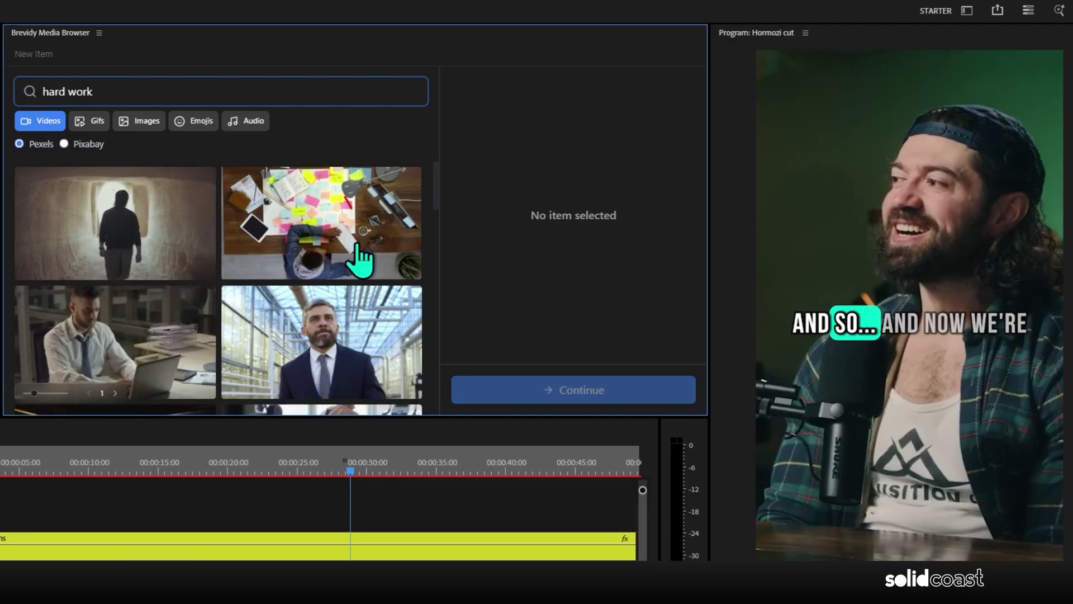
pyautogui.moveTo(435, 192)
pyautogui.mouseDown()
pyautogui.moveTo(434, 402)
pyautogui.moveTo(417, 200)
pyautogui.mouseUp()
pyautogui.scroll(2, 391, 206)
# - Pick the overhead sticky-notes video and set its format to mp4 - 1920x1080
pyautogui.click(366, 221)
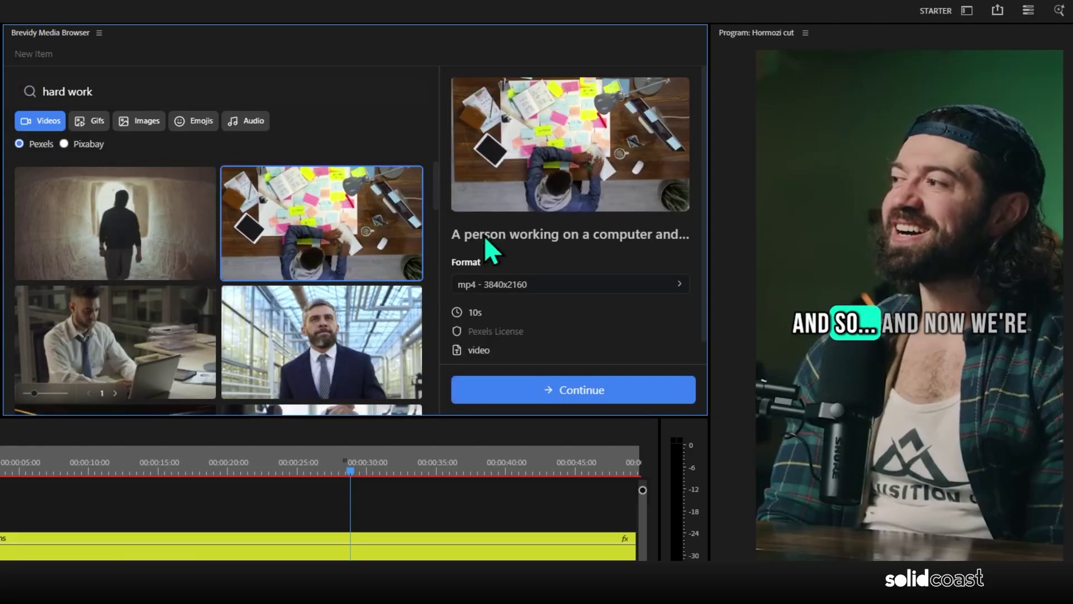
pyautogui.click(609, 284)
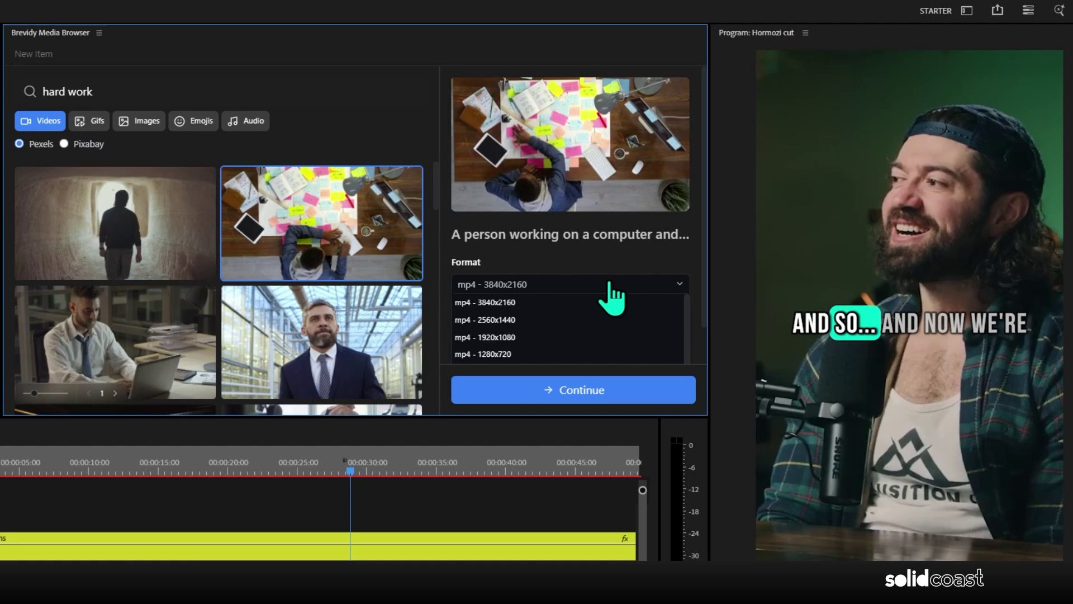
pyautogui.click(539, 335)
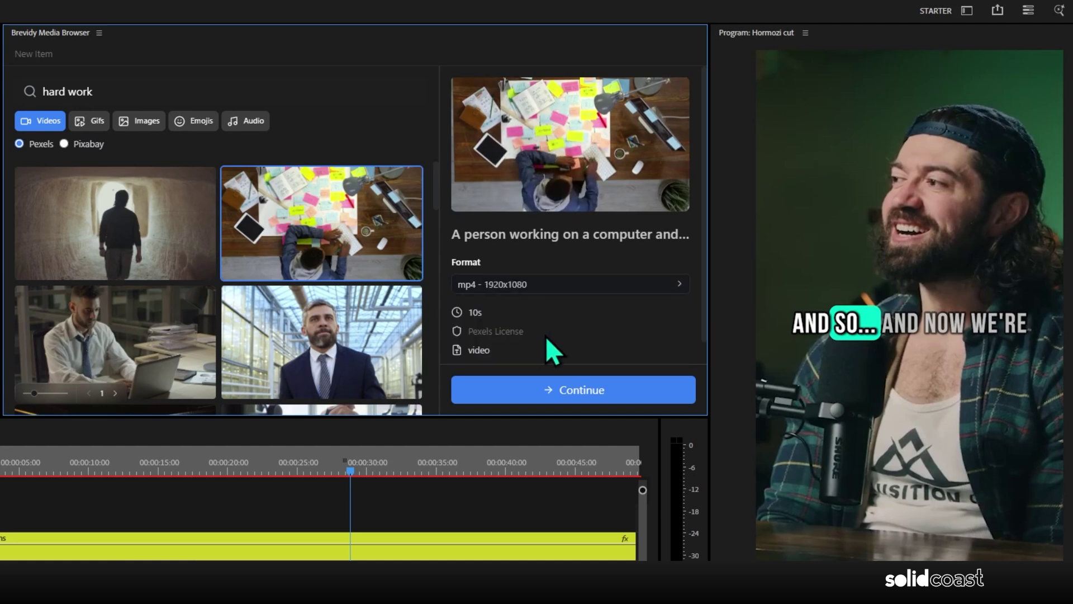
# - Fit the new clip to the bottom of the screen with a Fly Swivel Slow intro
pyautogui.click(614, 391)
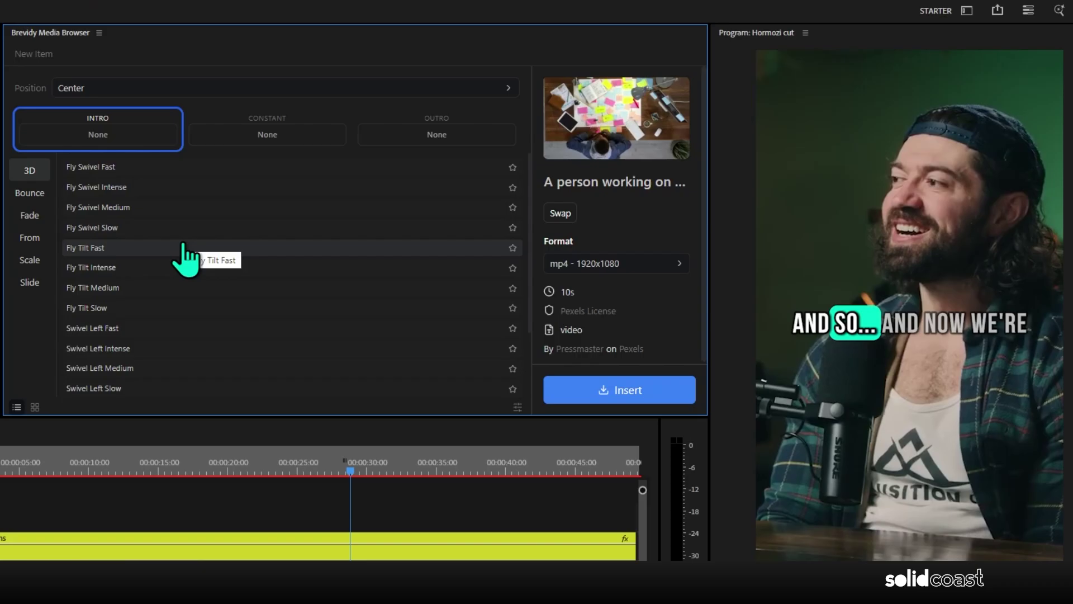
pyautogui.click(167, 89)
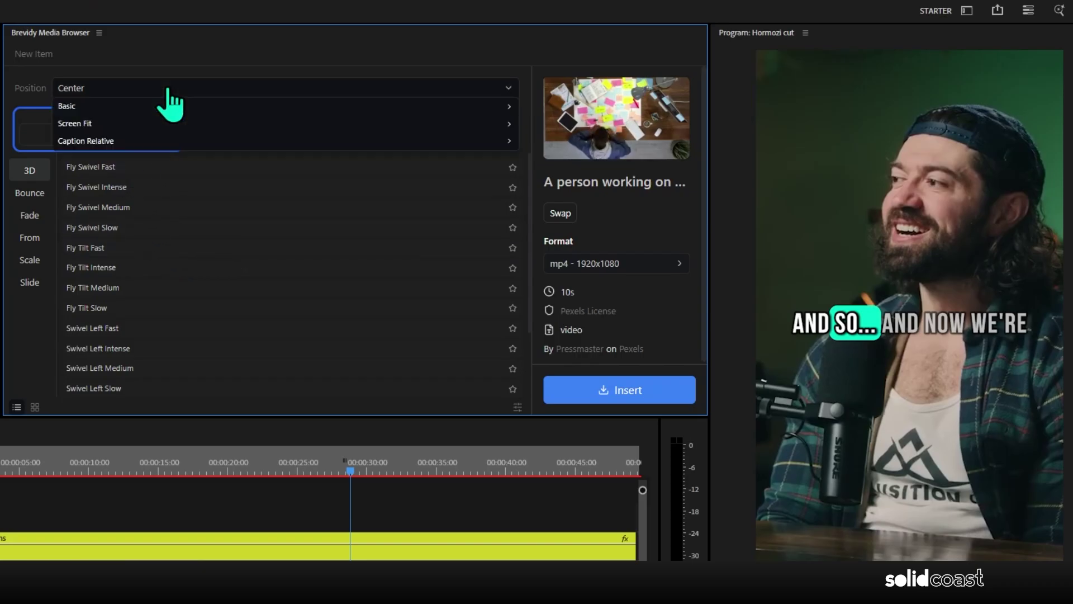
pyautogui.click(106, 124)
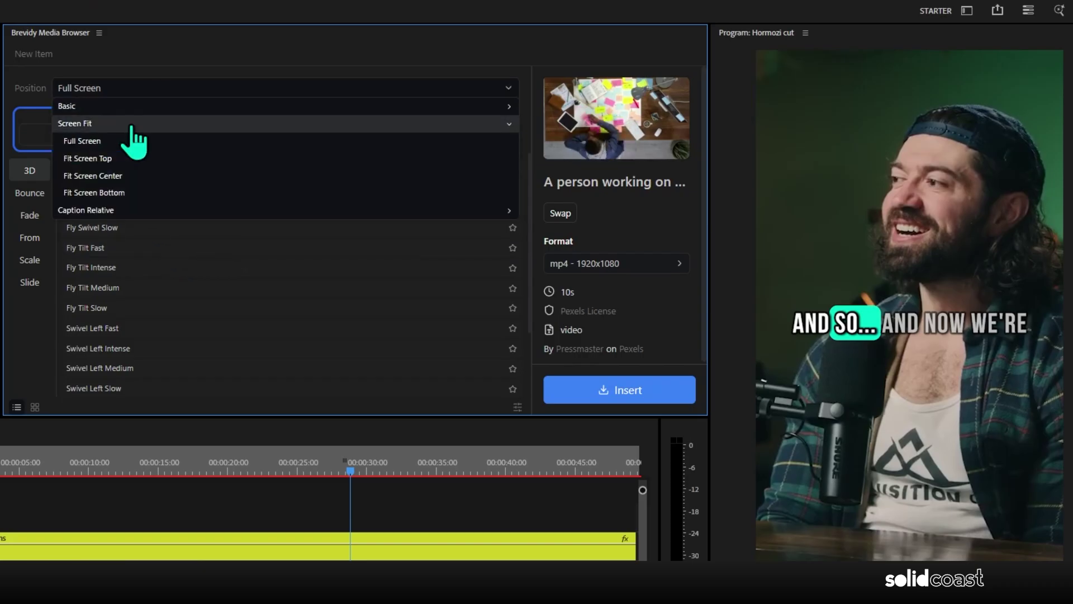
pyautogui.click(148, 193)
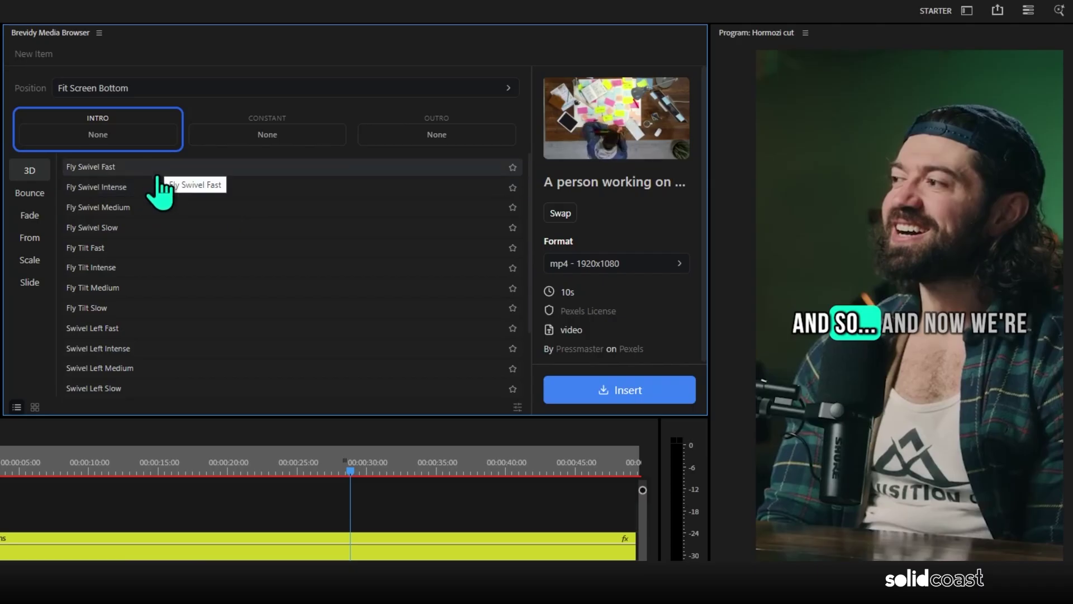
pyautogui.click(160, 228)
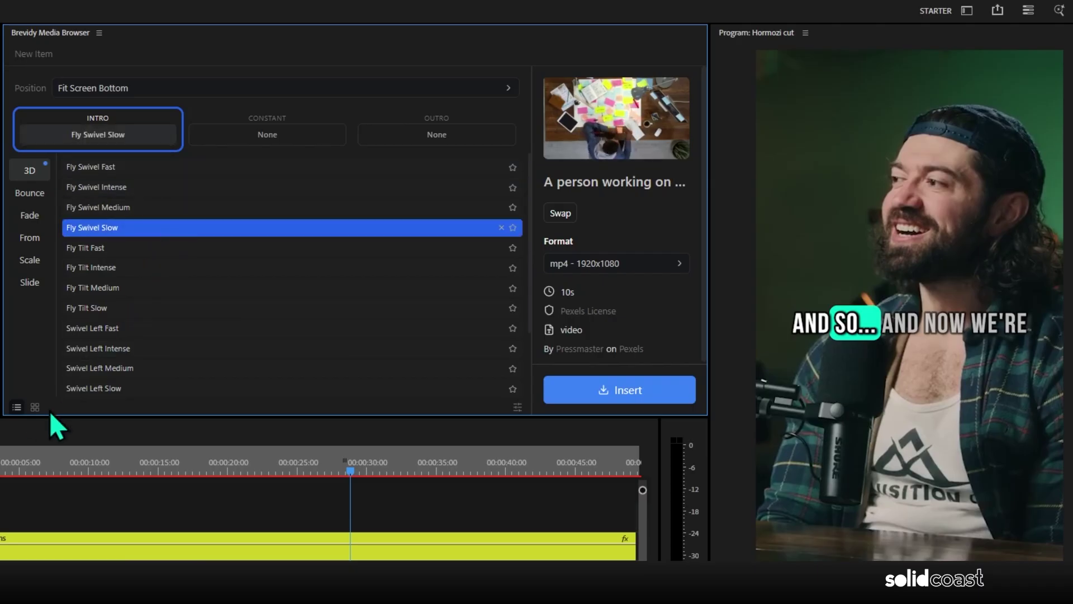
pyautogui.click(36, 407)
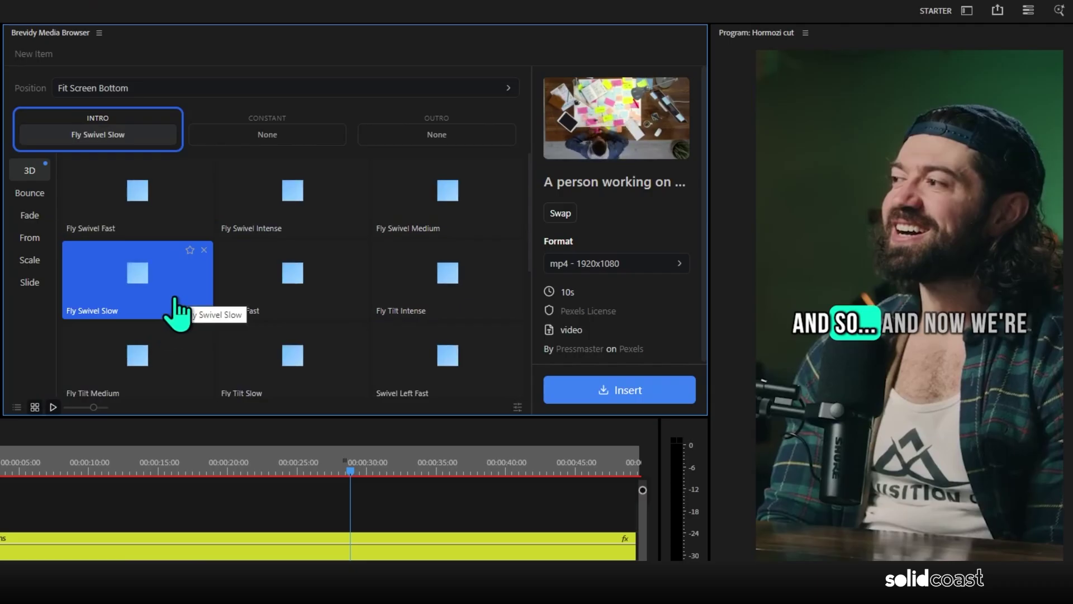
# - Set the outro to Fly Tilt Slow and insert the clip into the timeline
pyautogui.click(461, 144)
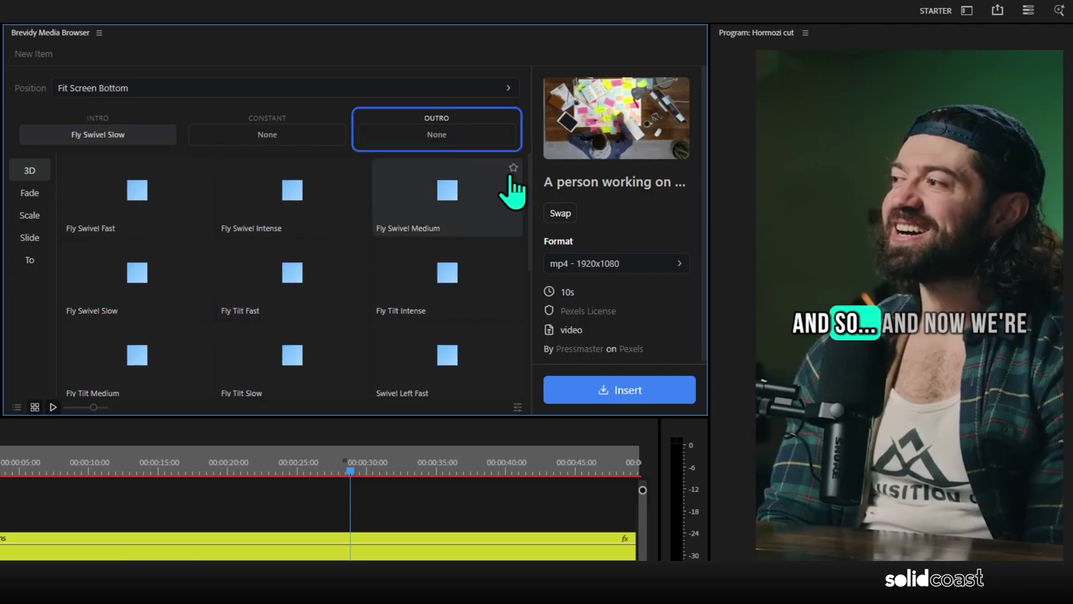
pyautogui.moveTo(531, 193); pyautogui.dragTo(532, 276)
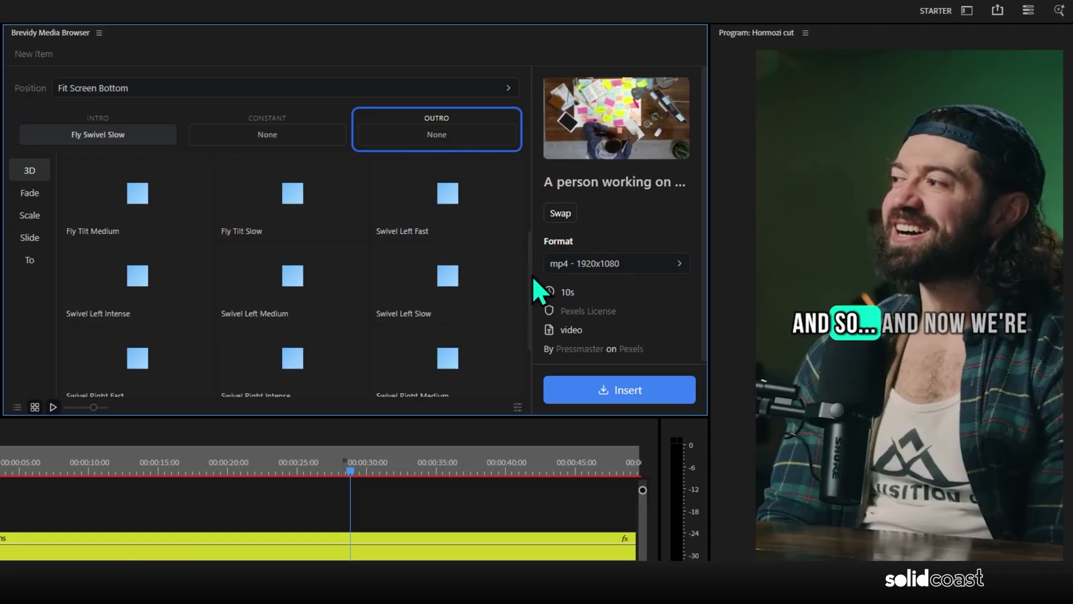
pyautogui.click(275, 219)
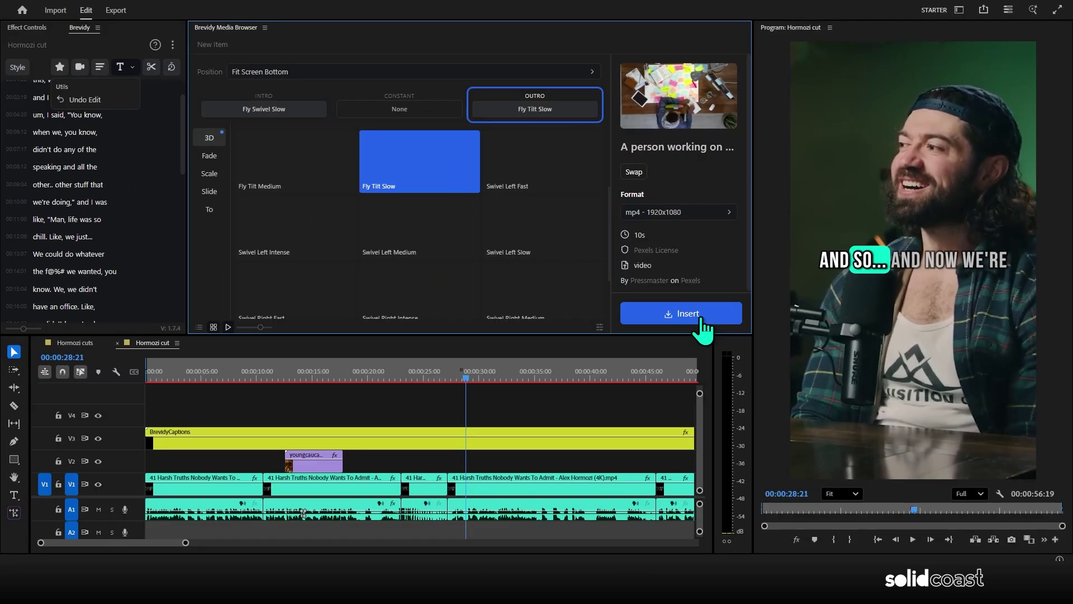
pyautogui.click(690, 347)
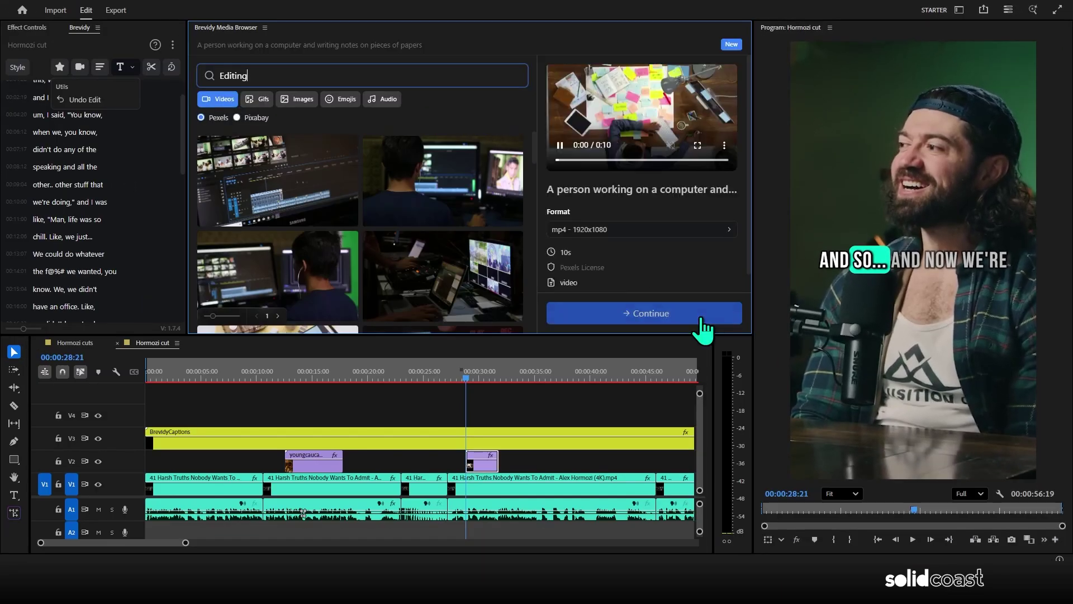
# - Play the timeline to preview the desk overlay, then select it on V2
pyautogui.click(702, 316)
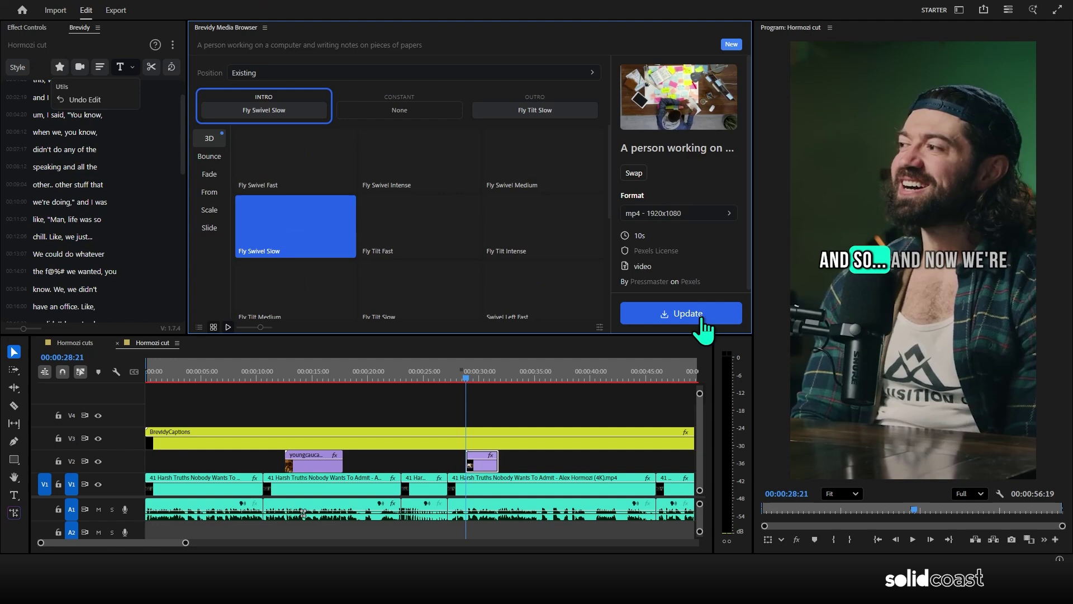
pyautogui.click(199, 327)
pyautogui.press('space')
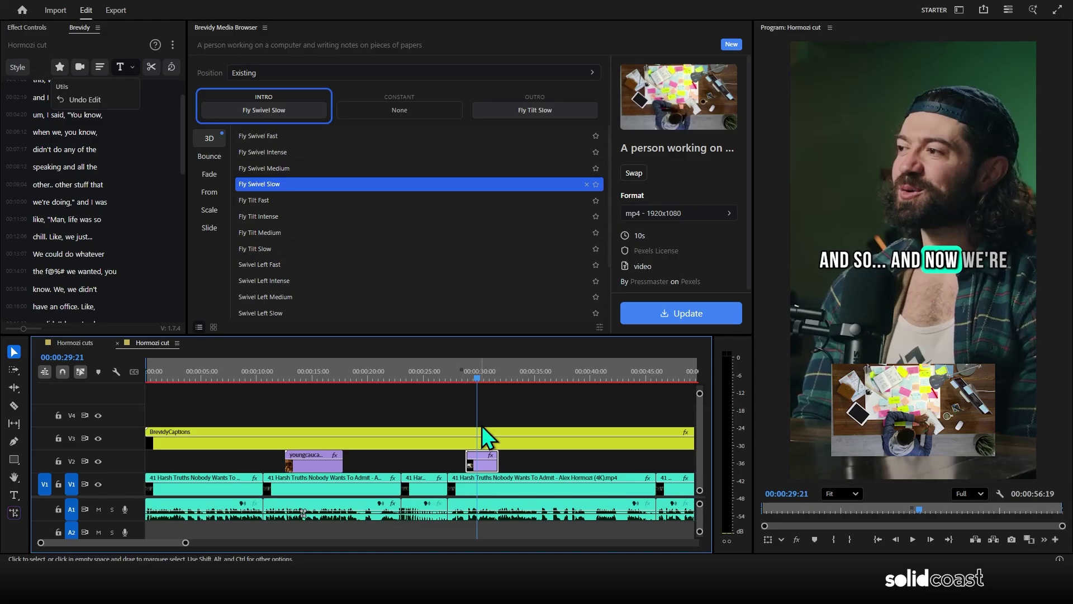
pyautogui.click(491, 452)
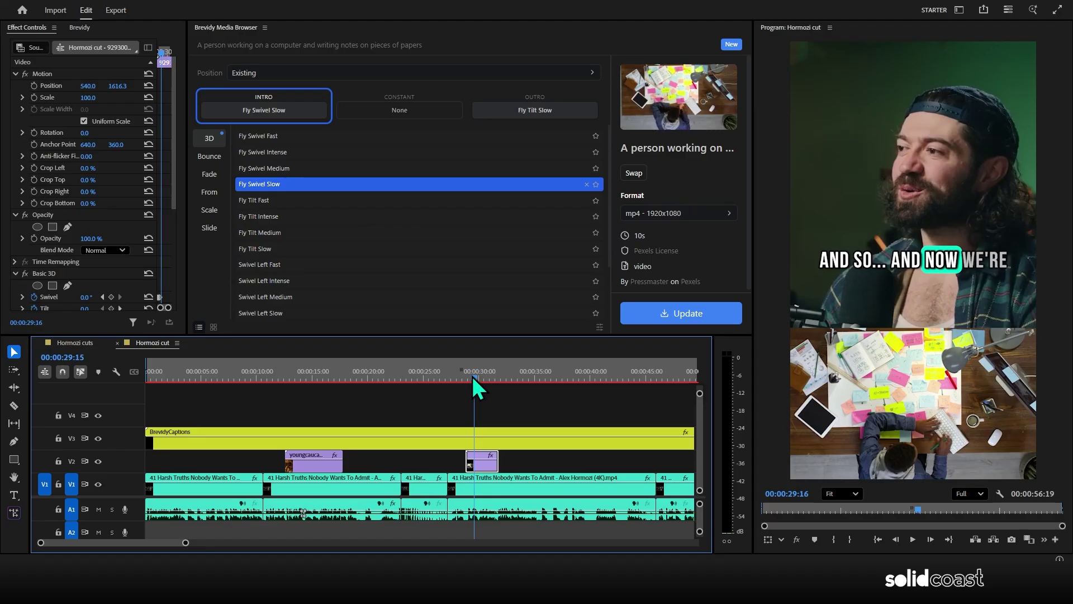
# - Scrub back to just before the overlay and replay its entrance
pyautogui.moveTo(472, 377); pyautogui.dragTo(454, 369)
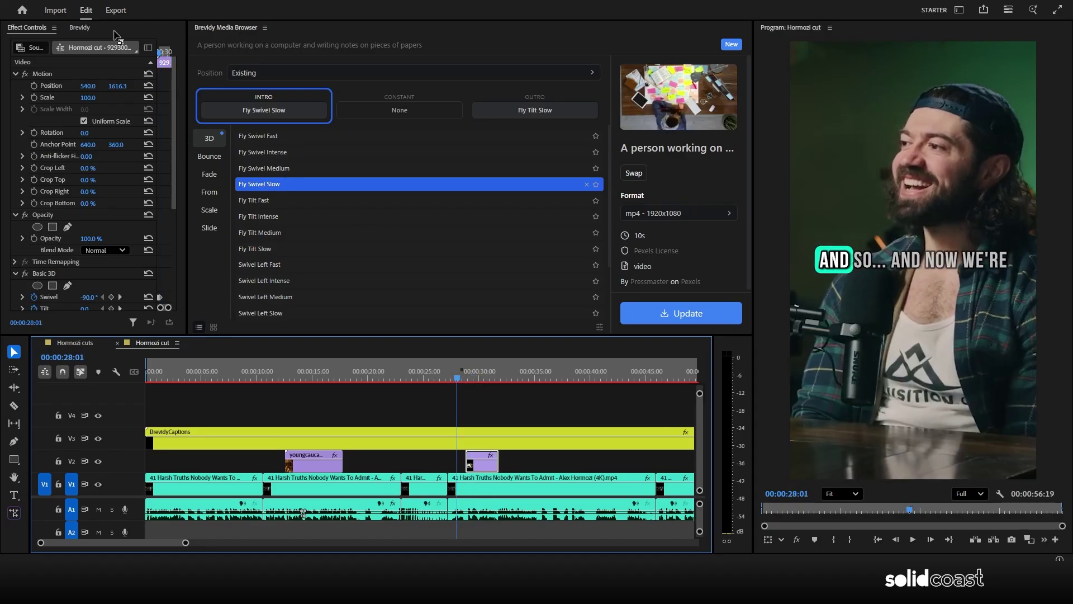
pyautogui.click(79, 28)
pyautogui.click(457, 379)
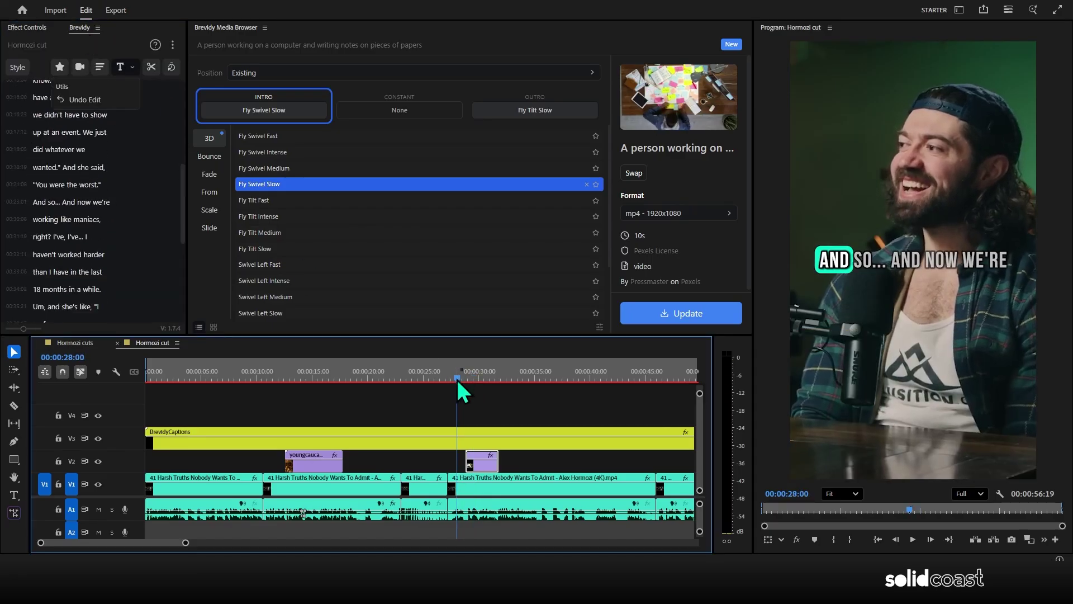
pyautogui.press('space')
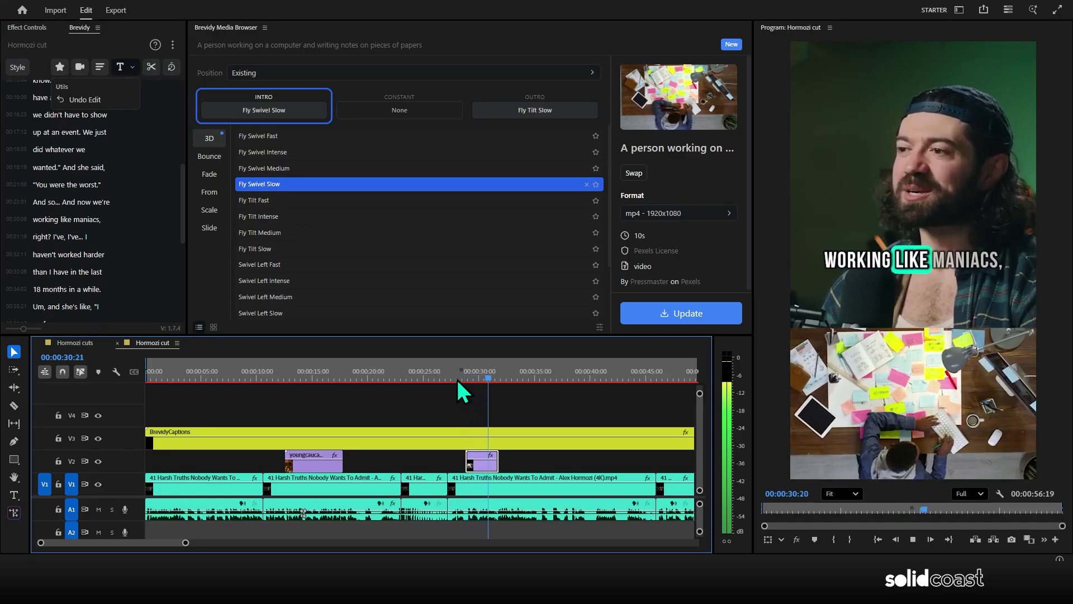
pyautogui.press('space')
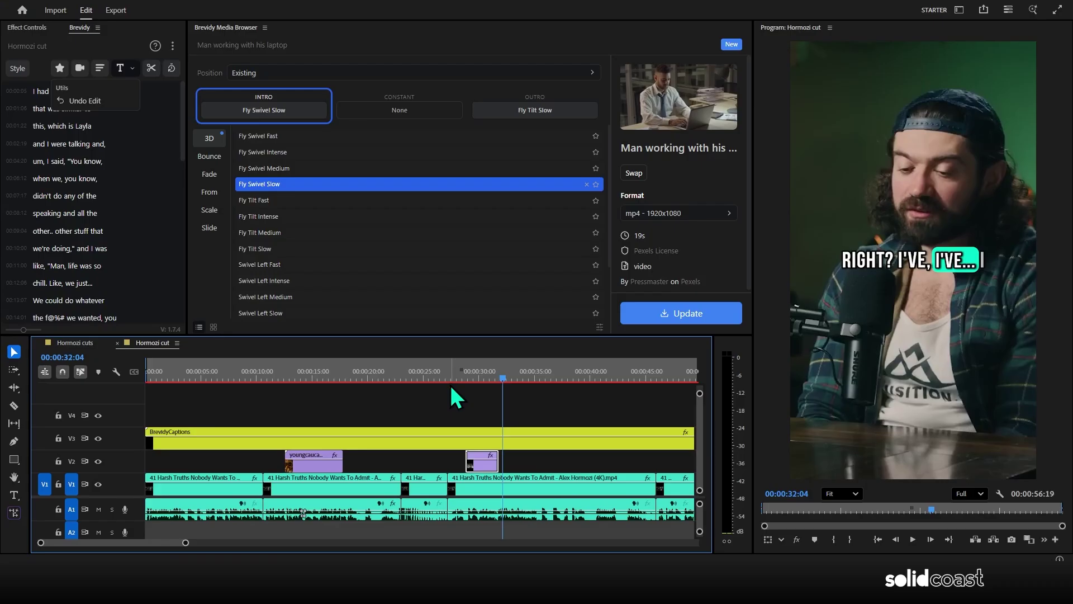
# - Select a run of transcript words near the start and show 'Speaking' emoji results
pyautogui.click(439, 402)
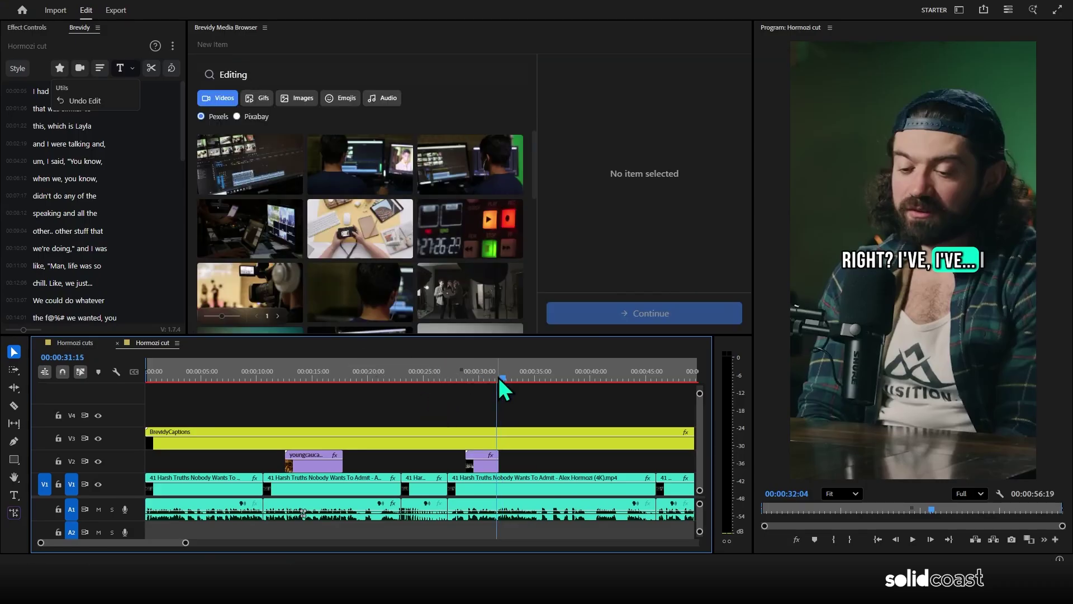
pyautogui.moveTo(498, 377); pyautogui.dragTo(180, 378)
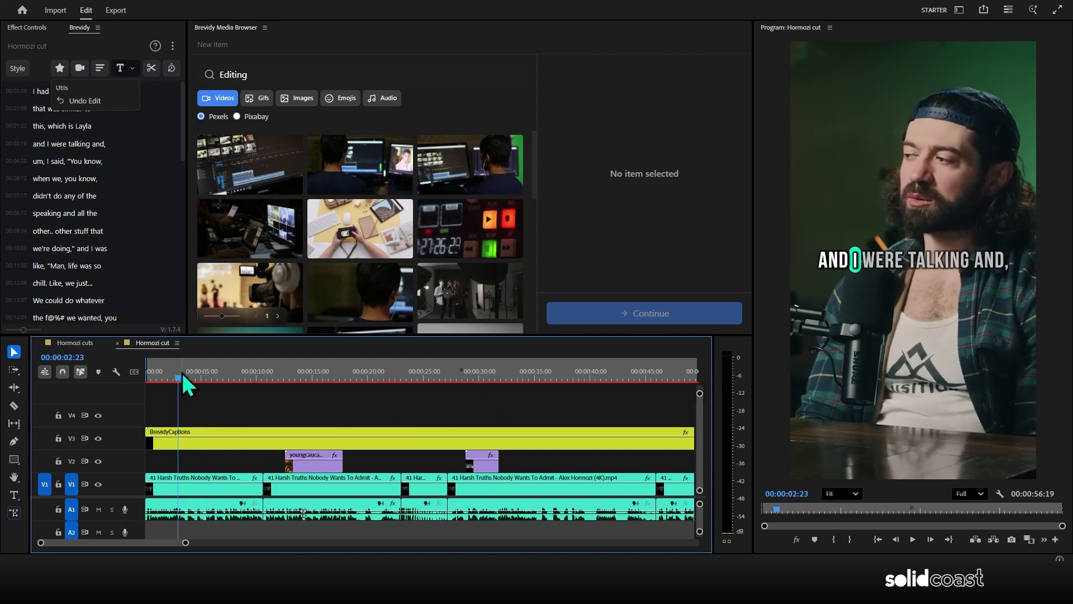
pyautogui.click(149, 138)
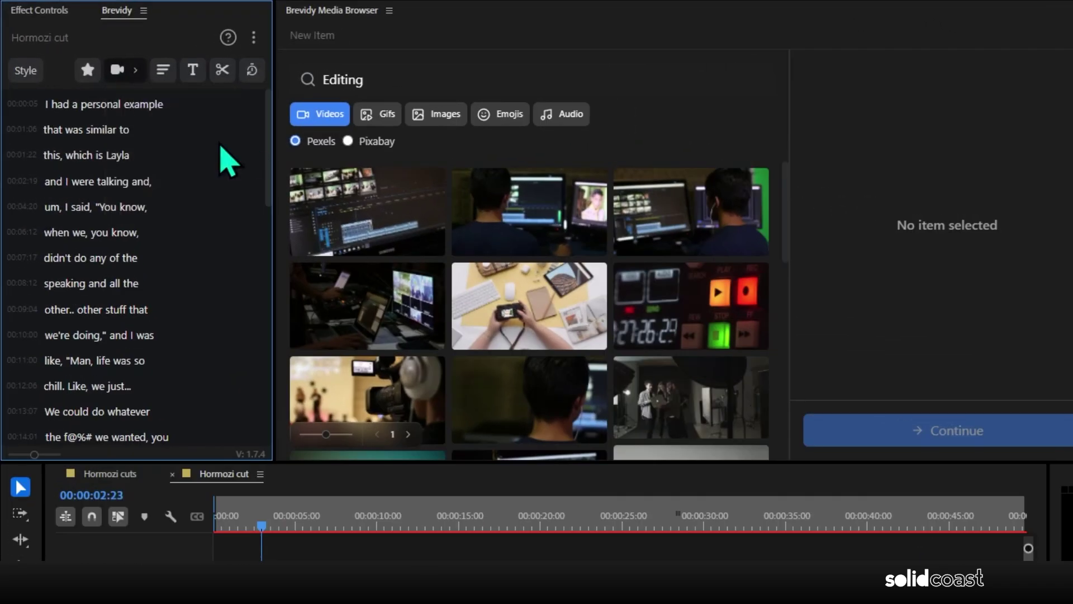
pyautogui.moveTo(80, 160); pyautogui.dragTo(120, 265)
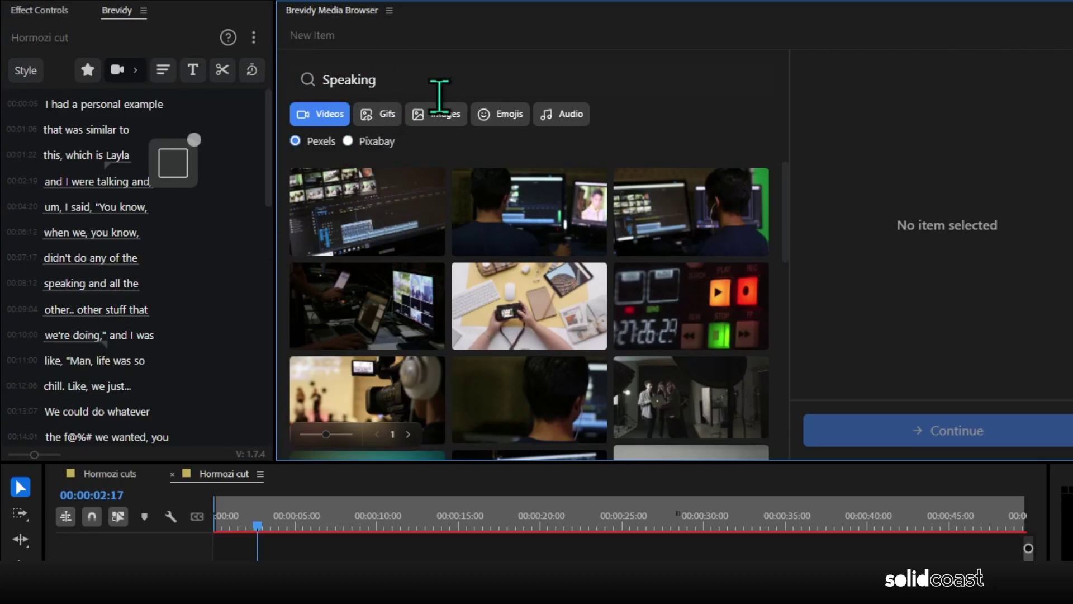
pyautogui.click(500, 117)
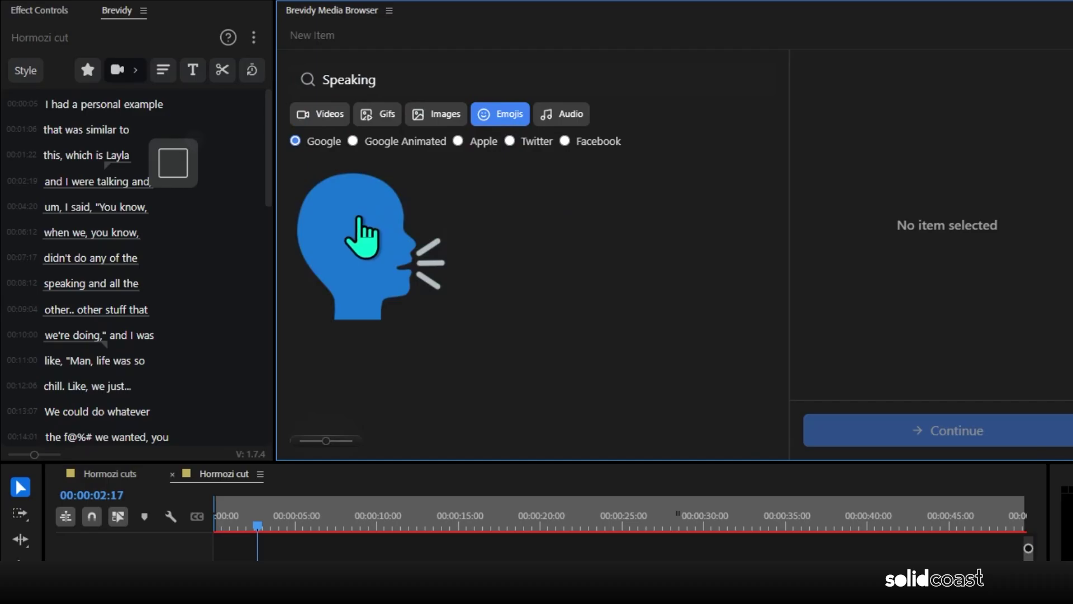
# - Choose the speaking-head emoji and position it Caption Relative, Below Captions
pyautogui.click(362, 238)
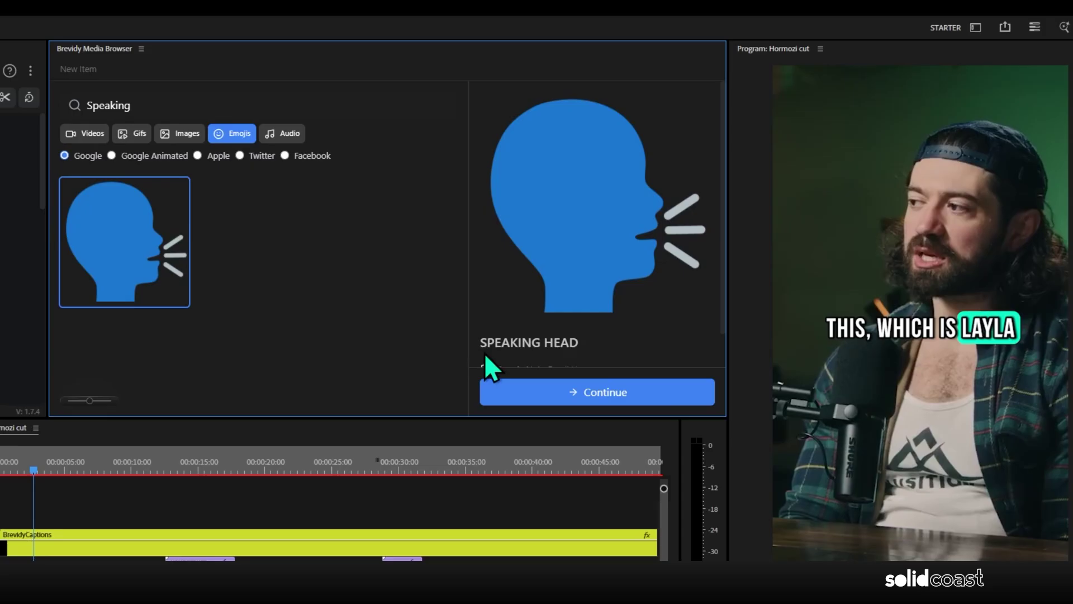
pyautogui.click(510, 392)
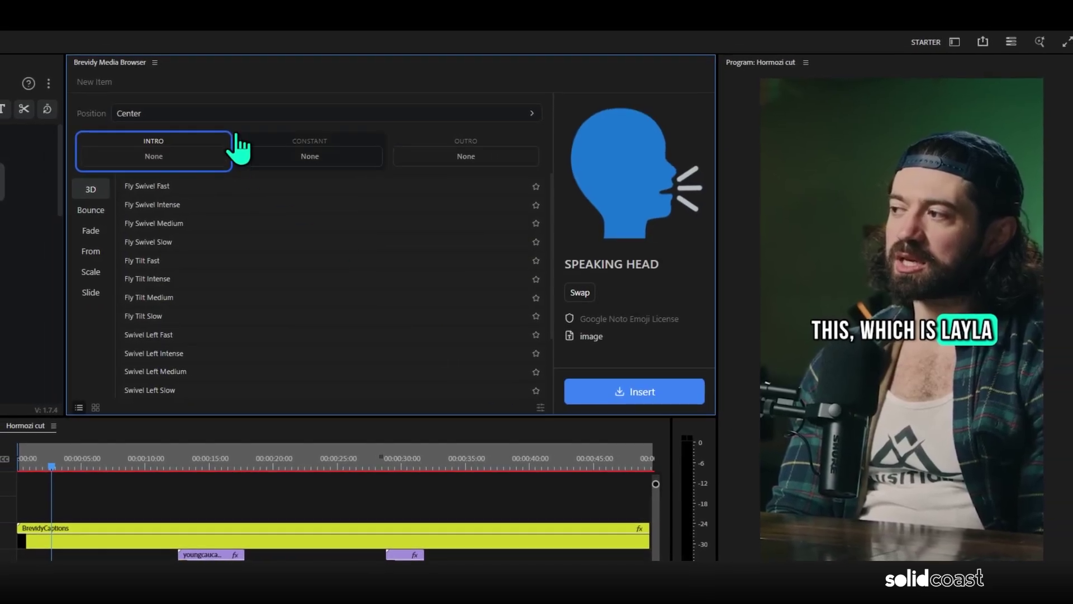
pyautogui.click(217, 112)
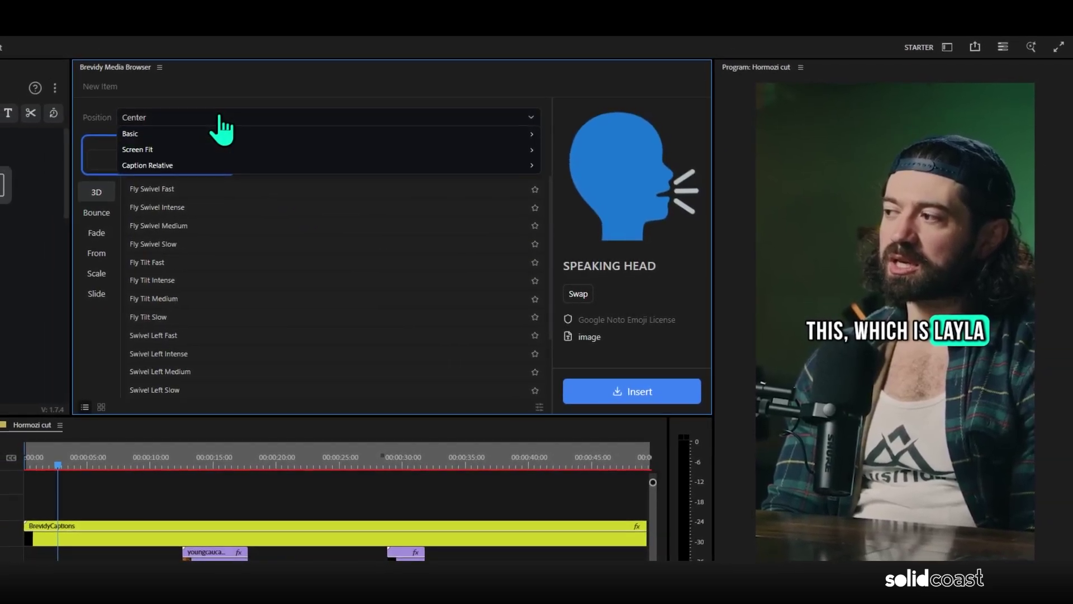
pyautogui.click(168, 165)
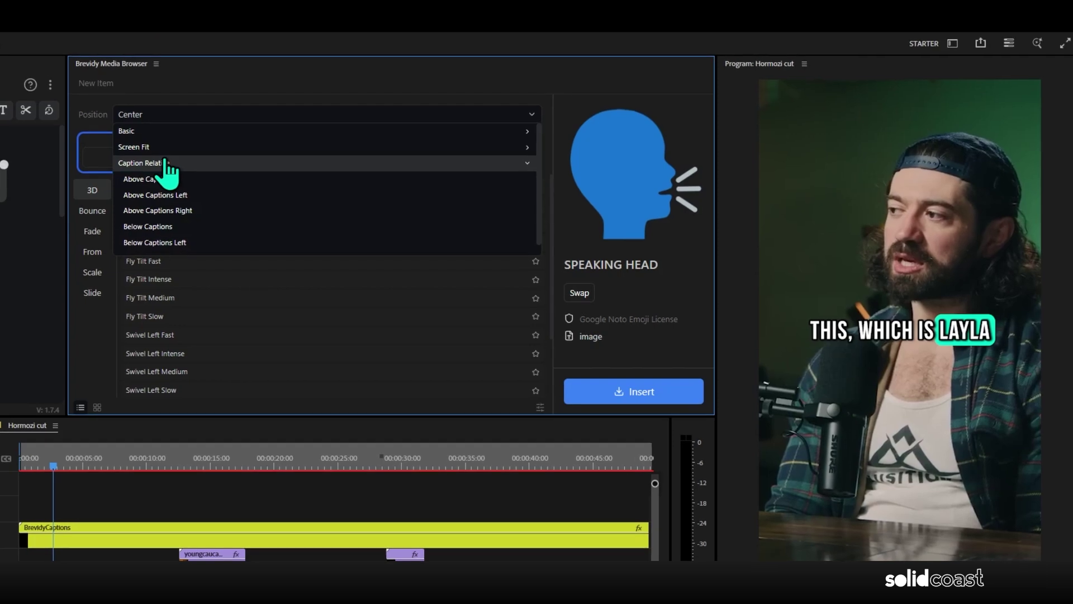
pyautogui.click(167, 227)
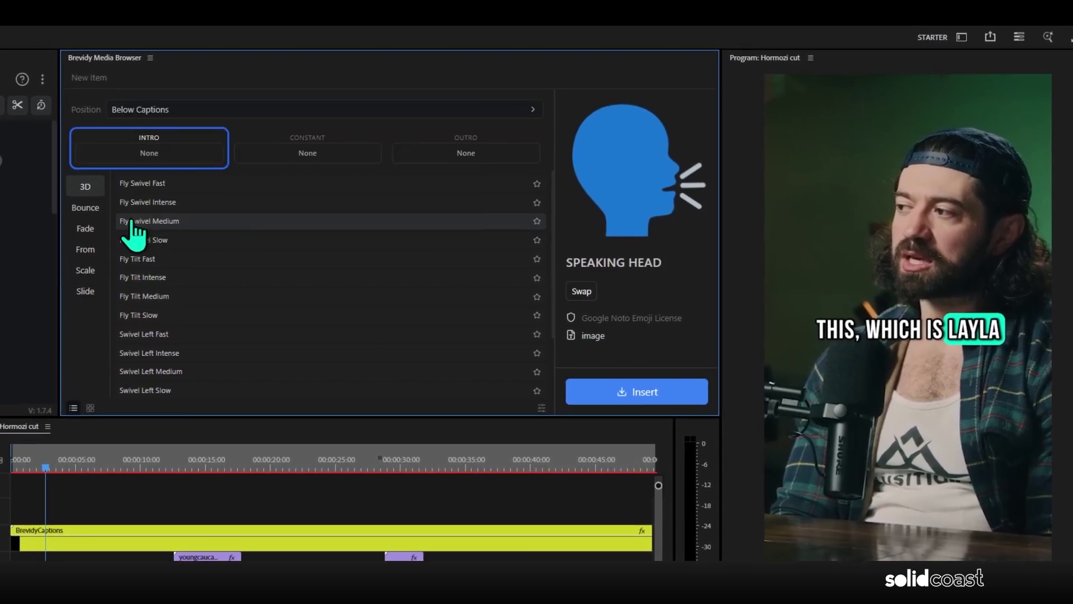
# - Give the emoji a Slide Left Slow intro and Slide Down Medium outro, then insert it
pyautogui.click(81, 290)
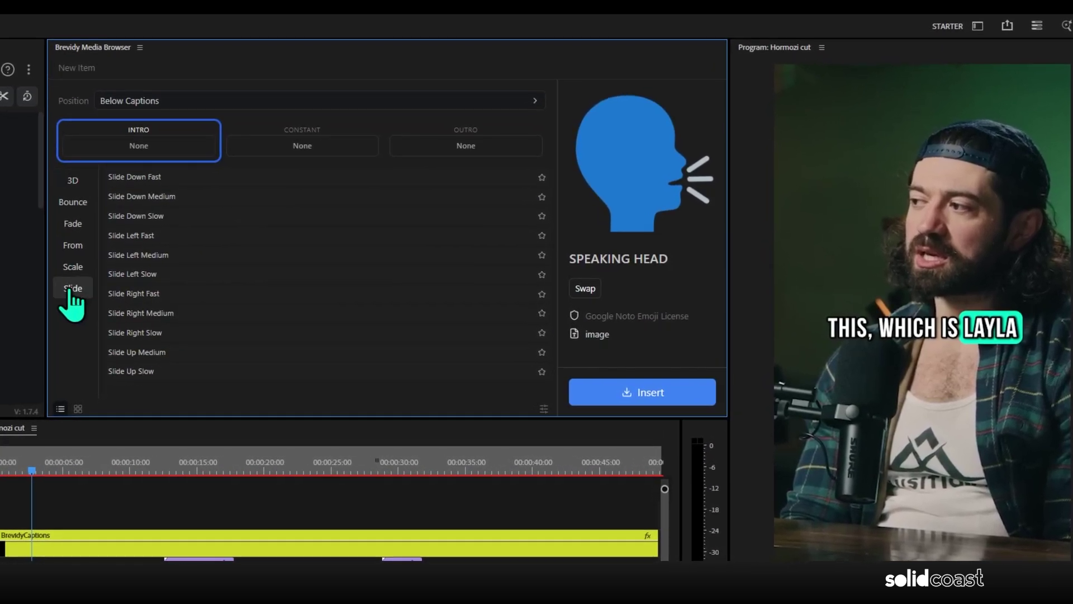
pyautogui.click(240, 272)
pyautogui.click(74, 409)
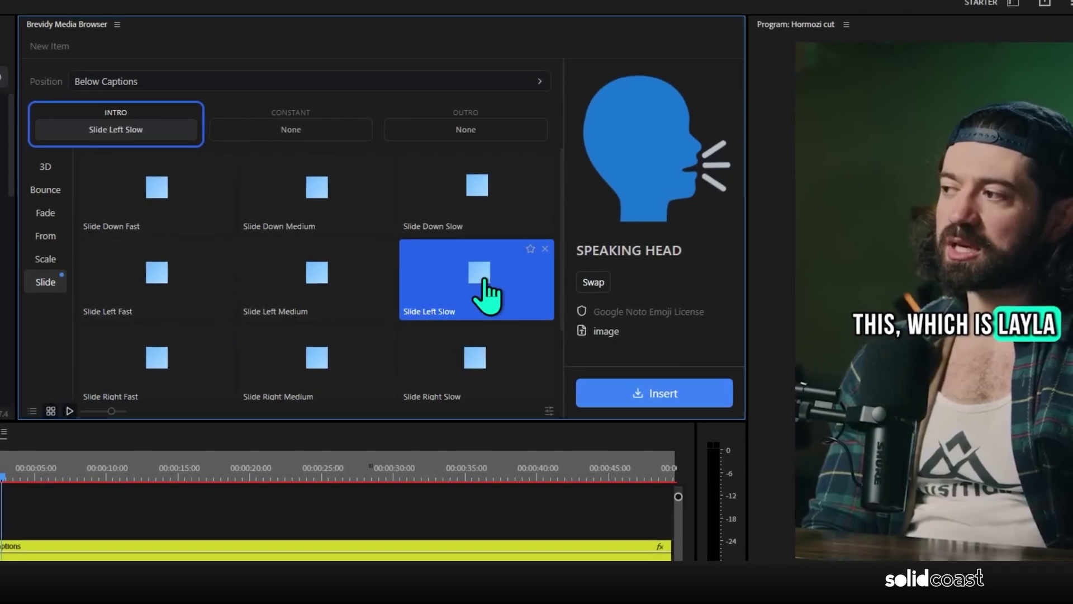
pyautogui.click(485, 130)
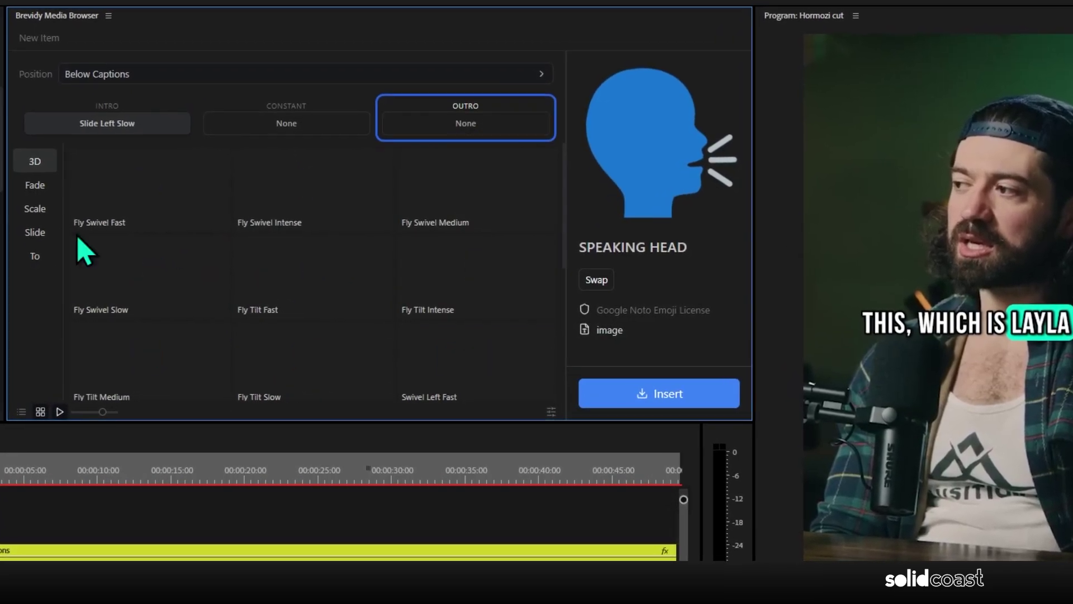
pyautogui.click(347, 193)
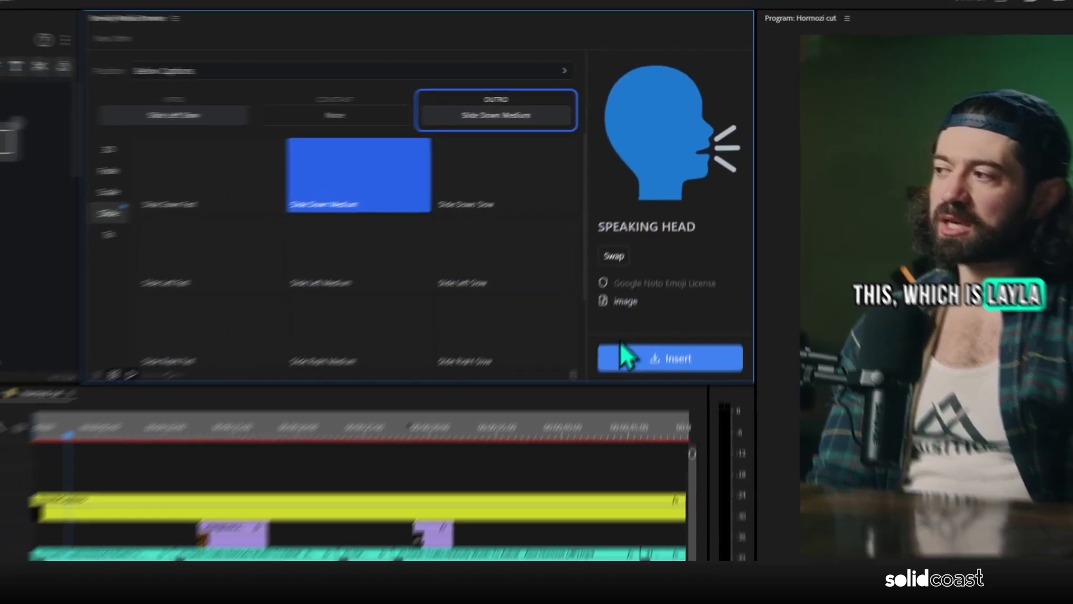
pyautogui.click(615, 394)
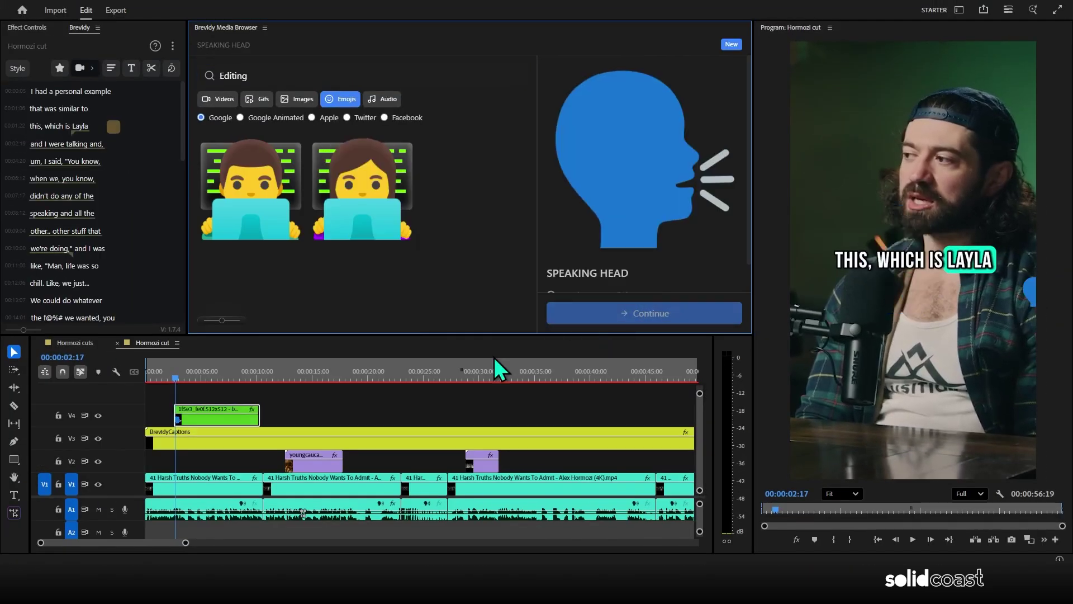
# - Preview the speaking-head emoji and shorten its clip on the timeline
pyautogui.click(172, 379)
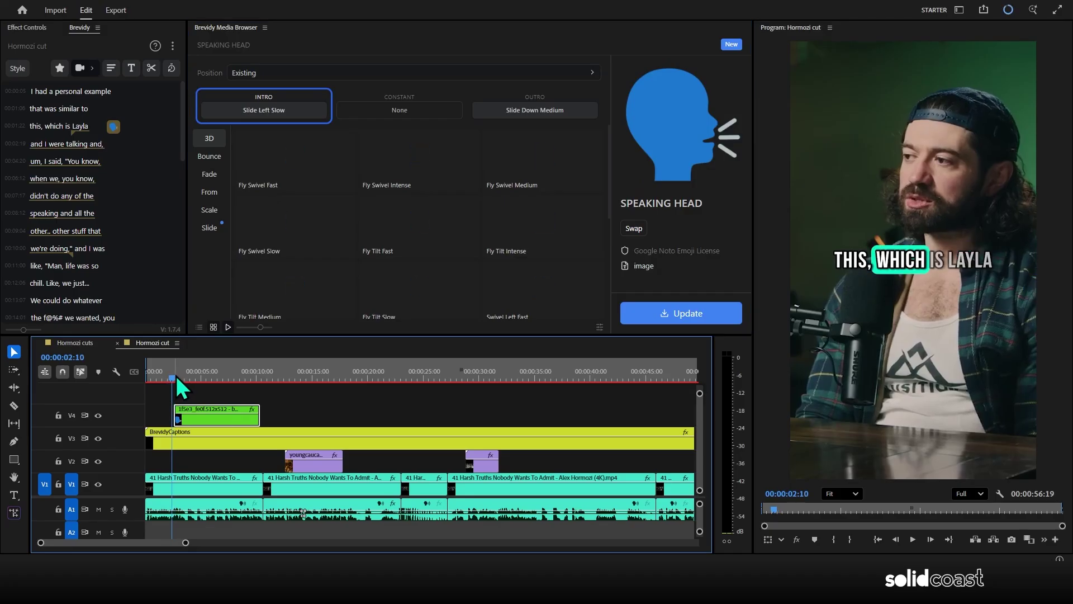
pyautogui.press('space')
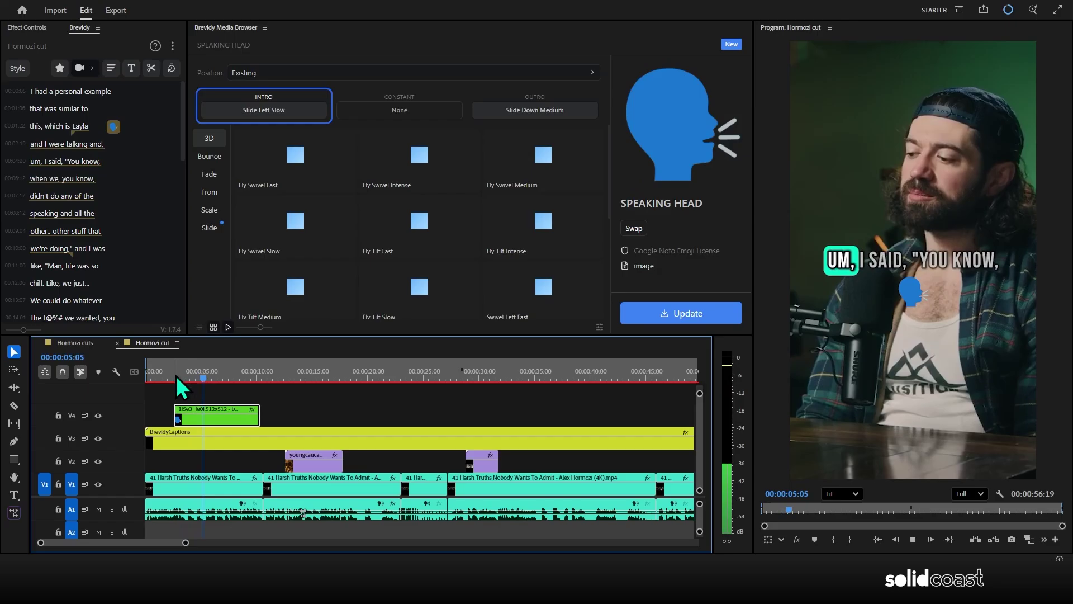
pyautogui.press('space')
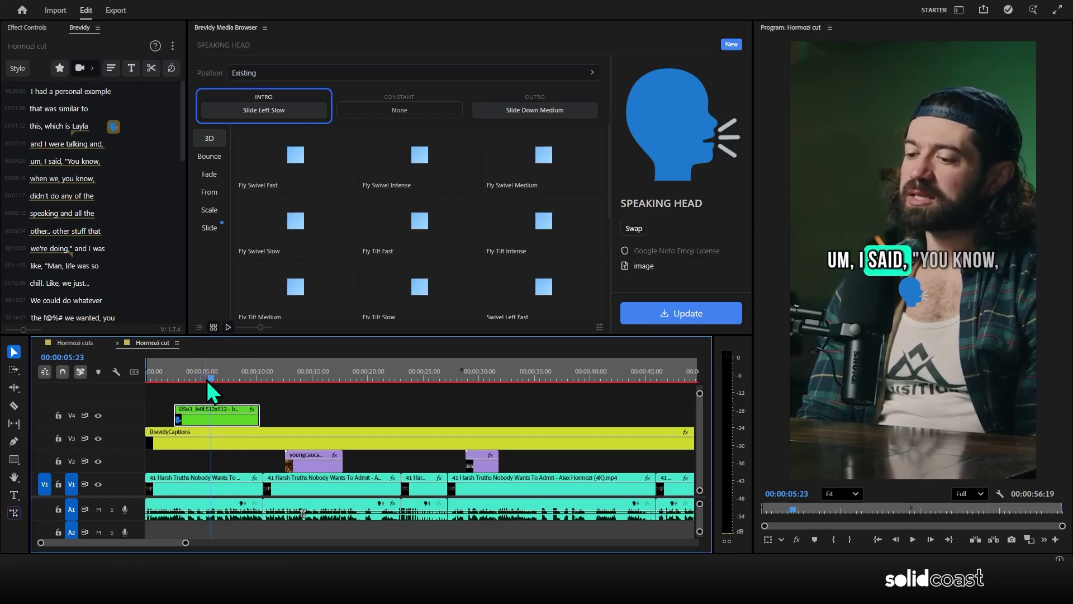
pyautogui.click(178, 373)
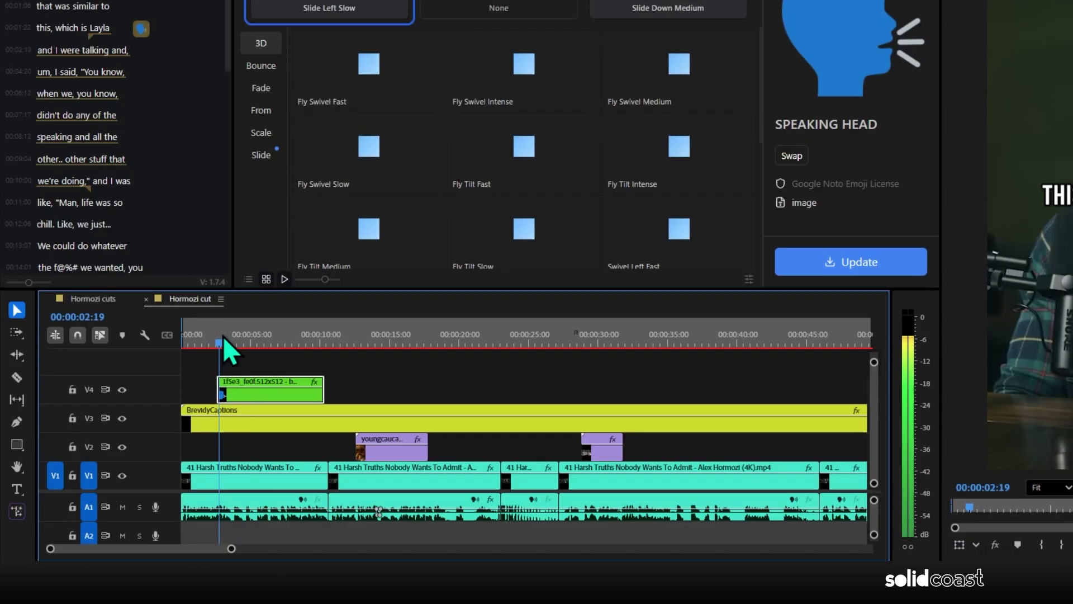
pyautogui.moveTo(323, 391); pyautogui.dragTo(242, 391)
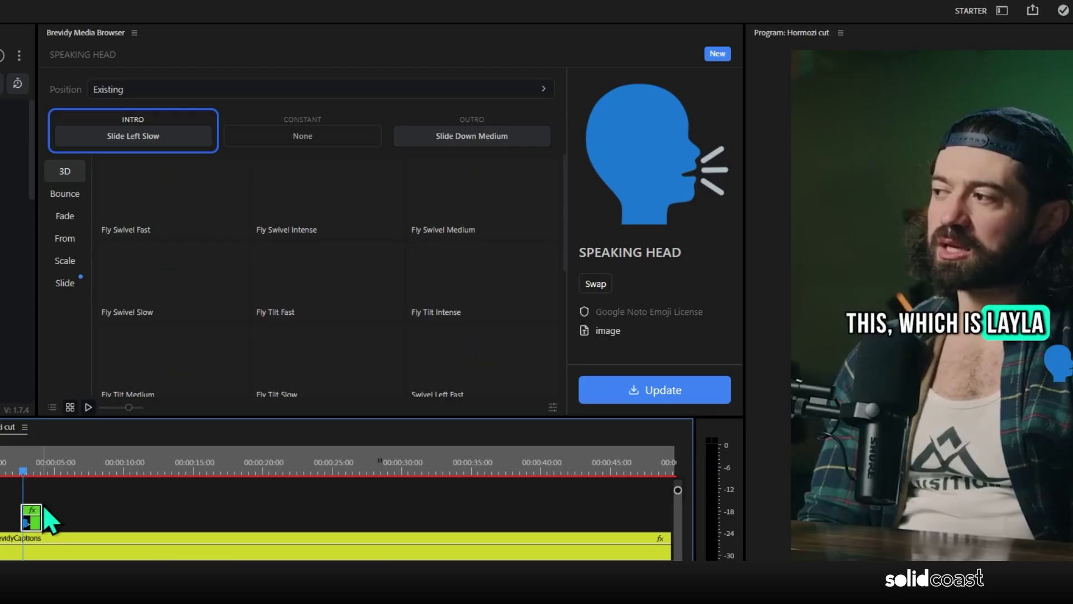
# - Add Swivel Rotate Ease Medium as the emoji's constant animation, update, and play it back
pyautogui.click(312, 135)
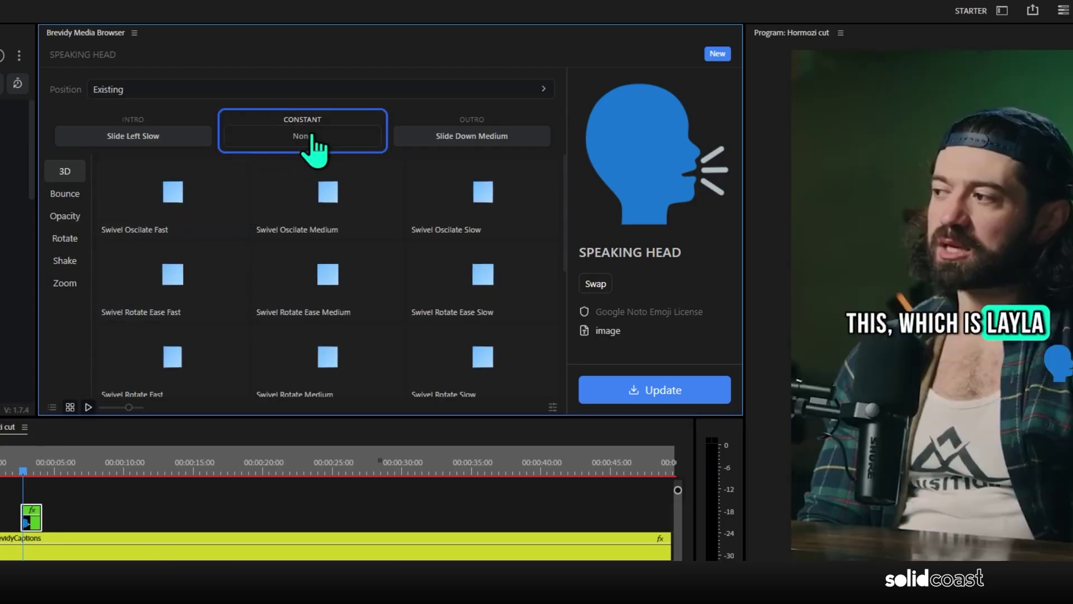
pyautogui.click(332, 277)
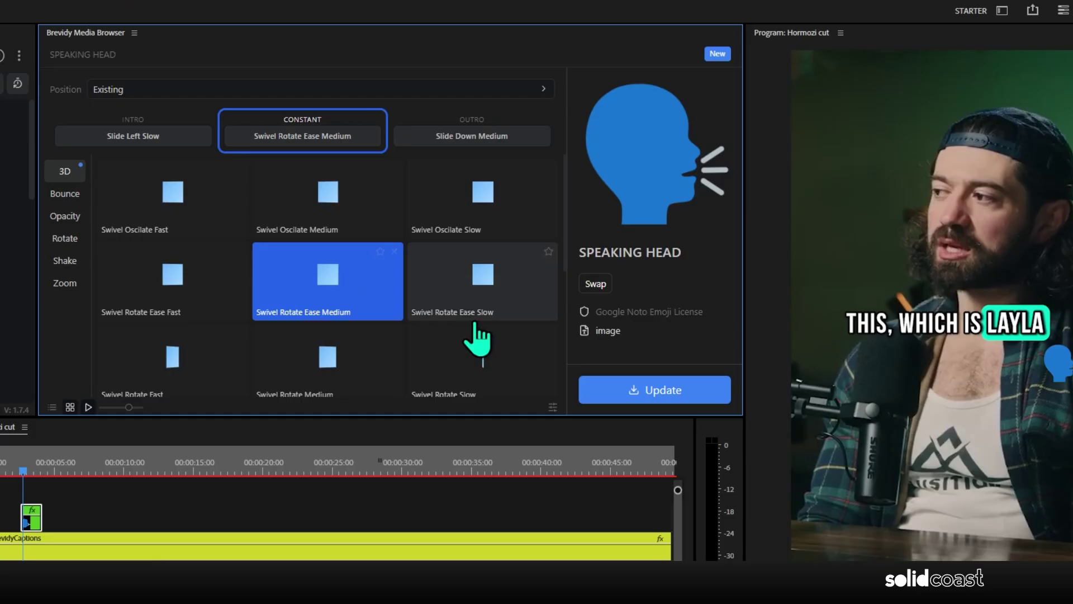
pyautogui.click(625, 391)
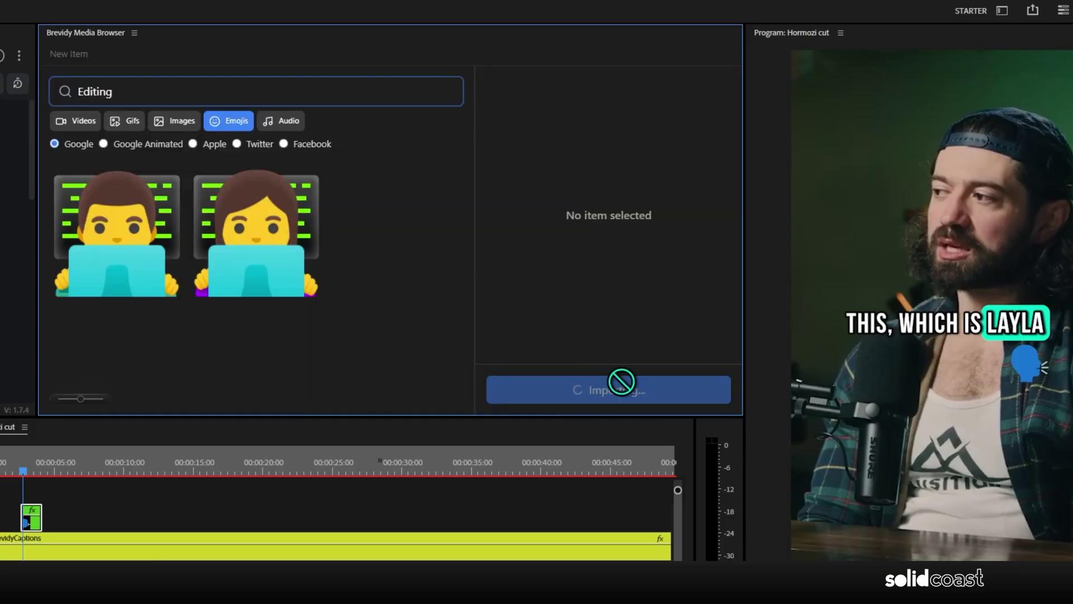
pyautogui.click(623, 399)
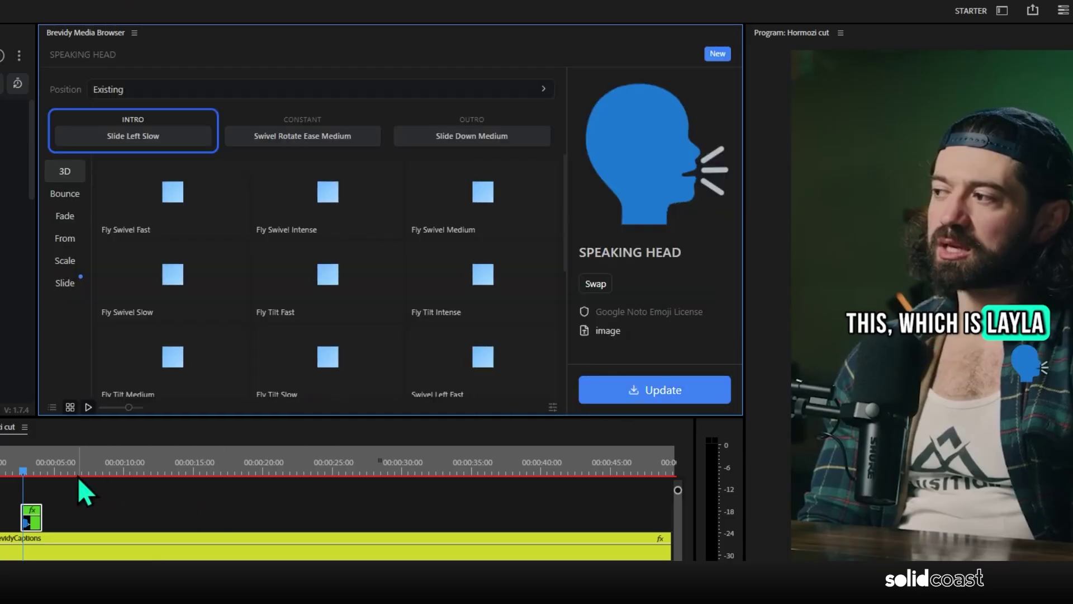
pyautogui.click(24, 468)
pyautogui.press('space')
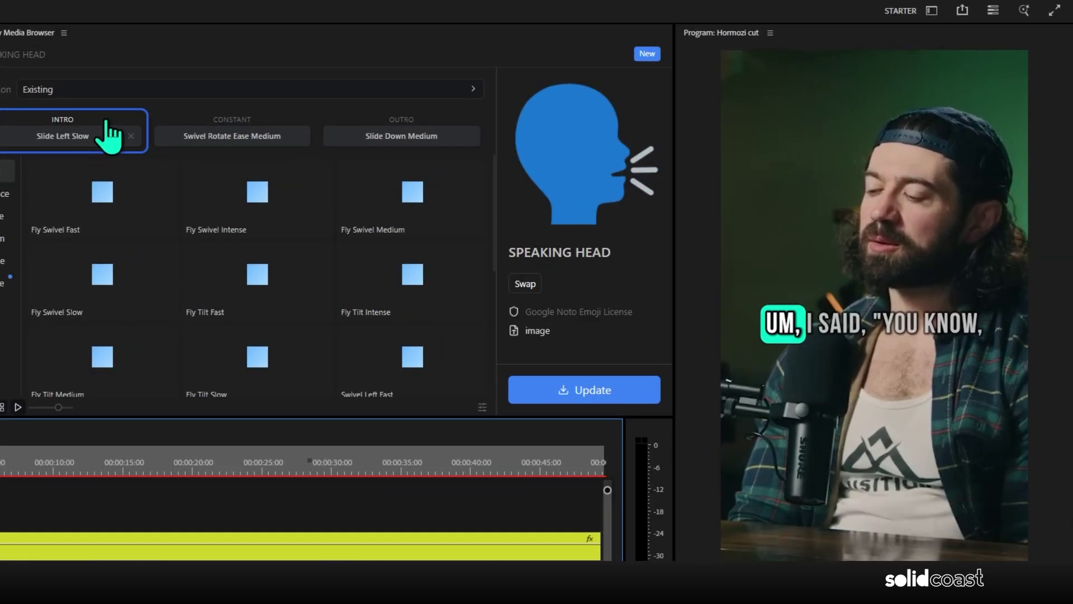
# - Set the speaking-head emoji's position to Fit Screen Bottom and update it
pyautogui.click(310, 72)
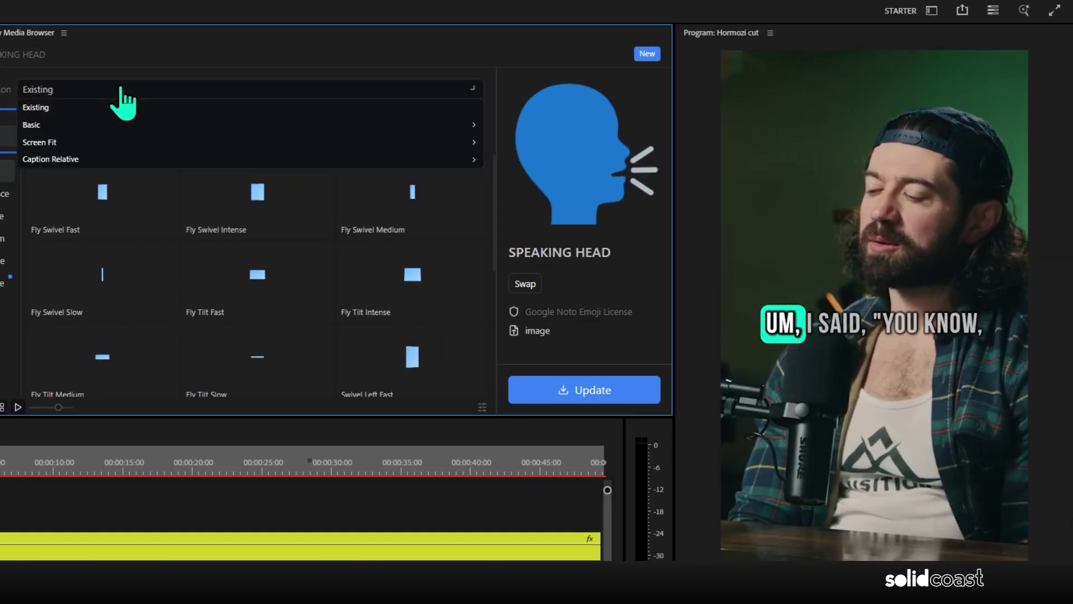
pyautogui.click(95, 143)
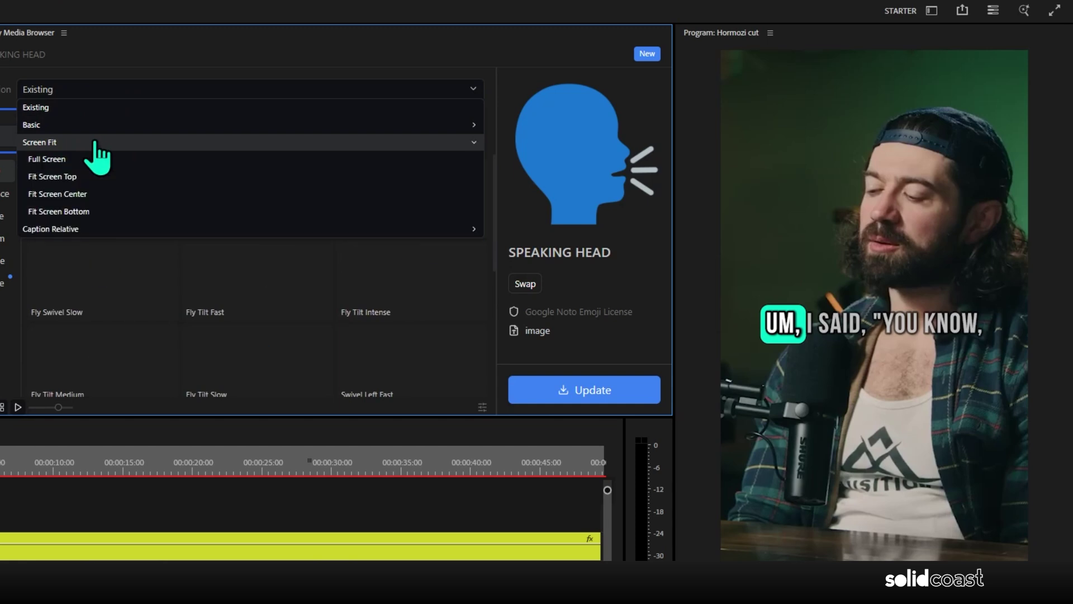
pyautogui.click(109, 211)
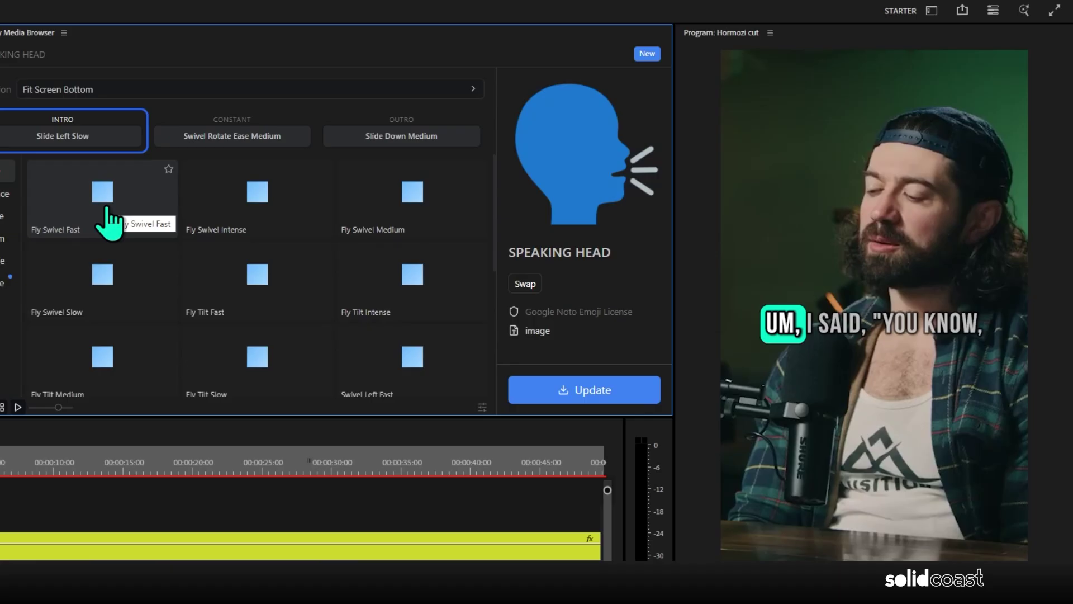
pyautogui.click(540, 393)
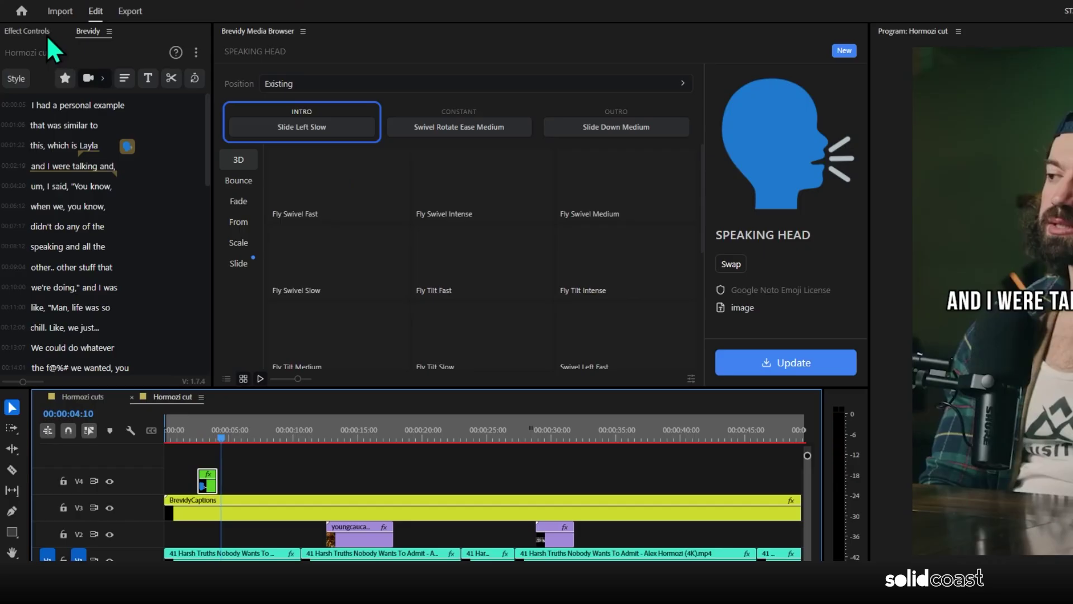
# - Scale the speaking-head emoji from 210.9 down to 112.9 in Motion, then play it back
pyautogui.click(45, 32)
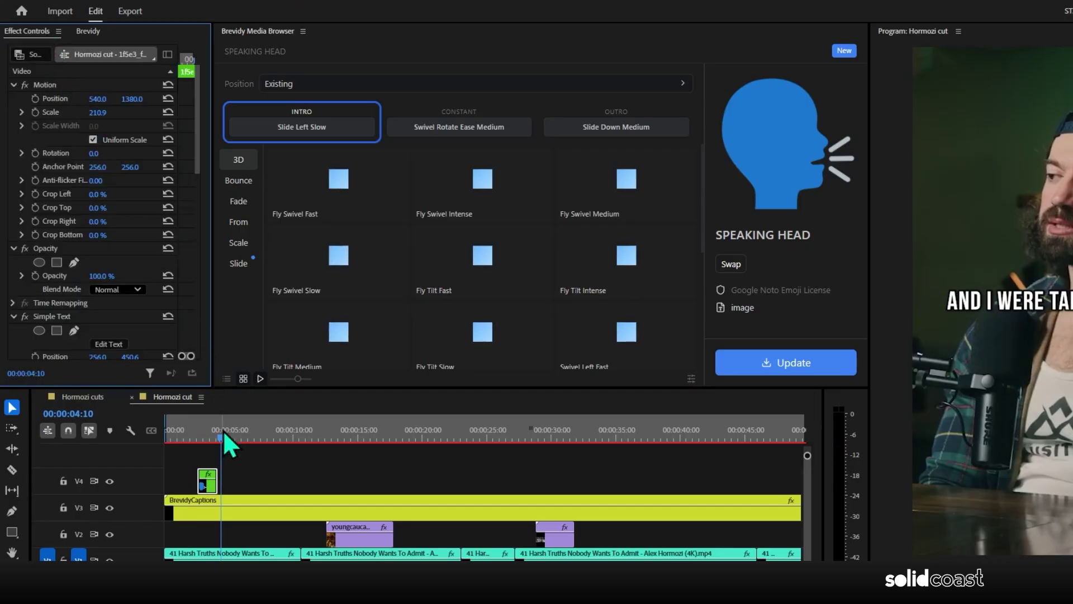
pyautogui.moveTo(223, 430); pyautogui.dragTo(213, 430)
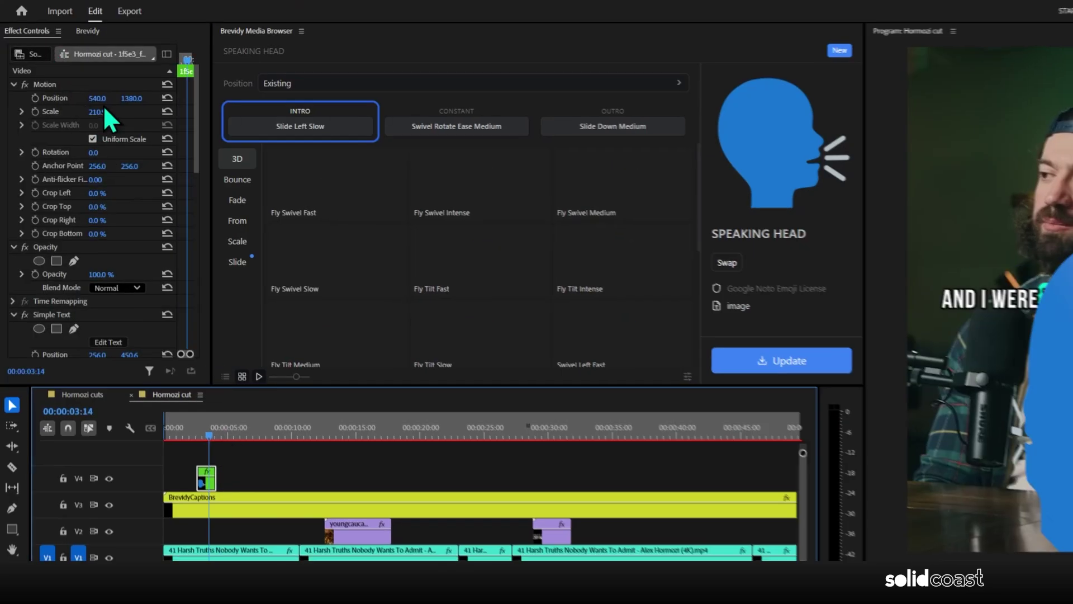
pyautogui.moveTo(99, 111); pyautogui.dragTo(82, 111)
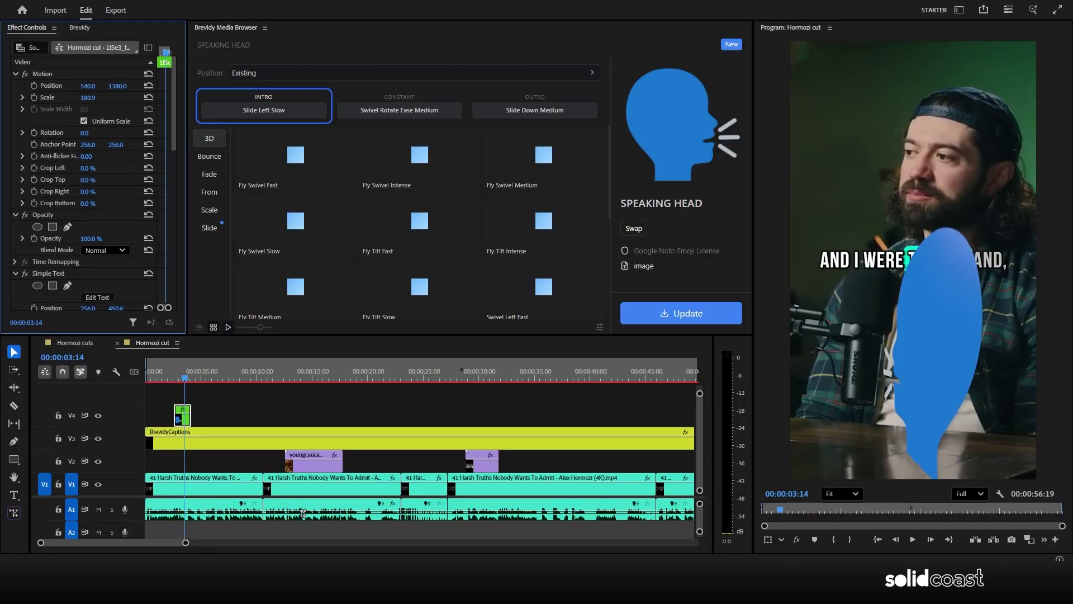
pyautogui.click(173, 377)
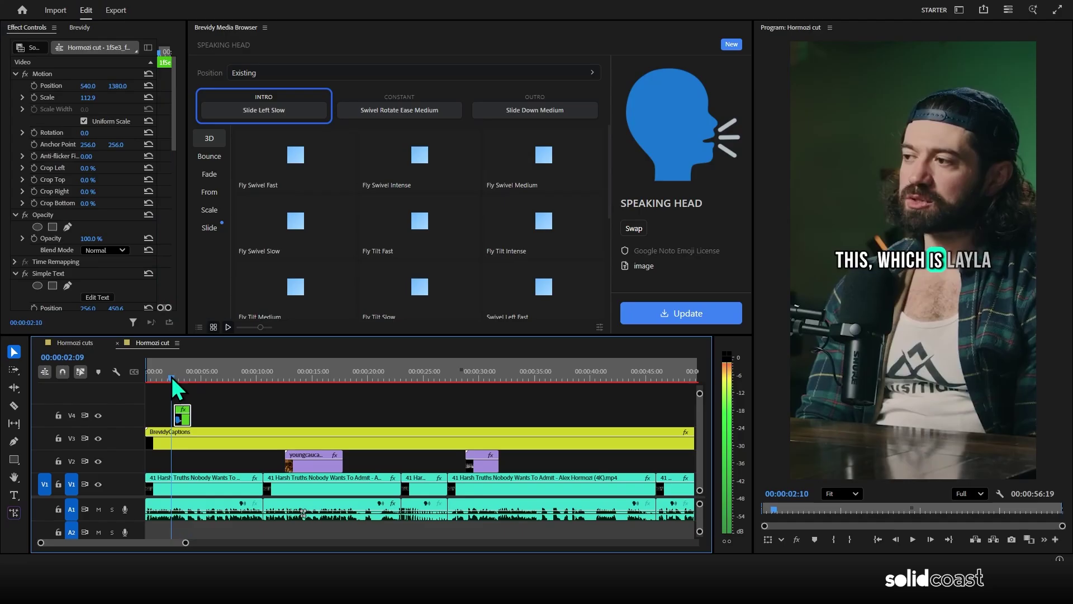
pyautogui.press('space')
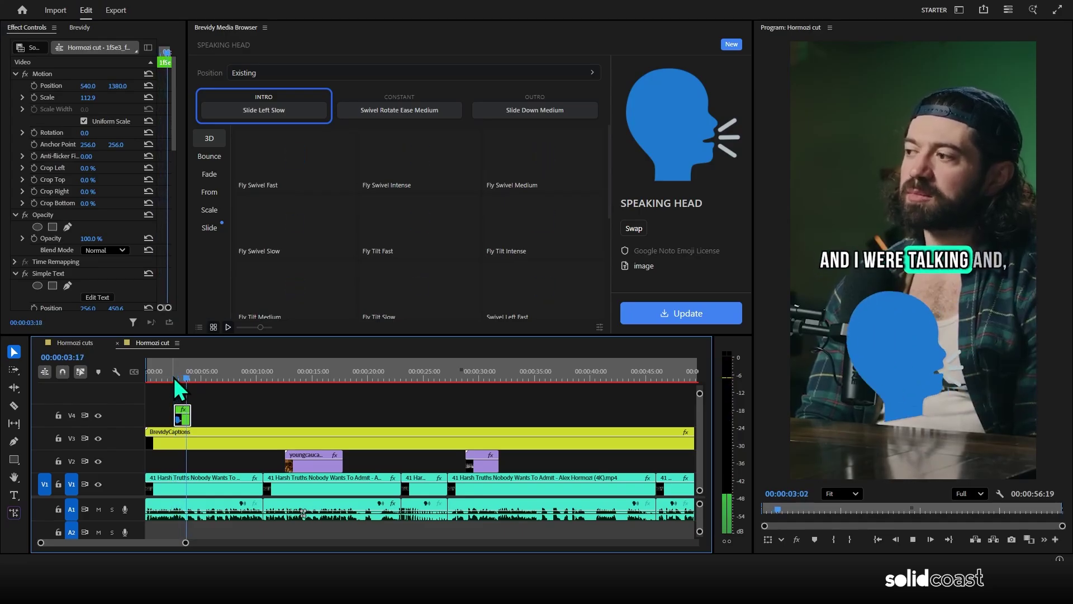
pyautogui.press('space')
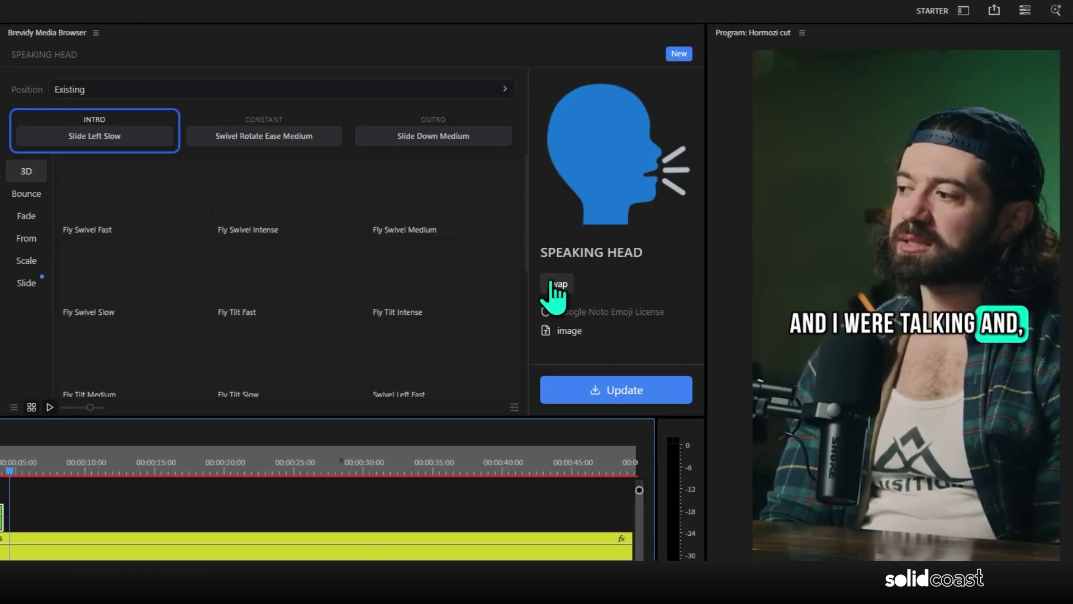
# - Swap the emoji for the speech balloon found by searching 'talk', update, and play back
pyautogui.click(555, 283)
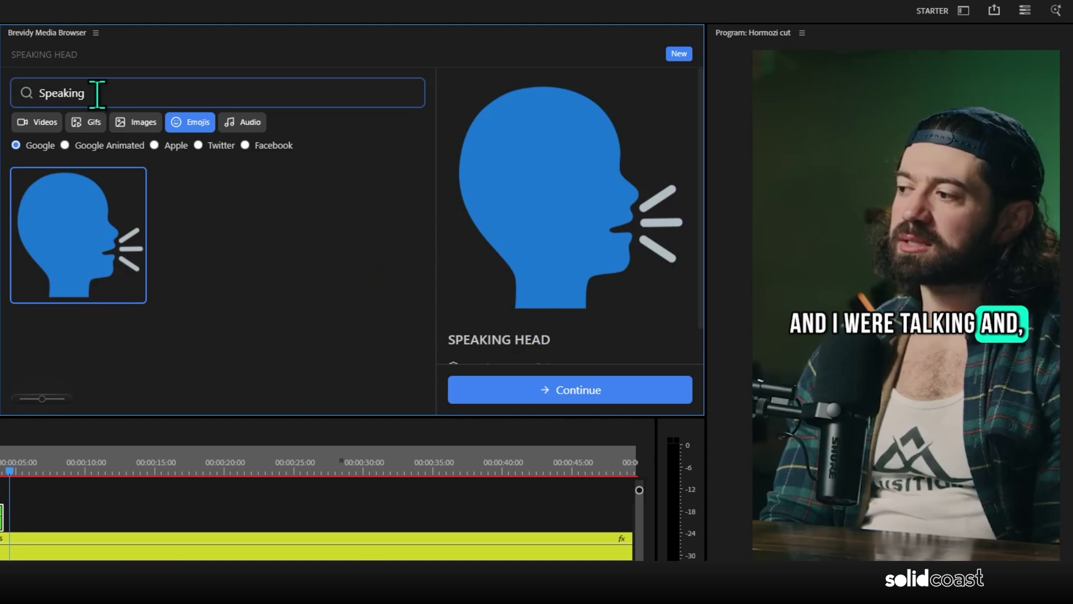
pyautogui.write('talk')
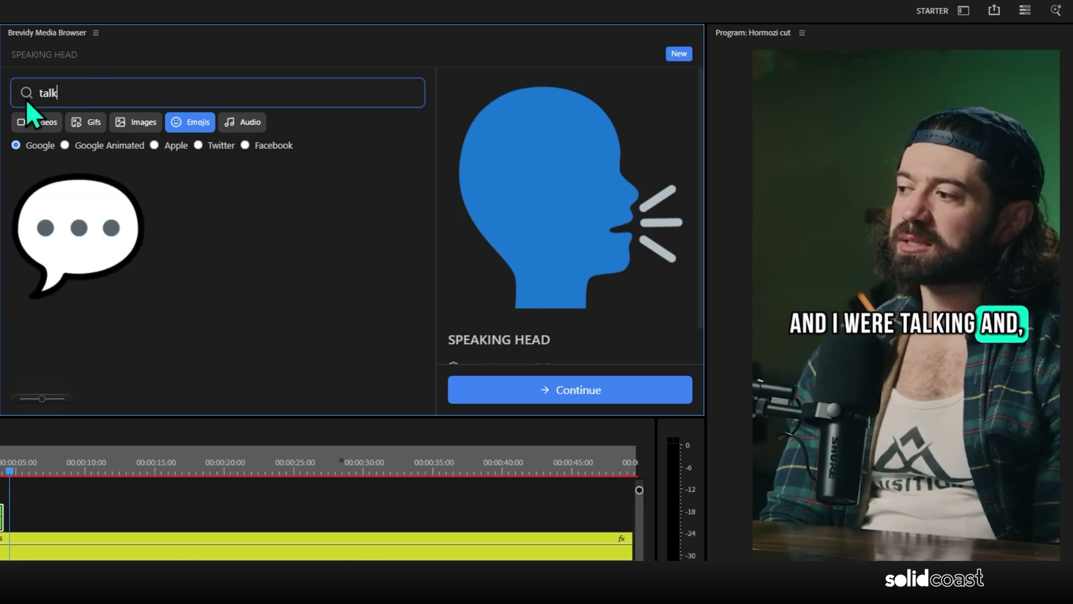
pyautogui.click(66, 209)
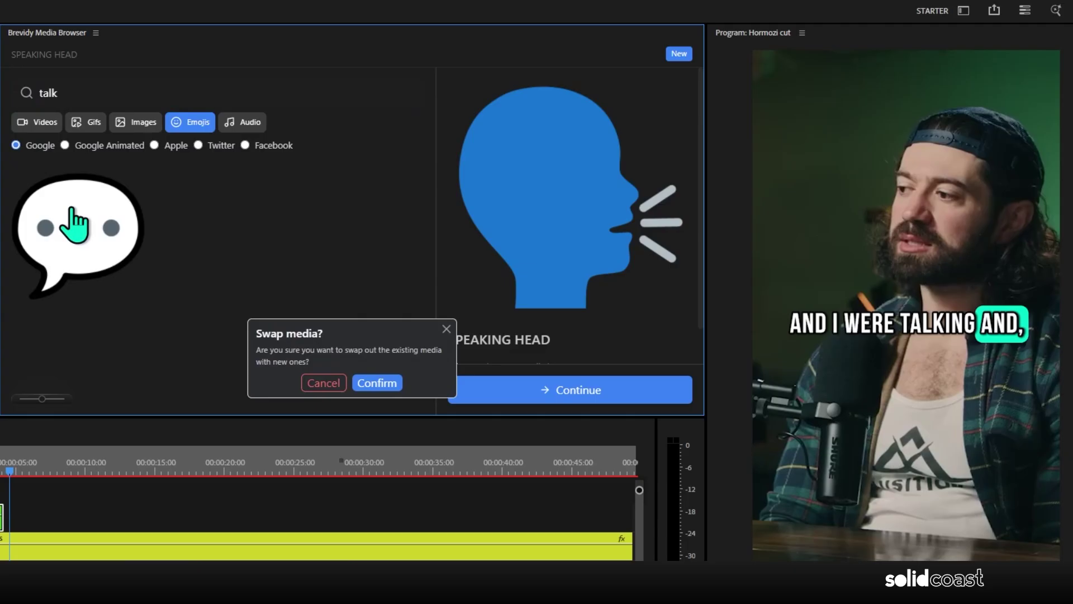
pyautogui.click(379, 385)
pyautogui.click(480, 403)
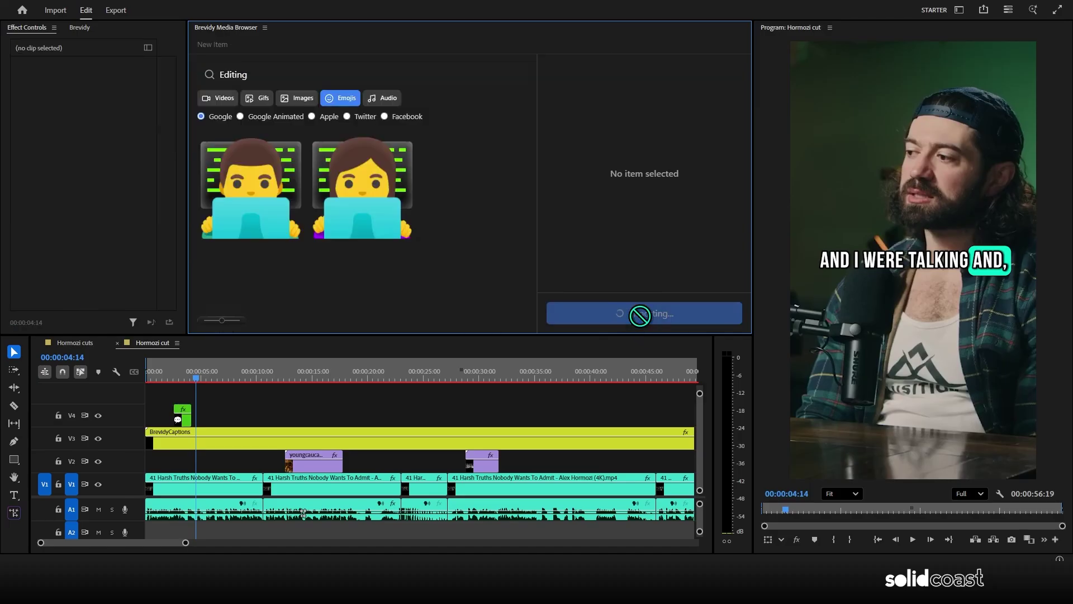
pyautogui.click(168, 377)
pyautogui.press('space')
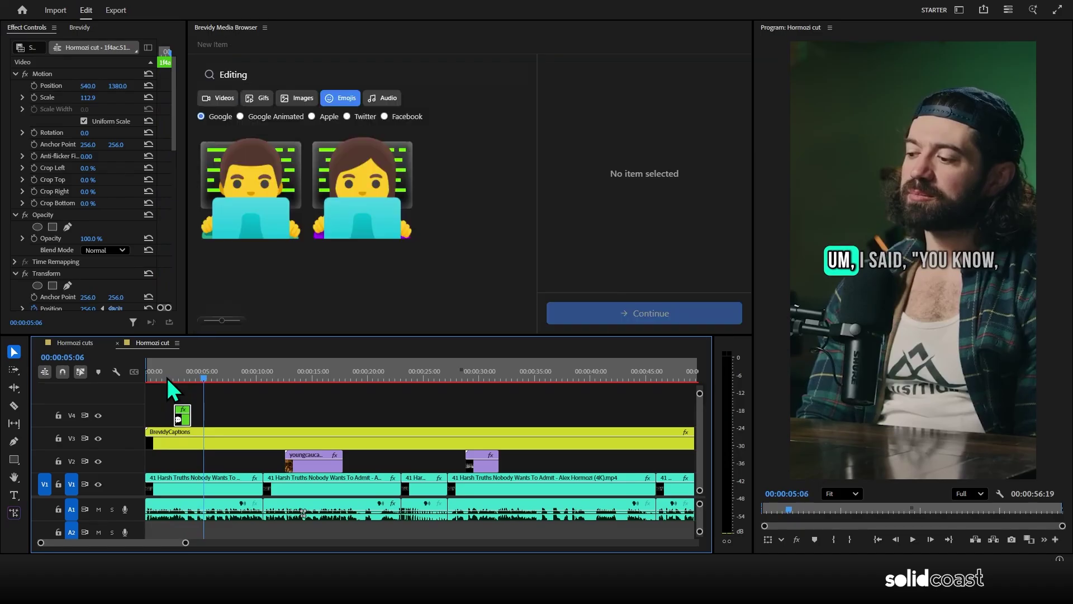
# - Switch the balloon's Slide Left intro to the last easing curve, making it Custom, and preview
pyautogui.click(167, 377)
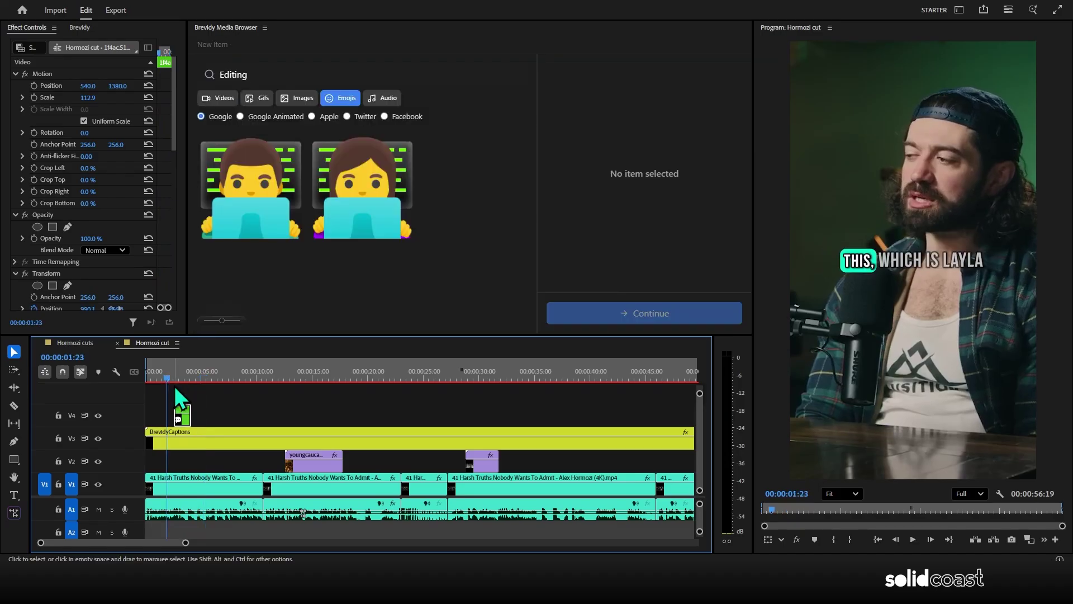
pyautogui.click(183, 377)
pyautogui.click(187, 418)
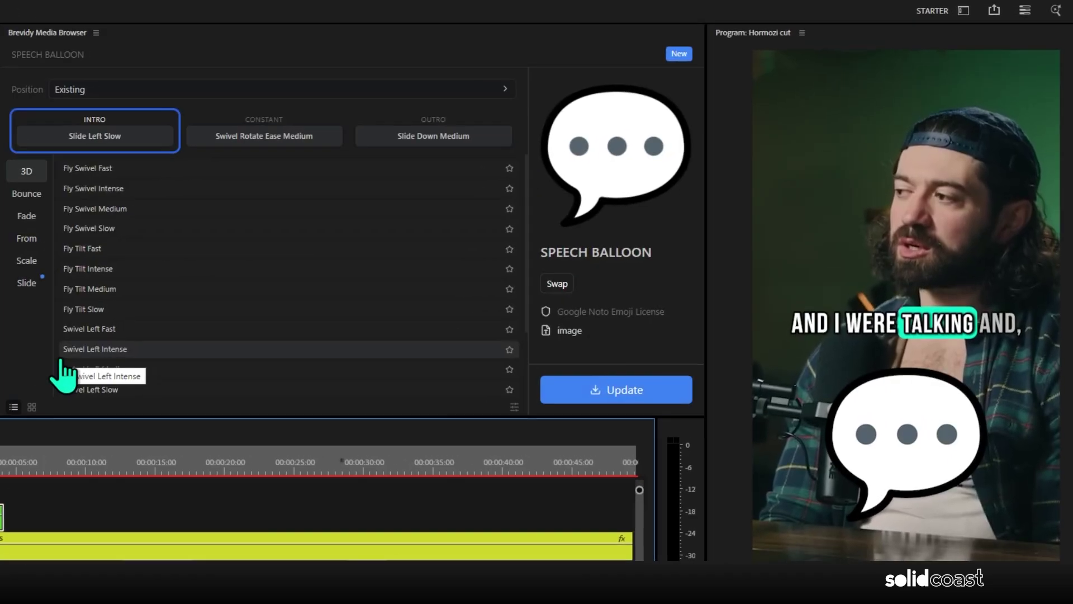
pyautogui.moveTo(144, 147)
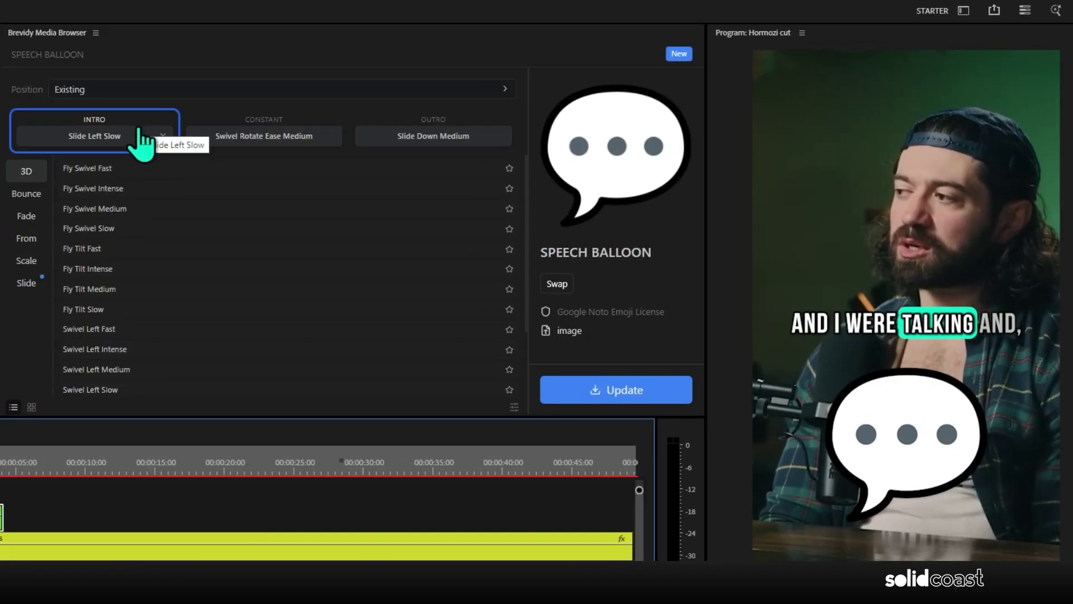
pyautogui.click(28, 287)
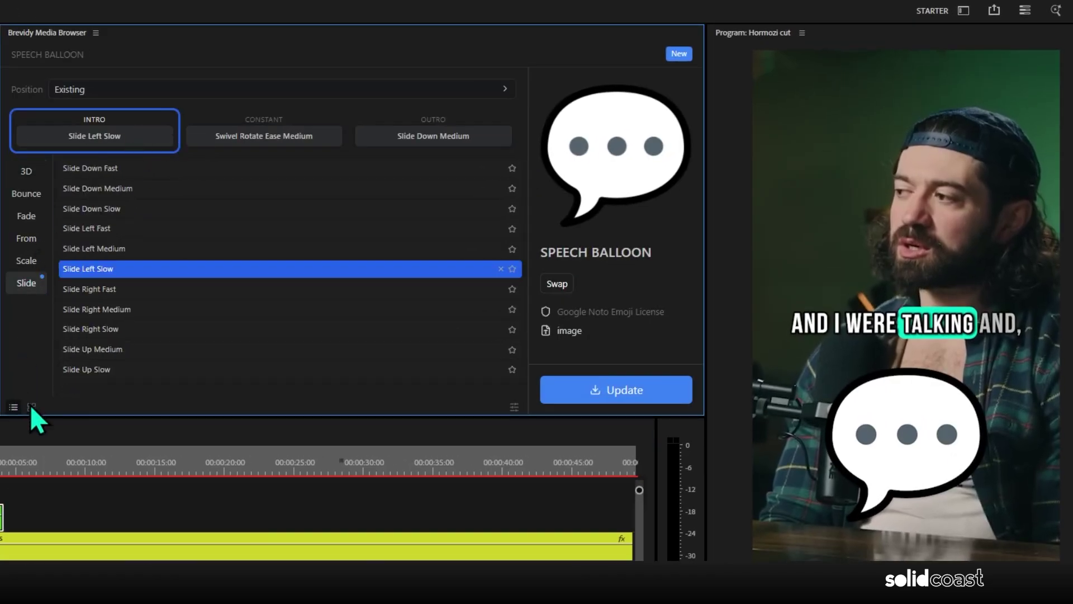
pyautogui.click(515, 409)
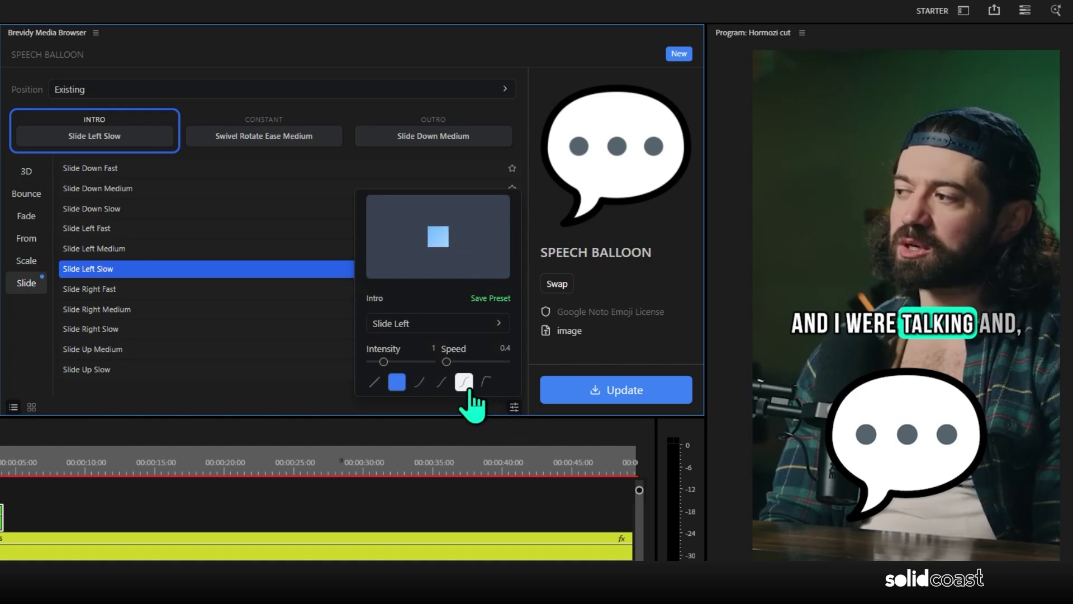
pyautogui.click(485, 383)
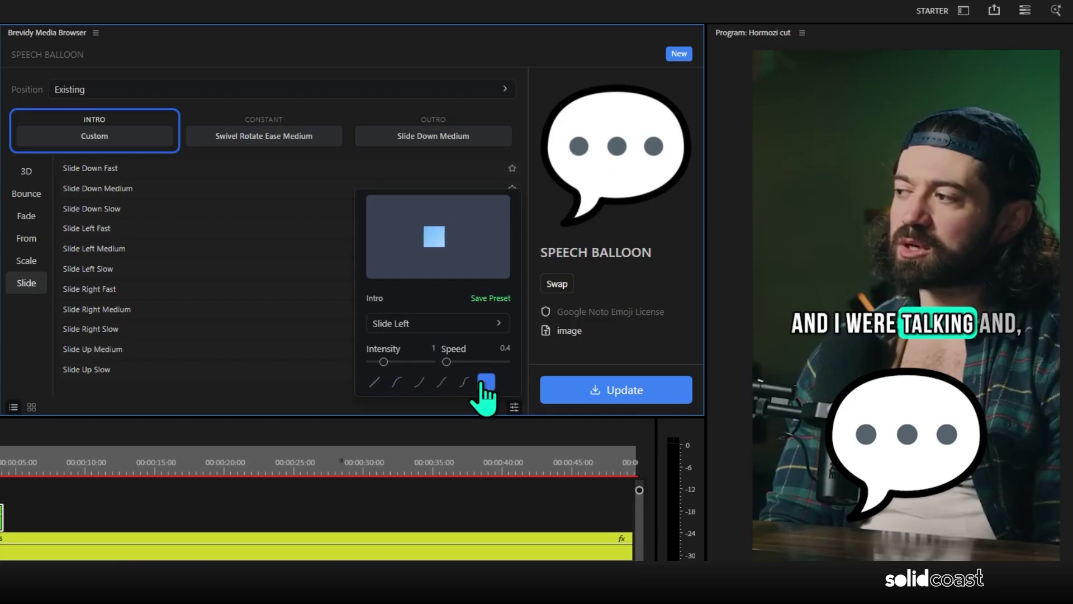
pyautogui.click(556, 394)
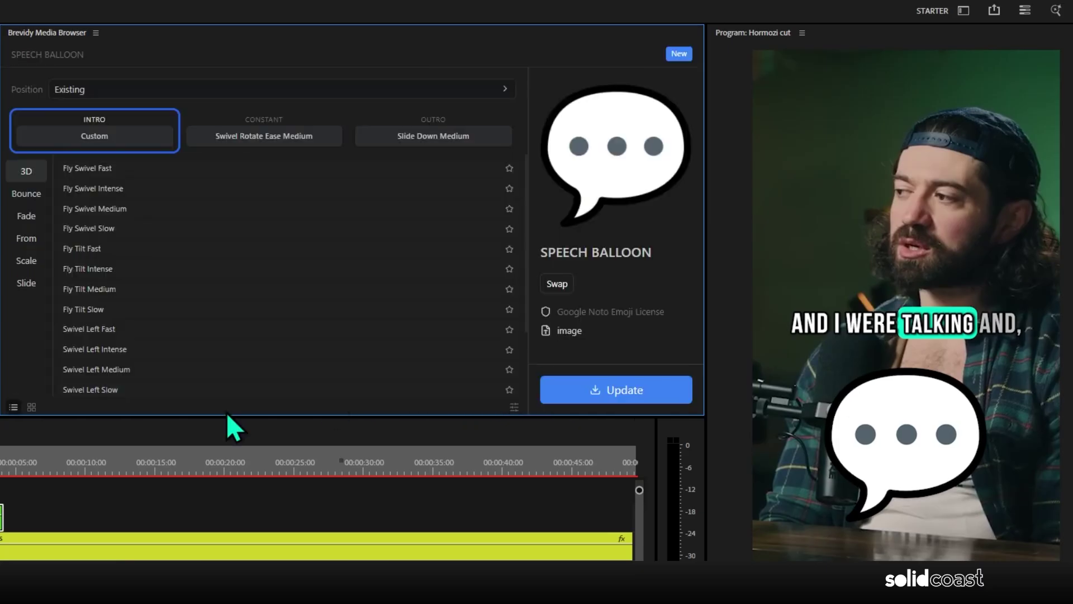
pyautogui.click(3, 491)
pyautogui.press('space')
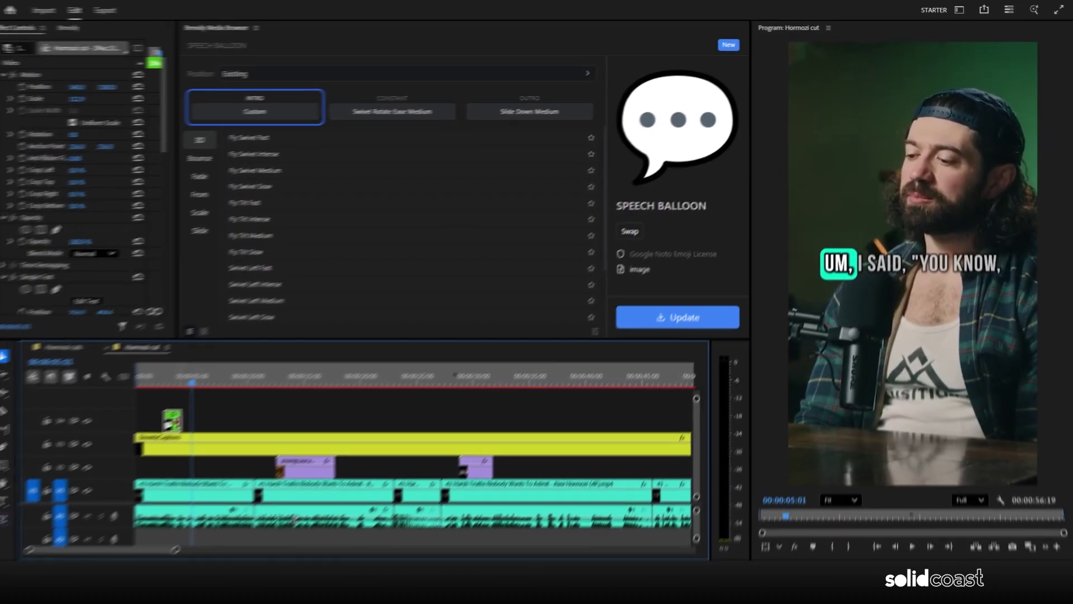
# - Extend the V4 speech balloon clip to 00:00:03:15, update its animation, and preview it
pyautogui.moveTo(2, 520); pyautogui.dragTo(20, 521)
pyautogui.moveTo(204, 418); pyautogui.dragTo(214, 418)
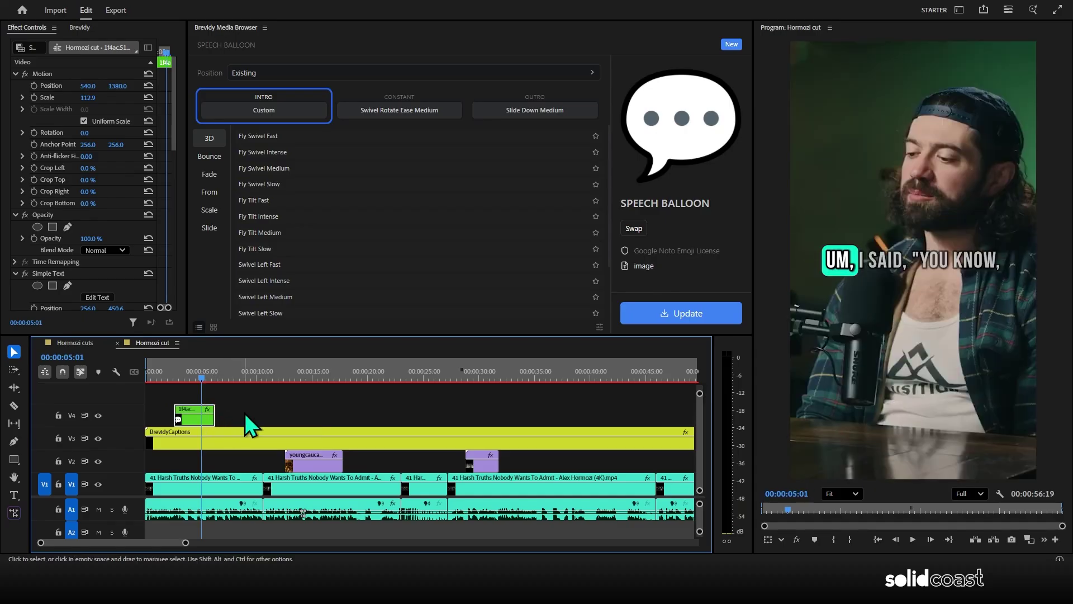
pyautogui.click(652, 319)
pyautogui.click(170, 373)
pyautogui.press('space')
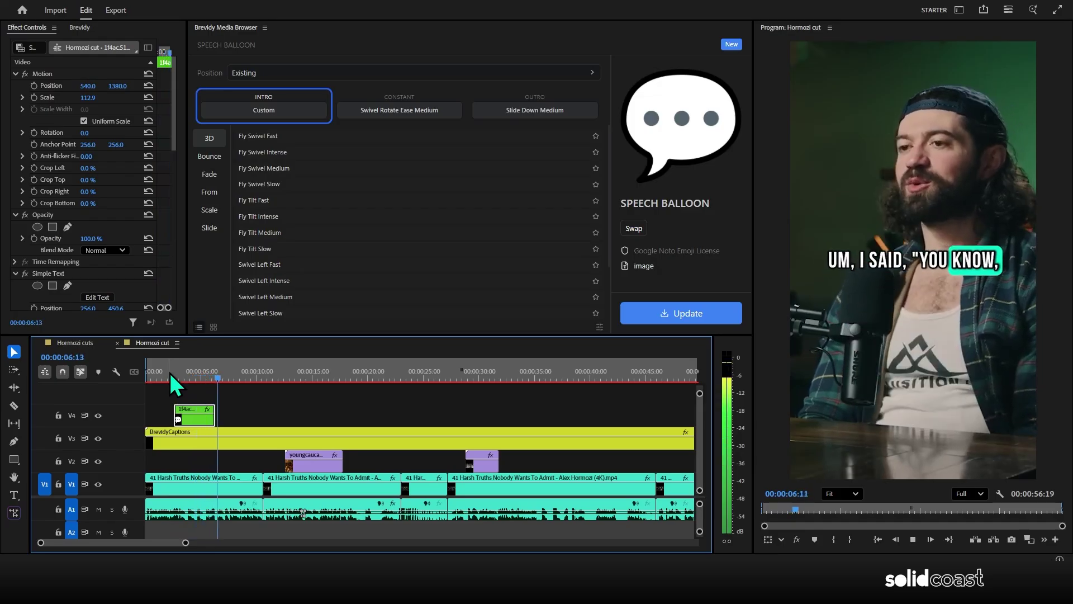
pyautogui.press('space')
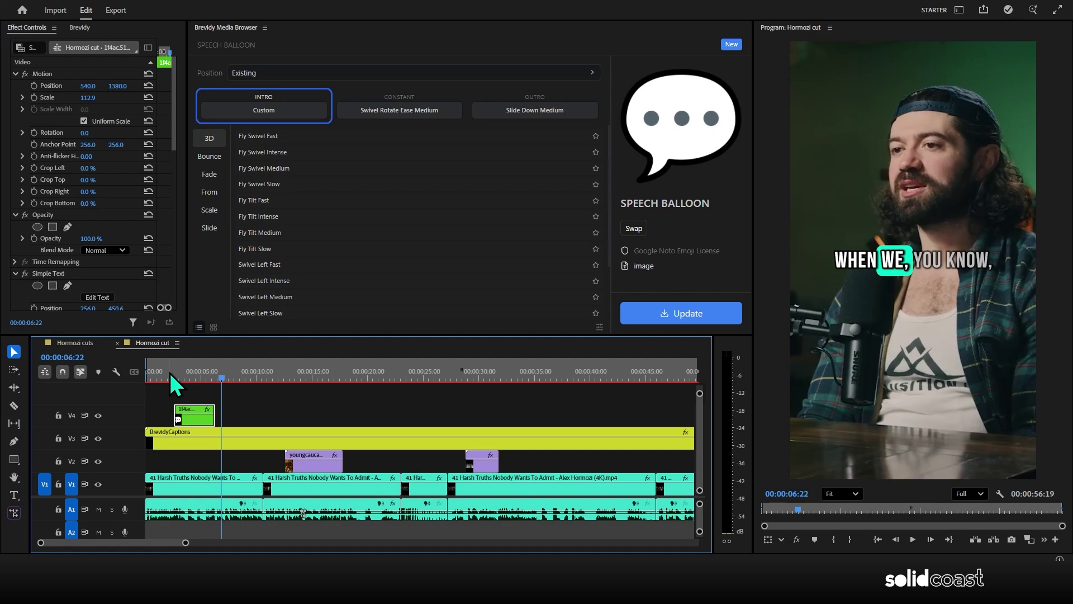
# - Drag the speech balloon above the caption toward the upper left and update its placement
pyautogui.moveTo(189, 377); pyautogui.dragTo(193, 378)
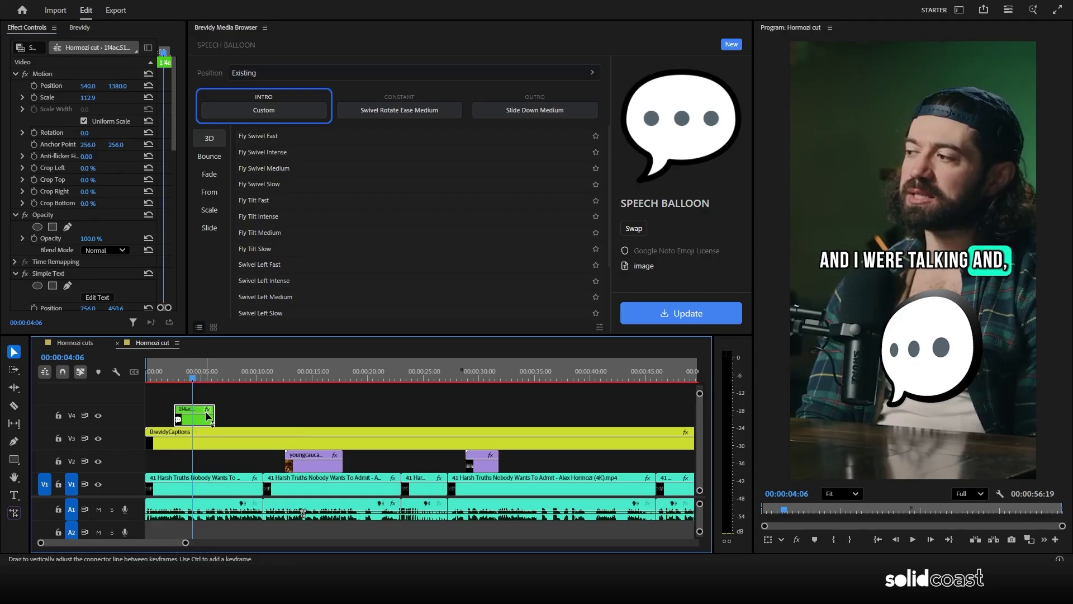
pyautogui.hotkey('shift', '5')
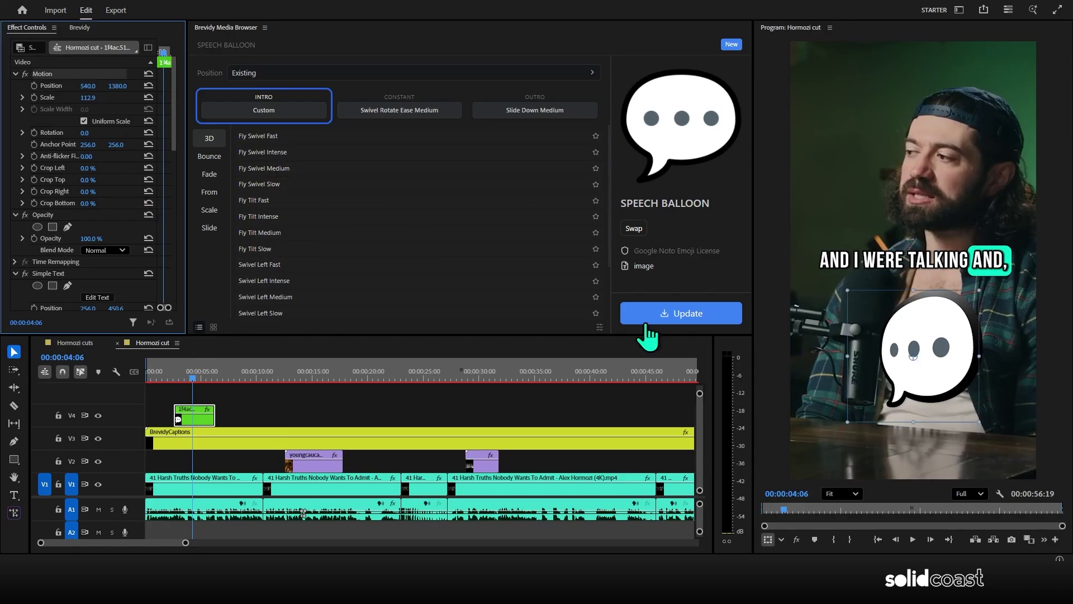
pyautogui.moveTo(911, 373); pyautogui.dragTo(843, 187)
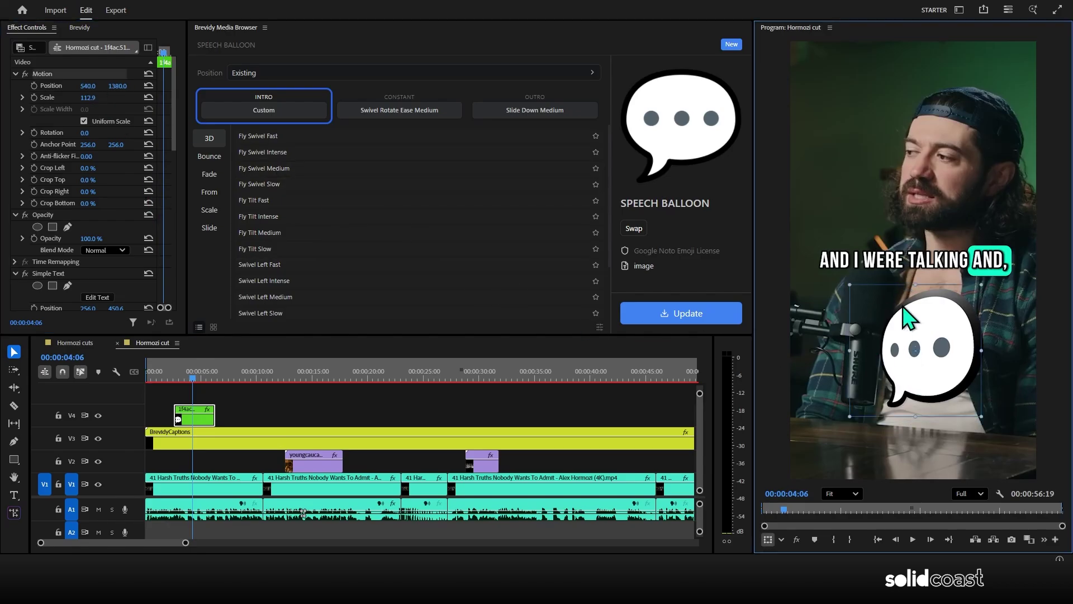
pyautogui.moveTo(819, 231); pyautogui.dragTo(805, 177)
pyautogui.click(645, 389)
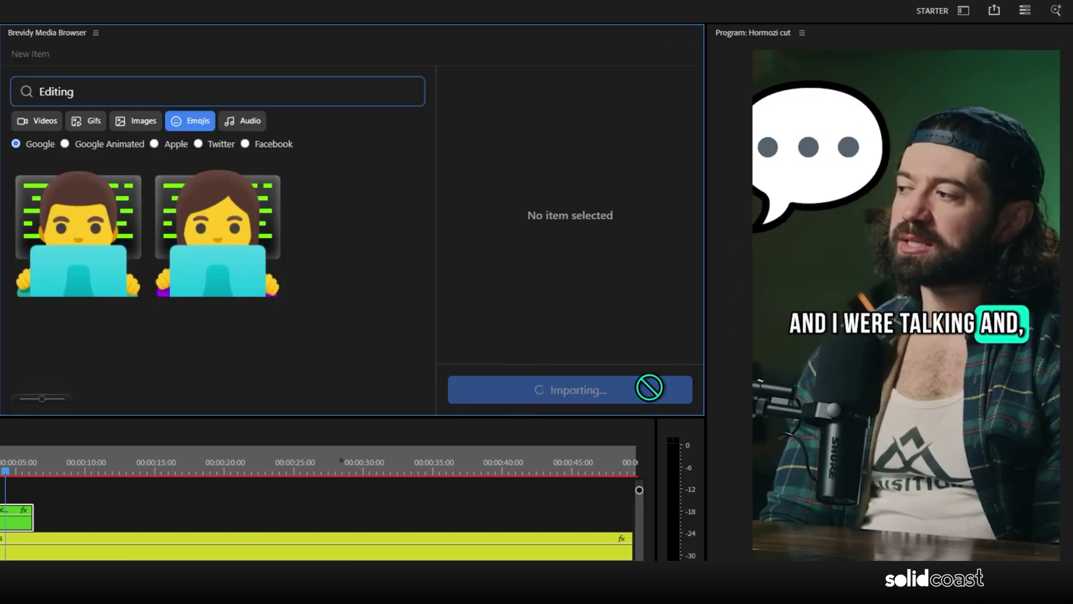
# - Play back the new balloon placement and return the playhead to 00:00:03:21
pyautogui.click(12, 477)
pyautogui.press('space')
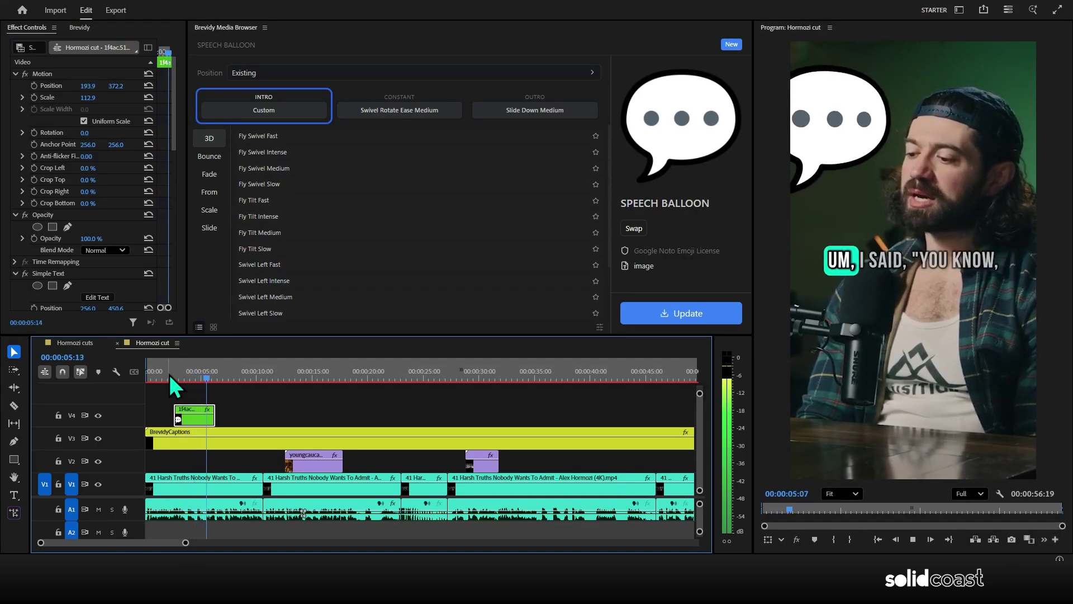
pyautogui.press('space')
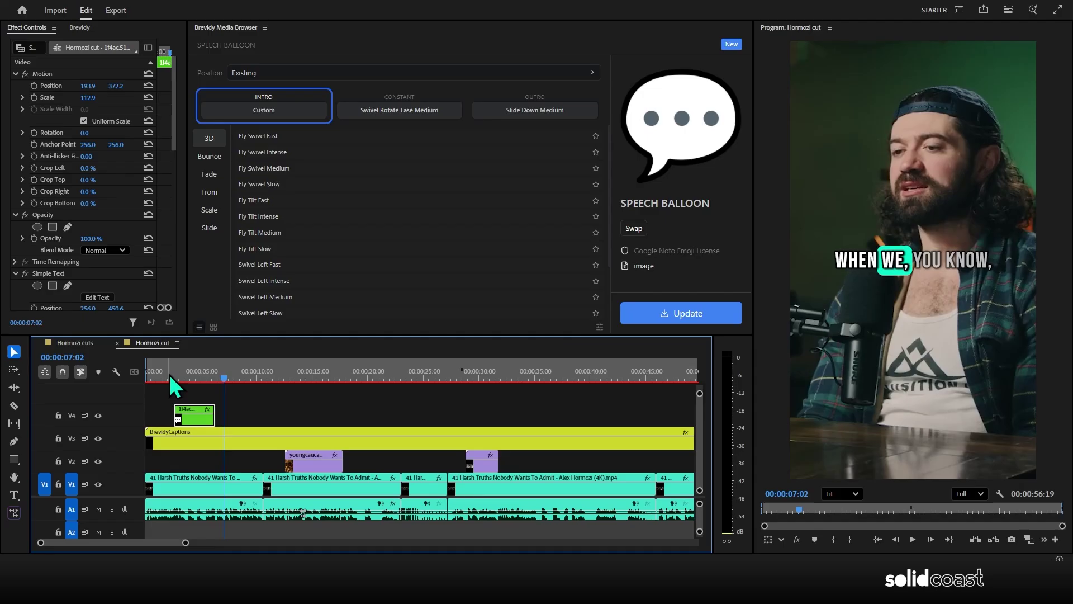
pyautogui.moveTo(173, 374); pyautogui.dragTo(188, 375)
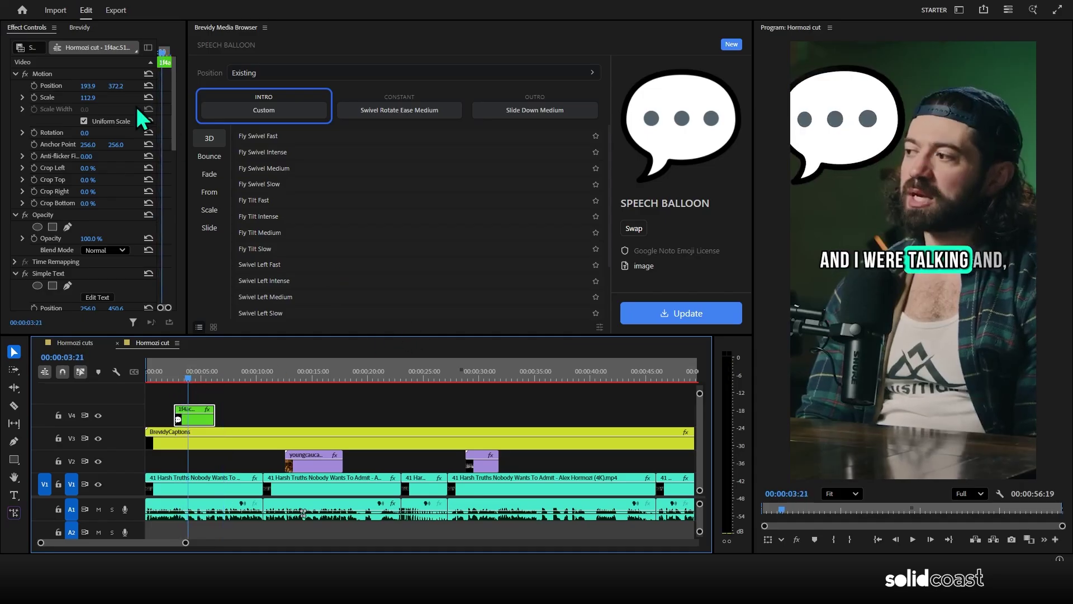
# - Shift the speech balloon right and apply the Horizontal Flip effect to the V4 clip
pyautogui.moveTo(820, 161); pyautogui.dragTo(845, 159)
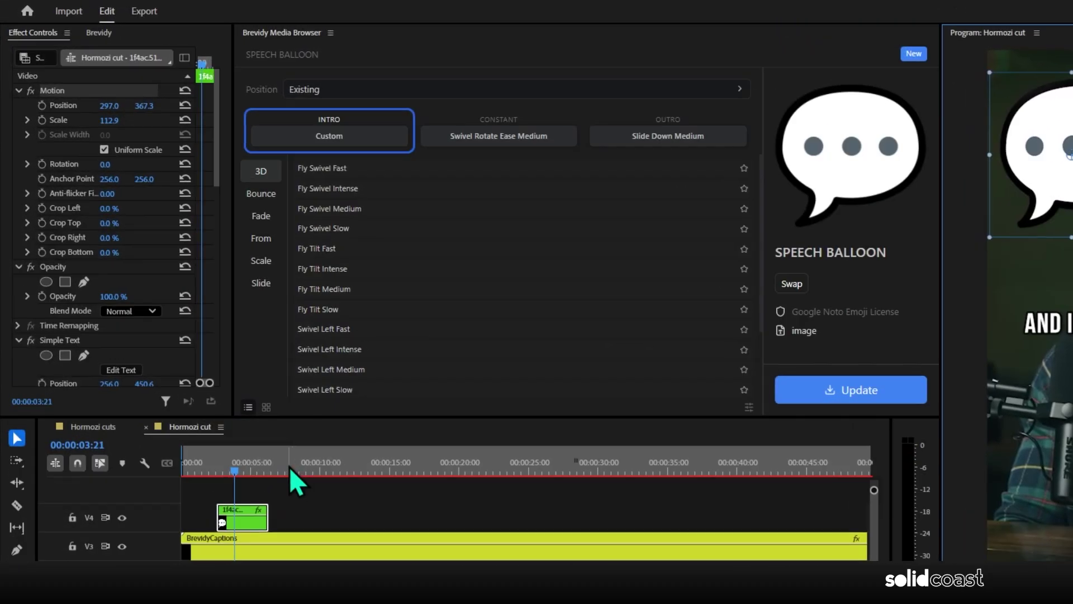
pyautogui.click(281, 3)
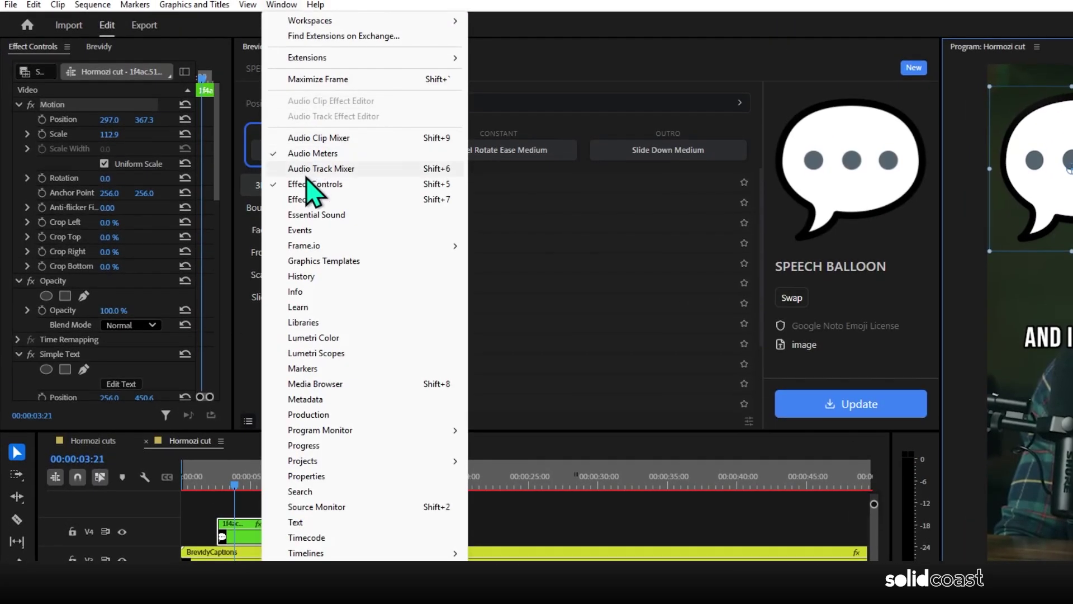
pyautogui.click(308, 190)
pyautogui.click(73, 68)
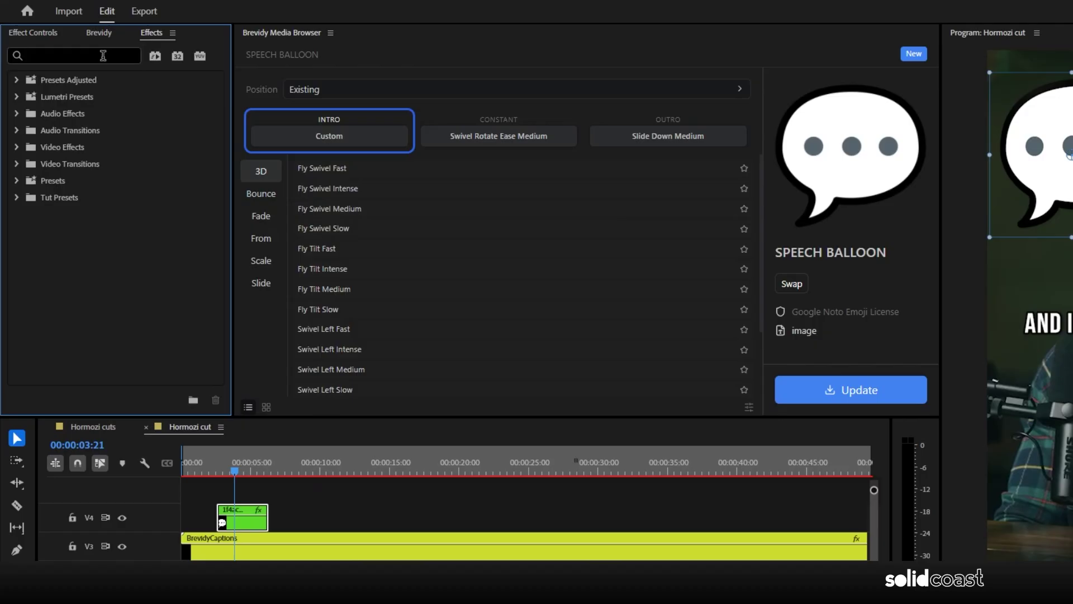
pyautogui.write('flip')
pyautogui.moveTo(94, 181); pyautogui.dragTo(142, 241)
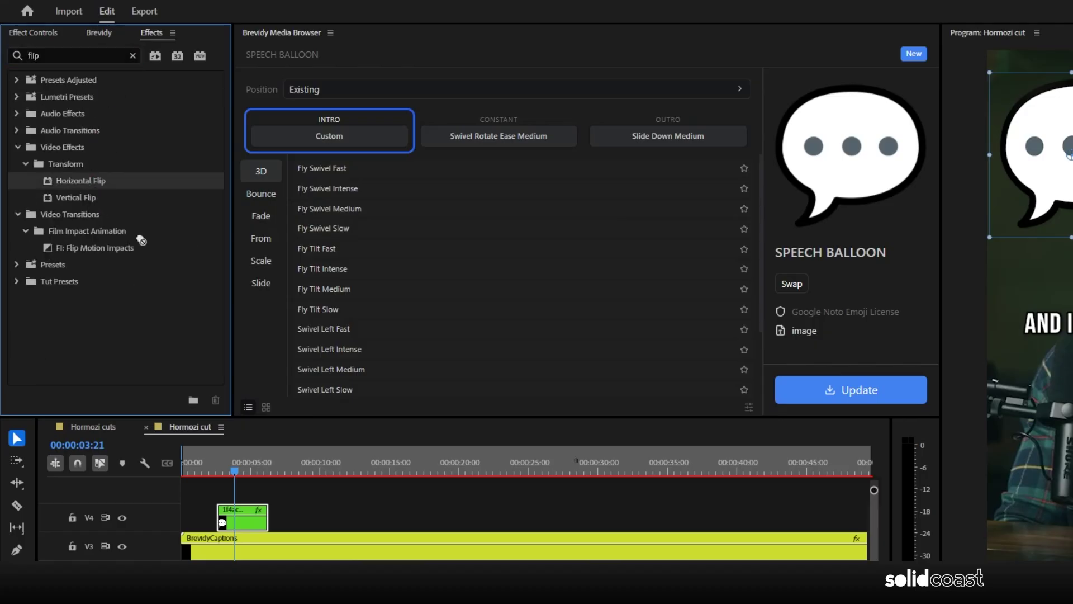
pyautogui.moveTo(238, 516); pyautogui.dragTo(238, 516)
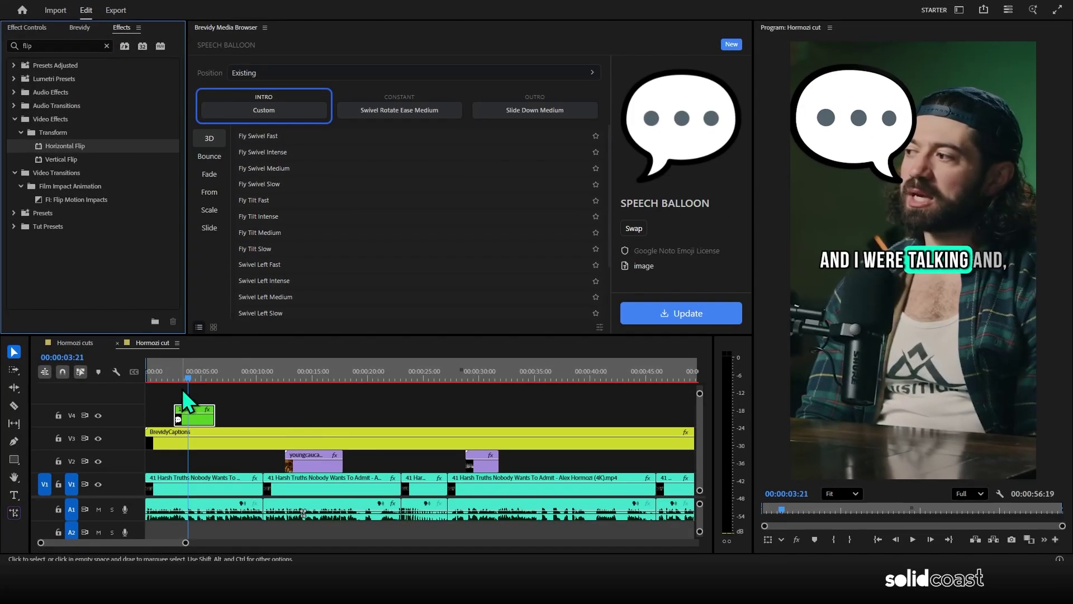
# - Play back the flipped speech balloon from before it appears
pyautogui.click(225, 469)
pyautogui.click(169, 374)
pyautogui.press('space')
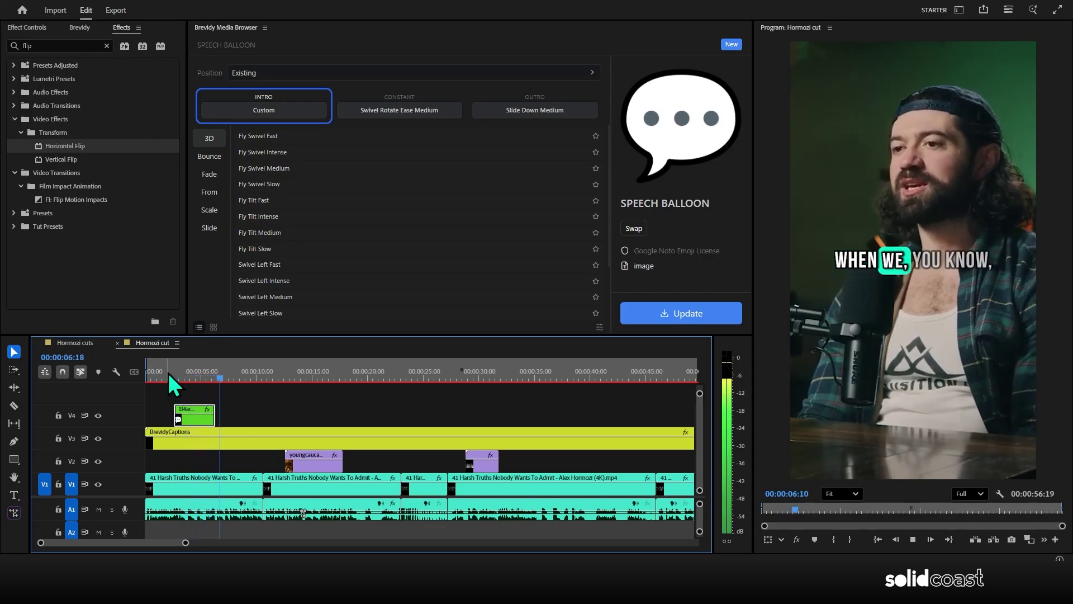
pyautogui.press('space')
# - Add both purple V2 clips to the selection and set their intro to Fade Down Slow
pyautogui.moveTo(226, 378); pyautogui.dragTo(361, 419)
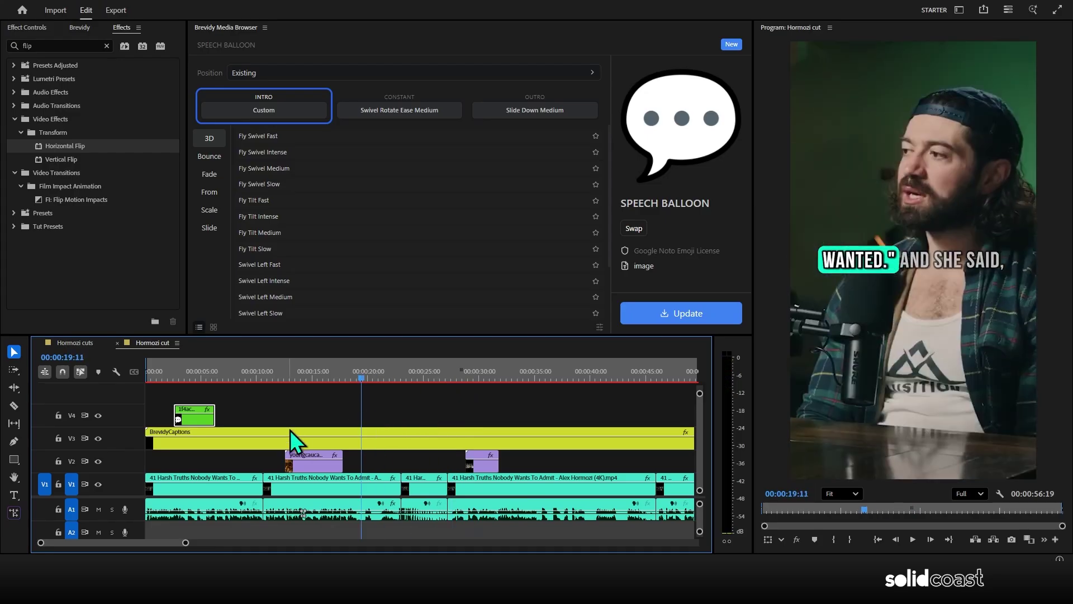
pyautogui.keyDown('shift'); pyautogui.click(311, 463); pyautogui.keyUp('shift')
pyautogui.keyDown('shift'); pyautogui.click(478, 465); pyautogui.keyUp('shift')
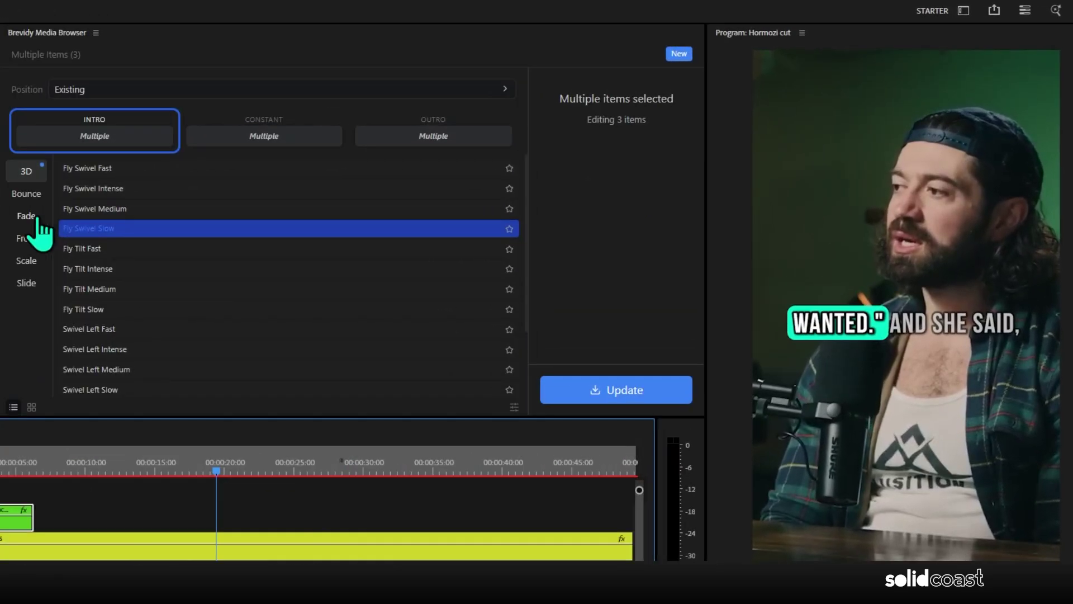
pyautogui.click(33, 218)
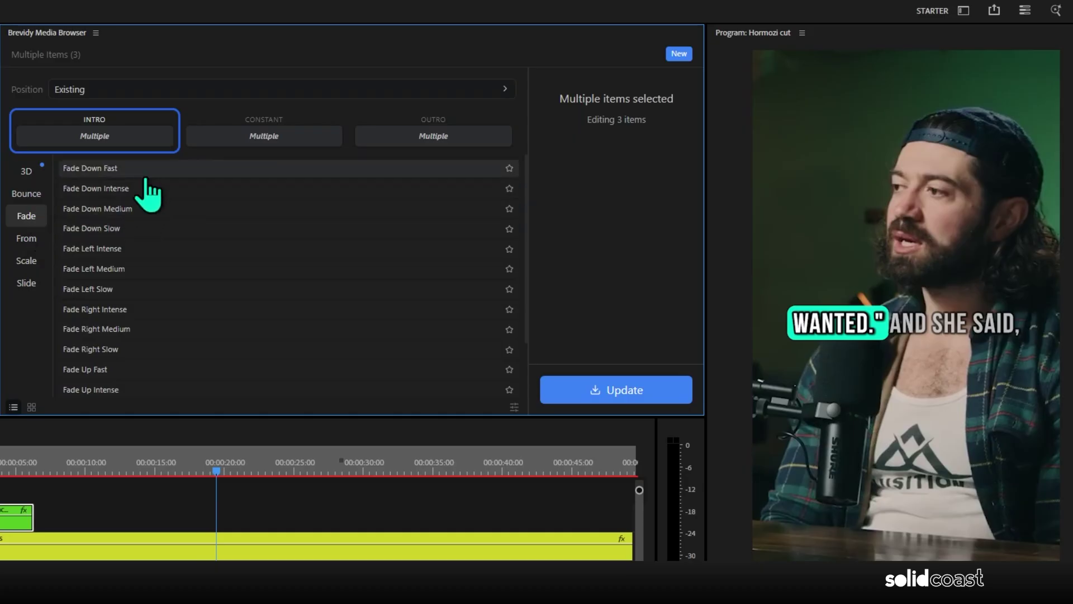
pyautogui.click(155, 228)
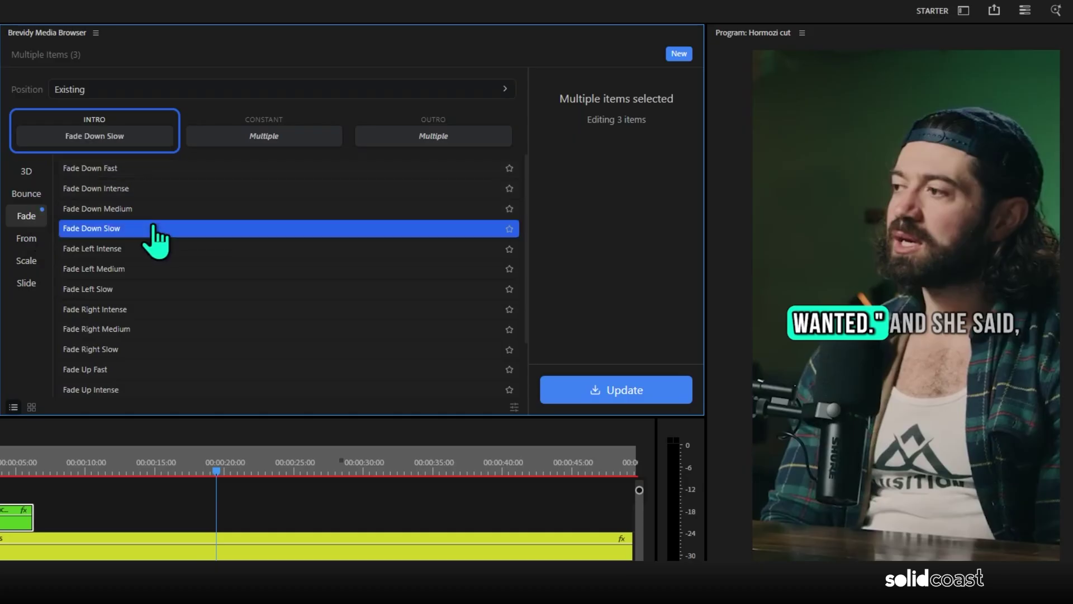
# - Set the outro to Slide Right Slow and apply the animations to all three items
pyautogui.click(413, 139)
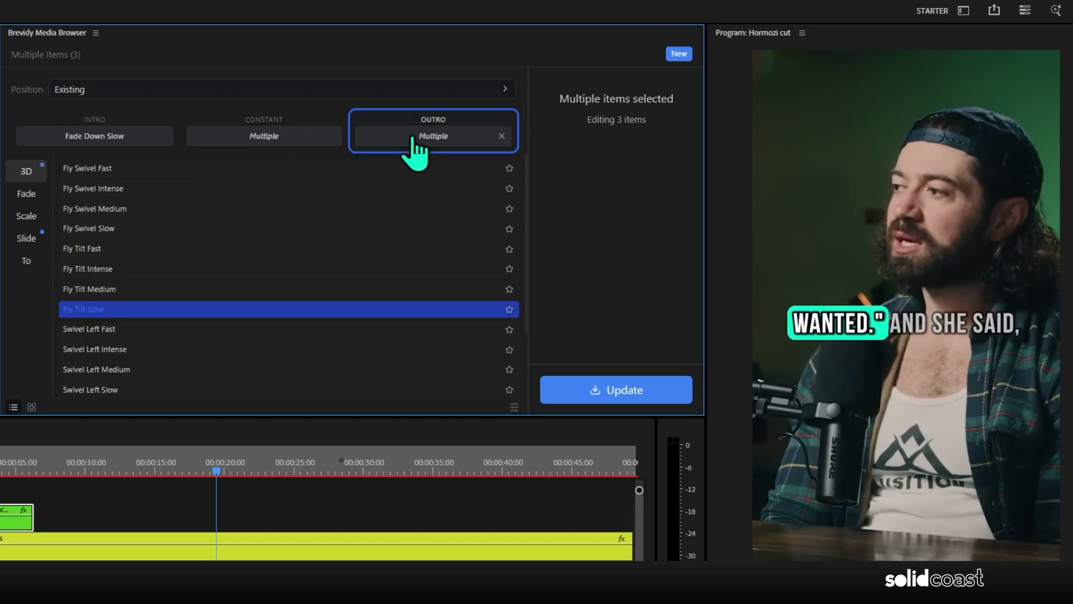
pyautogui.click(34, 238)
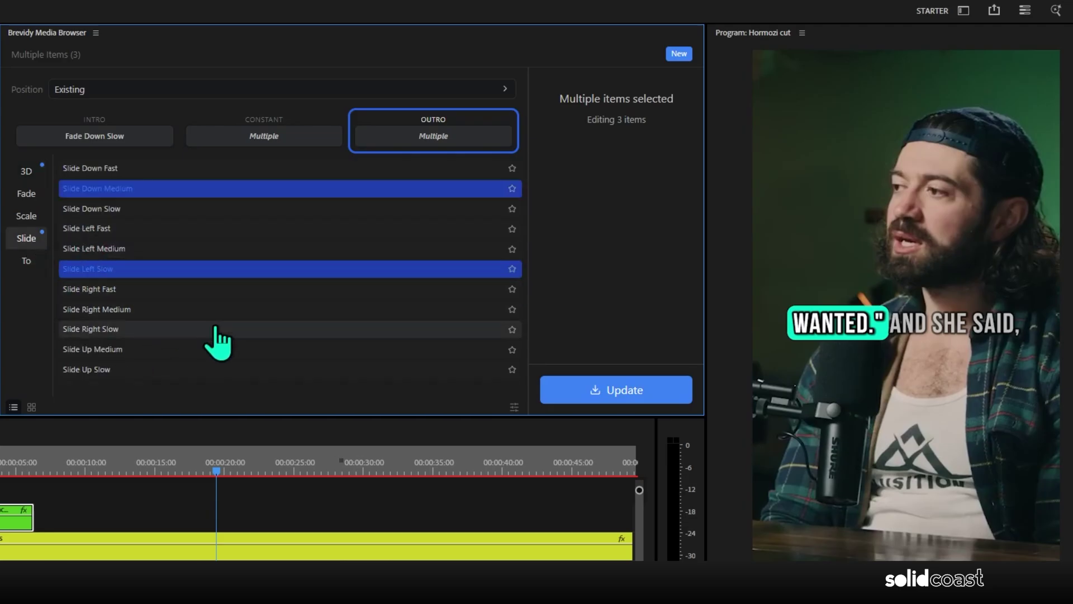
pyautogui.click(278, 329)
pyautogui.click(609, 391)
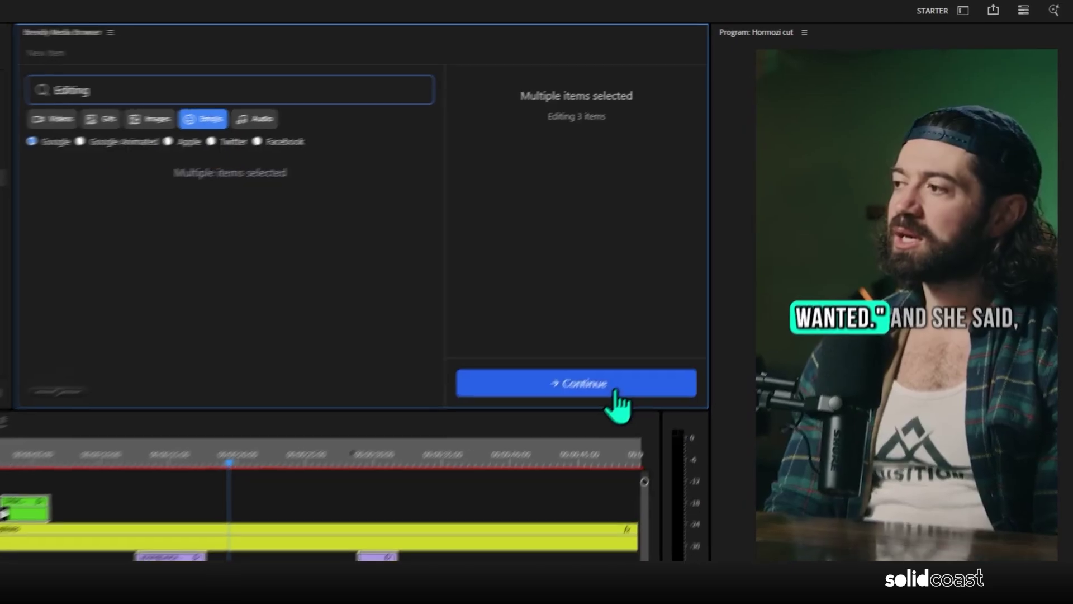
# - Continue after the import, jump to 12 s and 29 s, and stop at 00:00:32:14
pyautogui.click(611, 392)
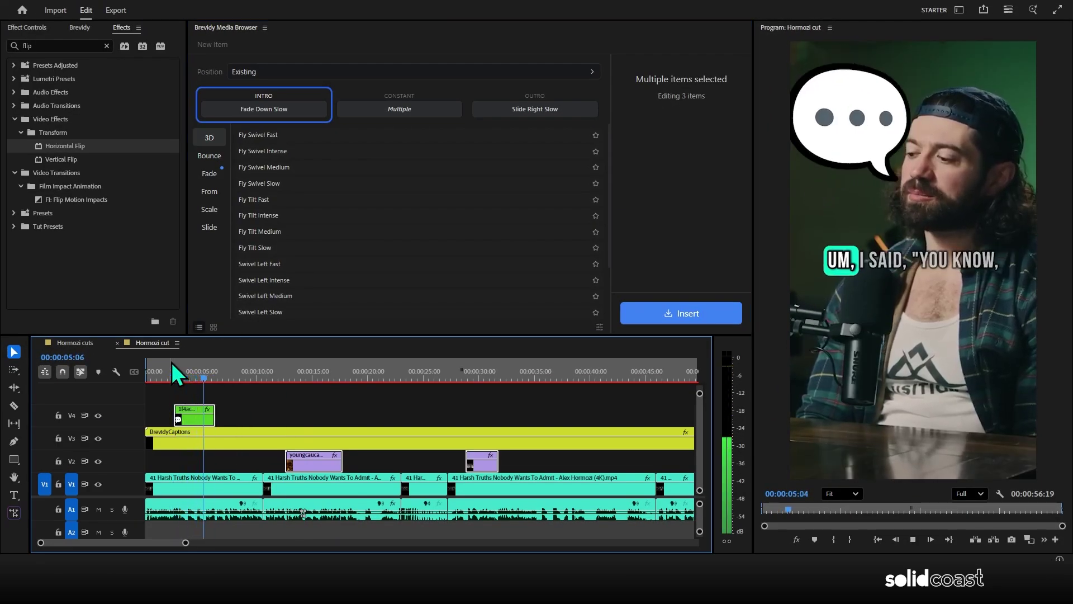
pyautogui.click(280, 377)
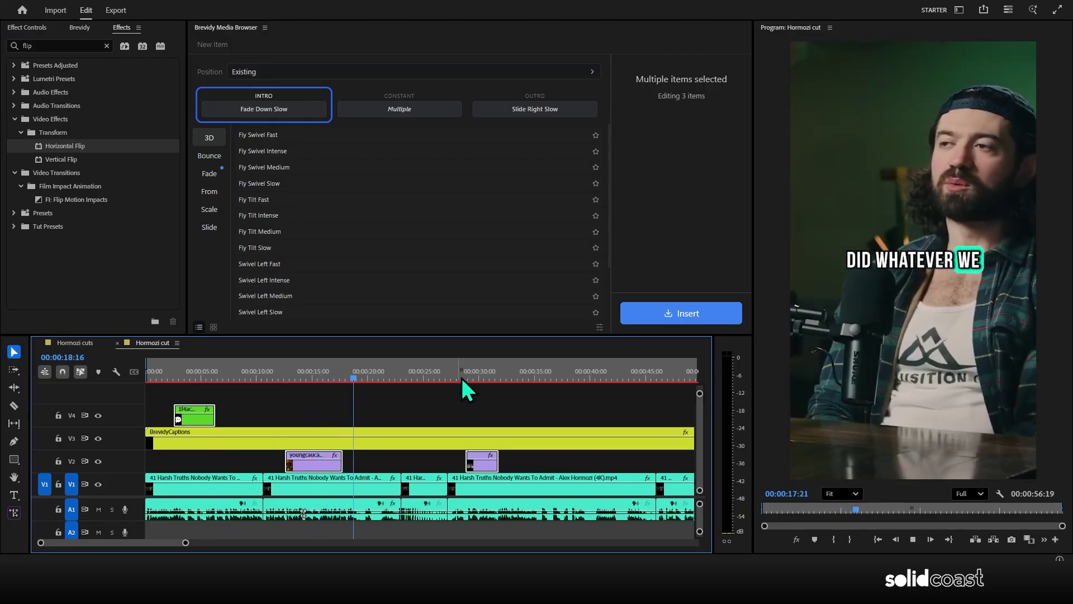
pyautogui.click(461, 377)
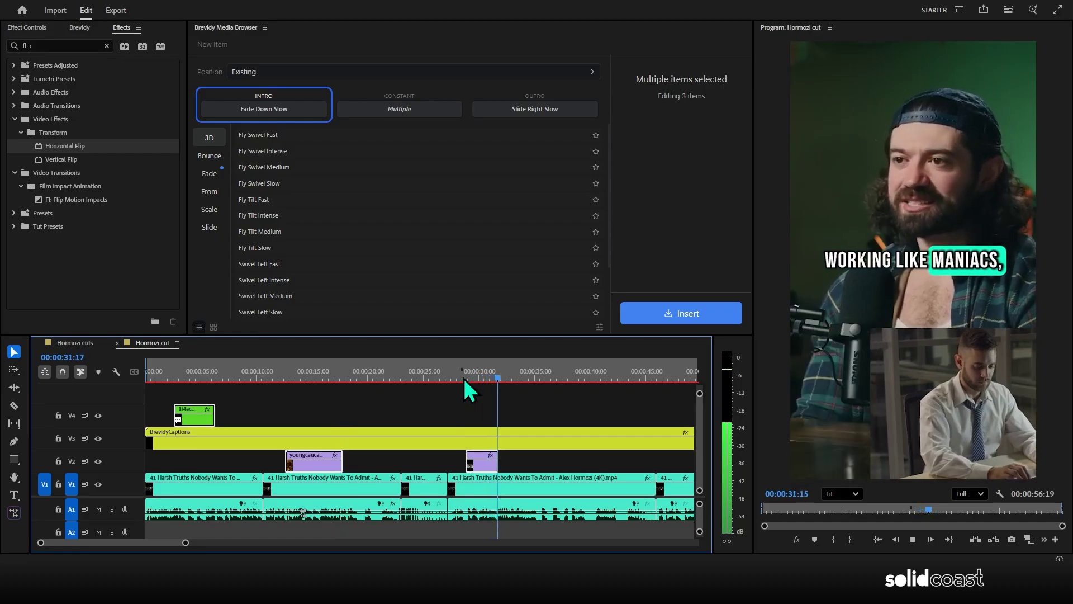
pyautogui.press('space')
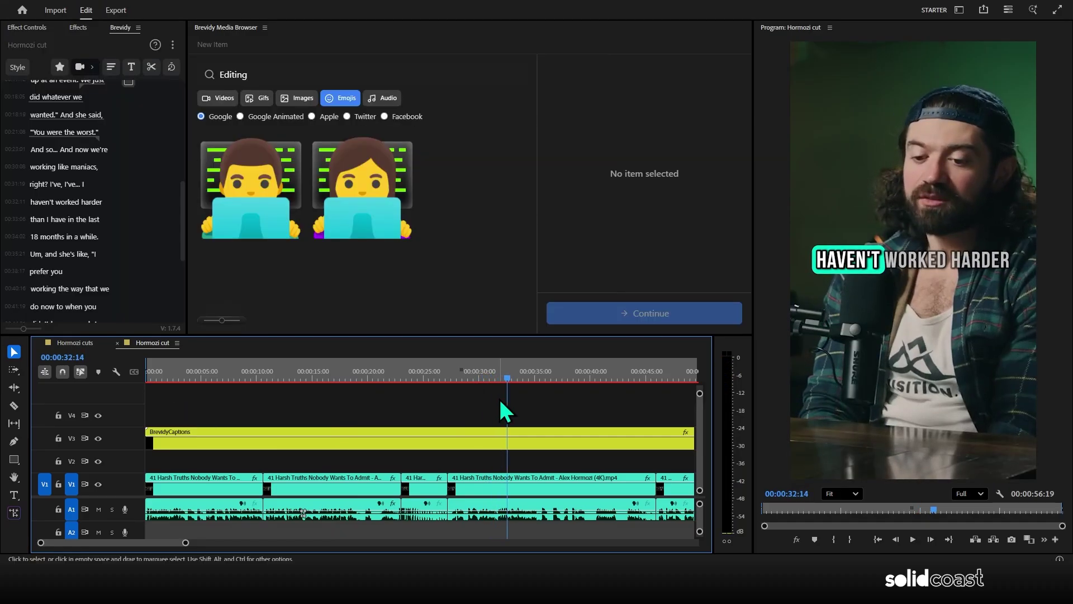
# - Widen the Brevidy transcript and set AI-suggested emojis to appear below the captions
pyautogui.moveTo(187, 159); pyautogui.dragTo(233, 166)
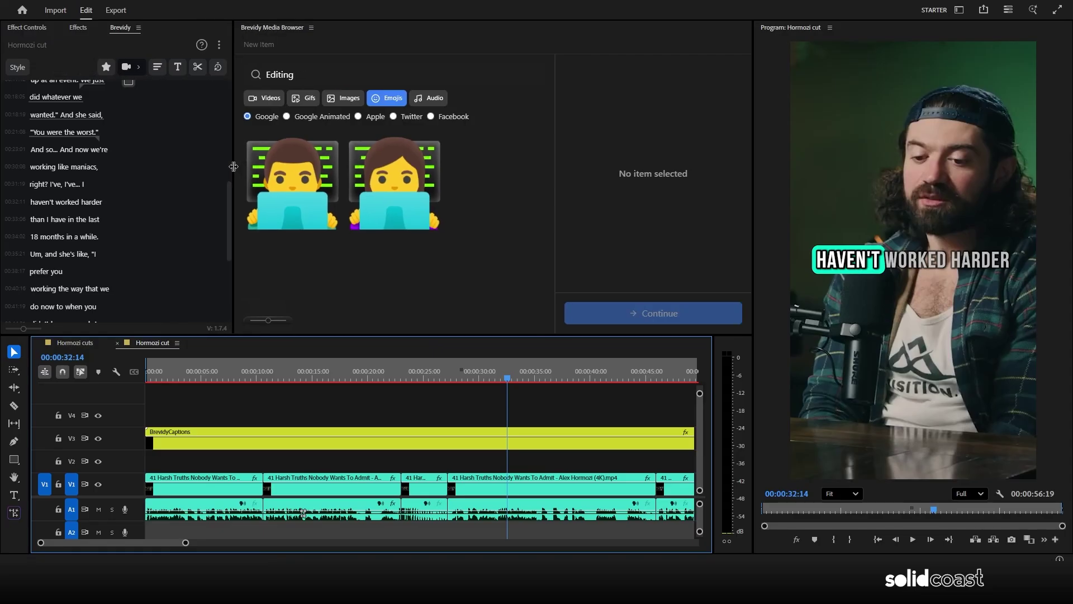
pyautogui.click(141, 68)
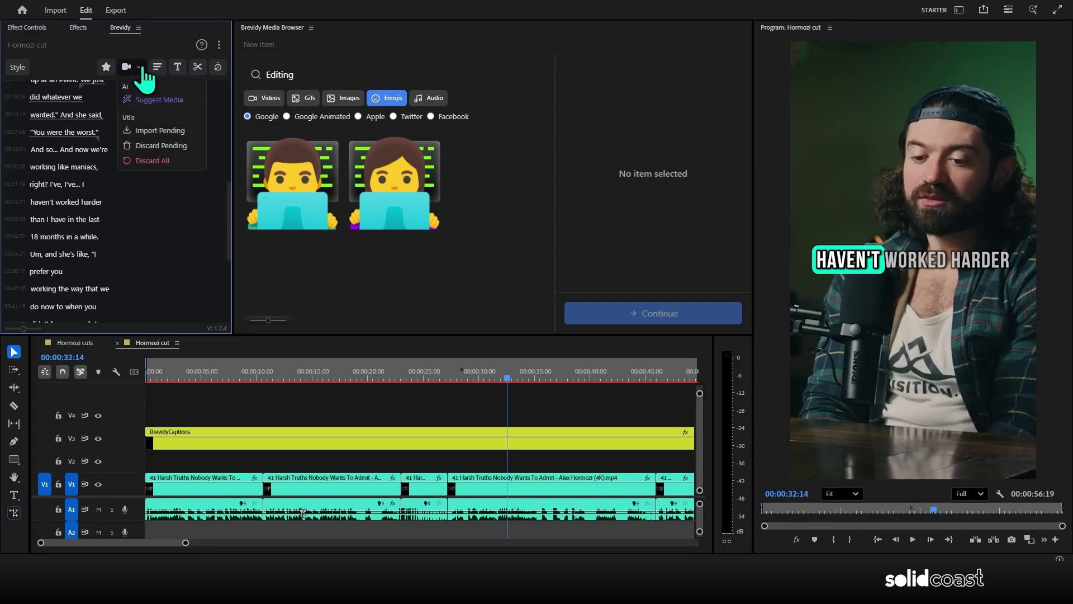
pyautogui.click(162, 100)
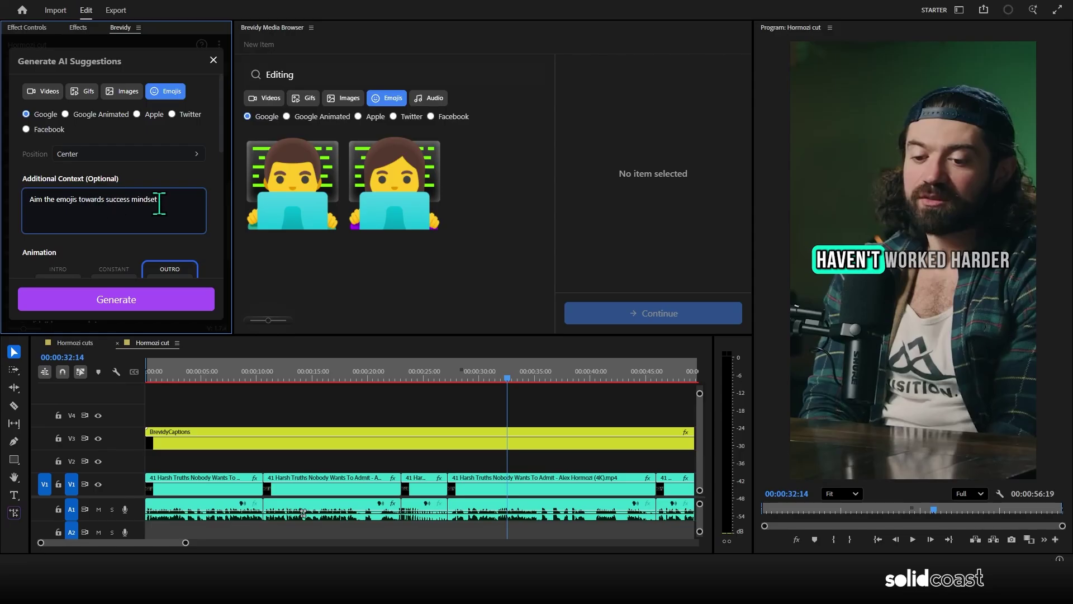
pyautogui.click(128, 154)
pyautogui.click(129, 196)
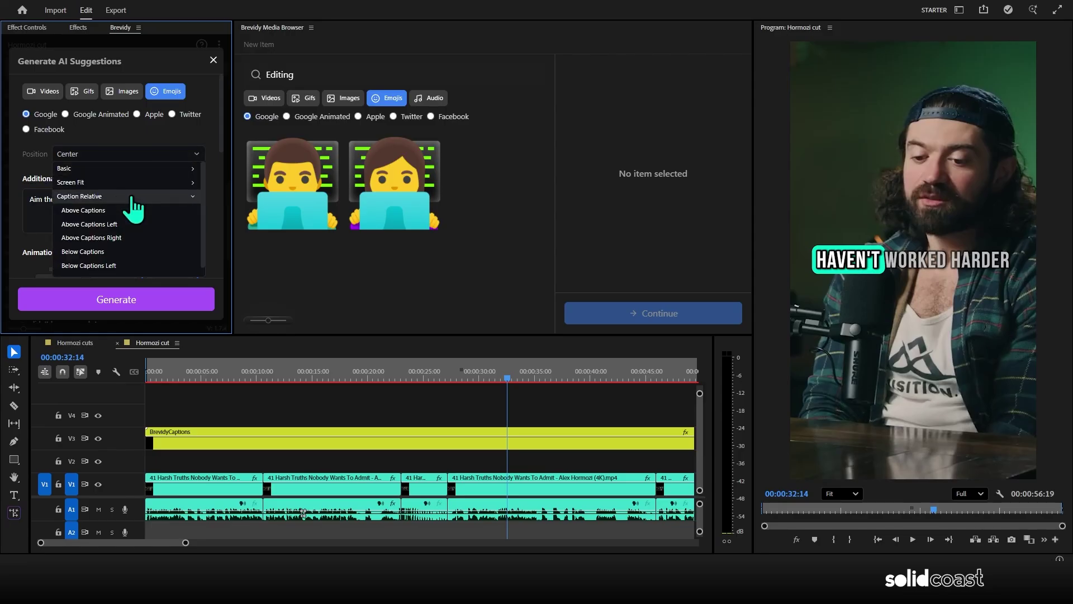
pyautogui.click(130, 252)
# - Choose the 3D Fly Swivel intro animation for the suggestions
pyautogui.moveTo(220, 134); pyautogui.dragTo(229, 184)
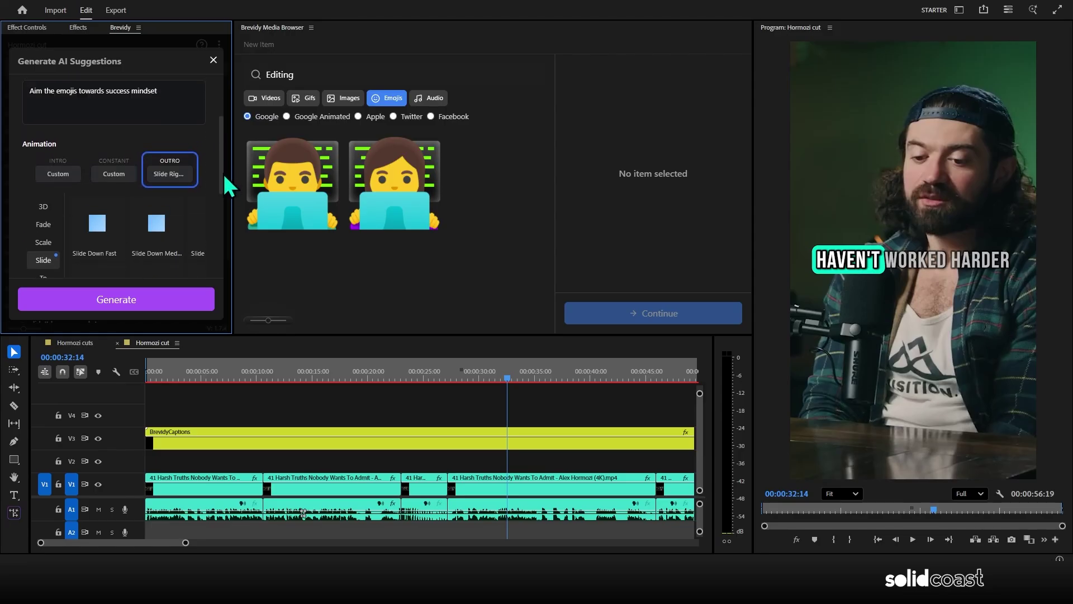
pyautogui.scroll(-3, 223, 178)
pyautogui.click(66, 103)
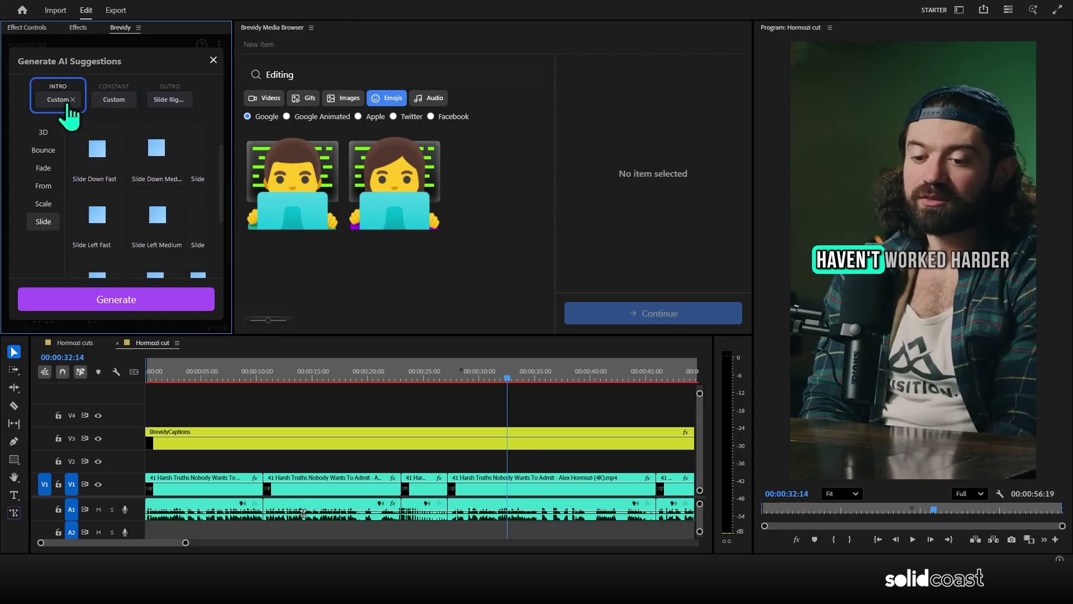
pyautogui.click(45, 150)
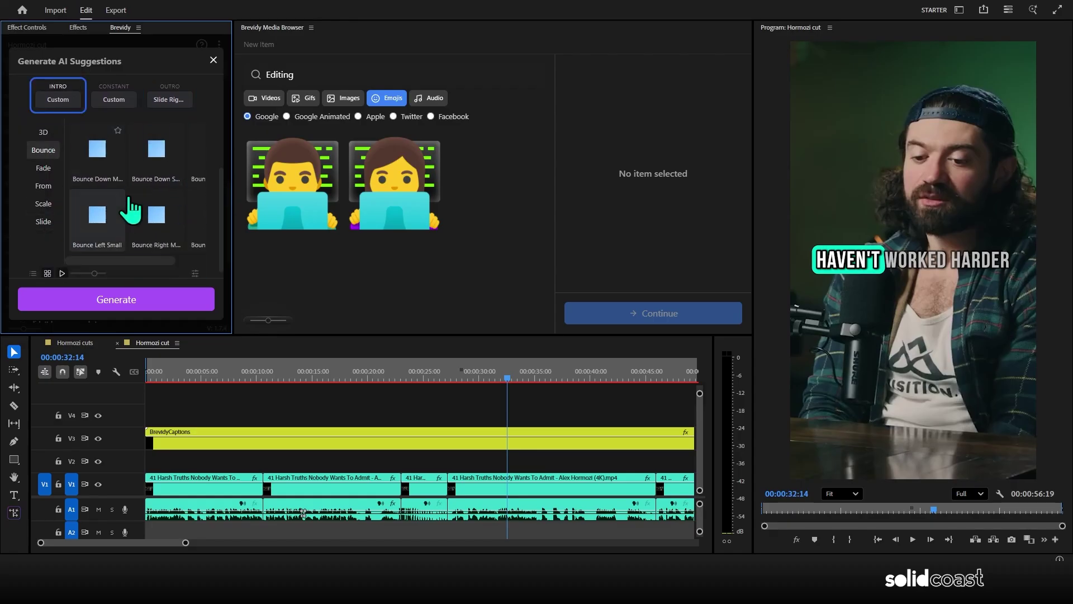
pyautogui.moveTo(139, 261); pyautogui.dragTo(169, 262)
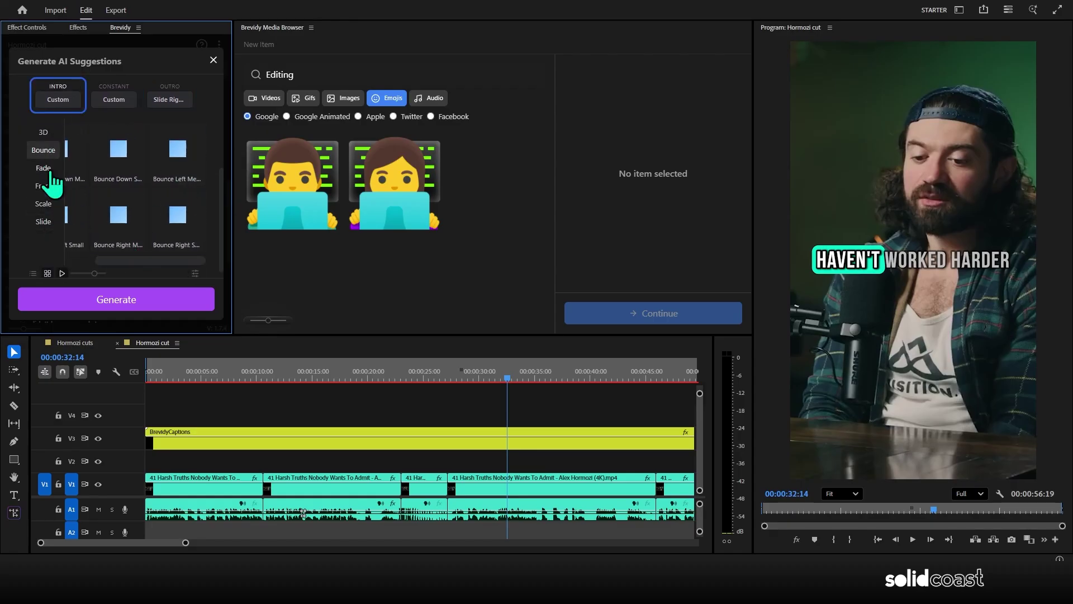
pyautogui.click(52, 151)
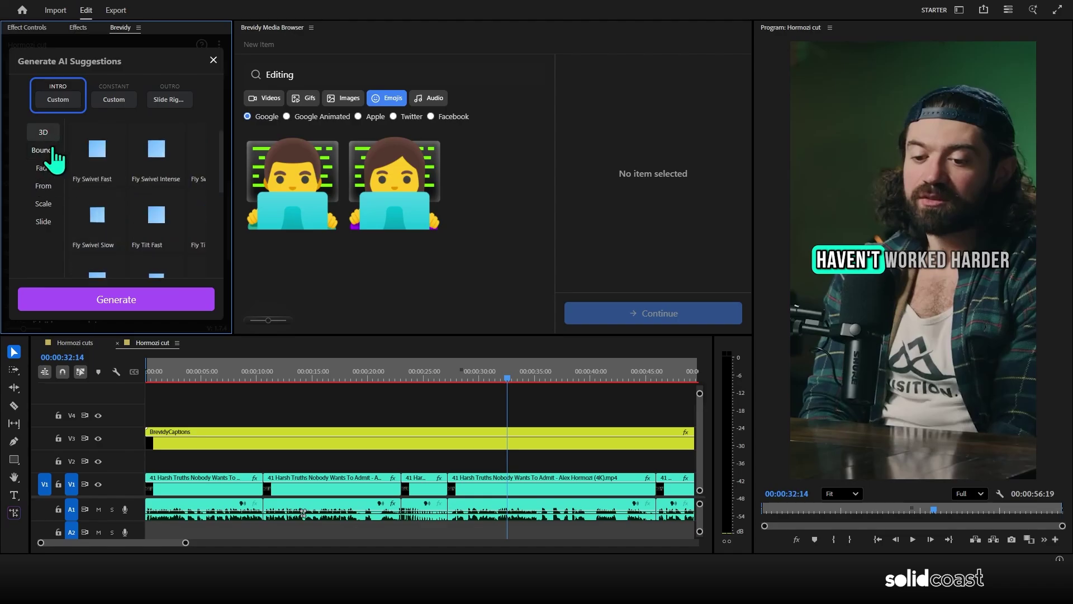
pyautogui.click(99, 217)
# - Pick Slide Down Medium as the outro and generate the AI emoji suggestions
pyautogui.click(99, 158)
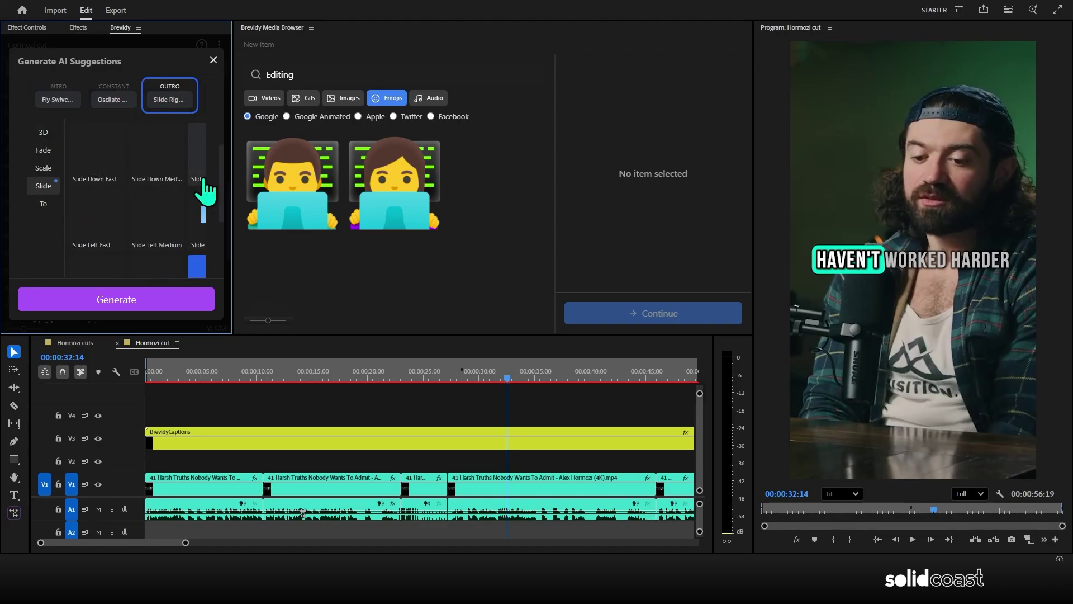
pyautogui.click(166, 161)
pyautogui.click(152, 299)
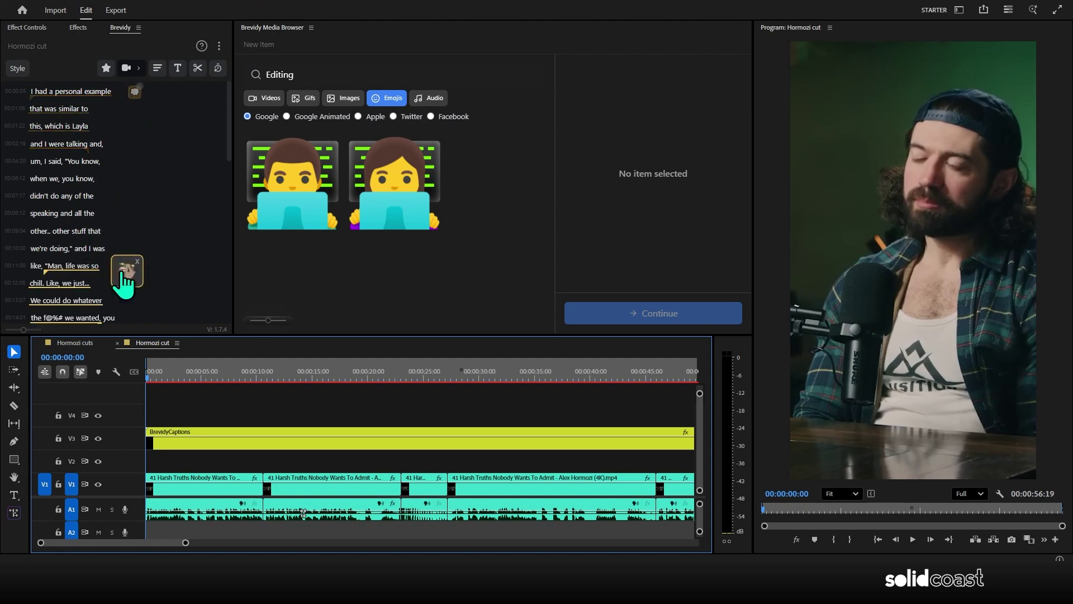
# - Scroll through the Brevidy transcript to review the AI-suggested emojis before importing them
pyautogui.scroll(-5, 225, 165)
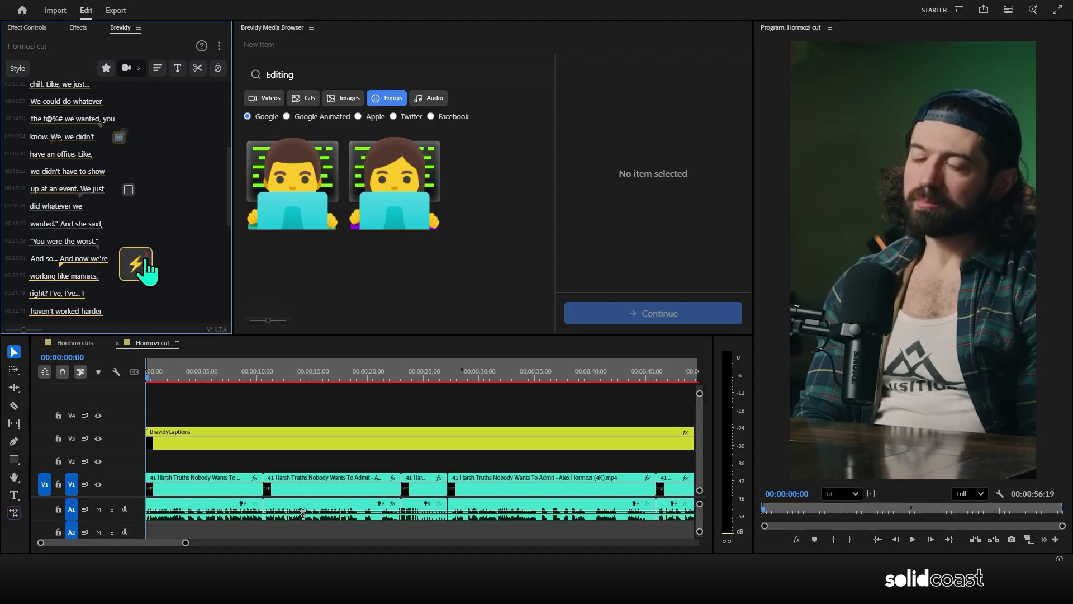
pyautogui.scroll(-3, 140, 249)
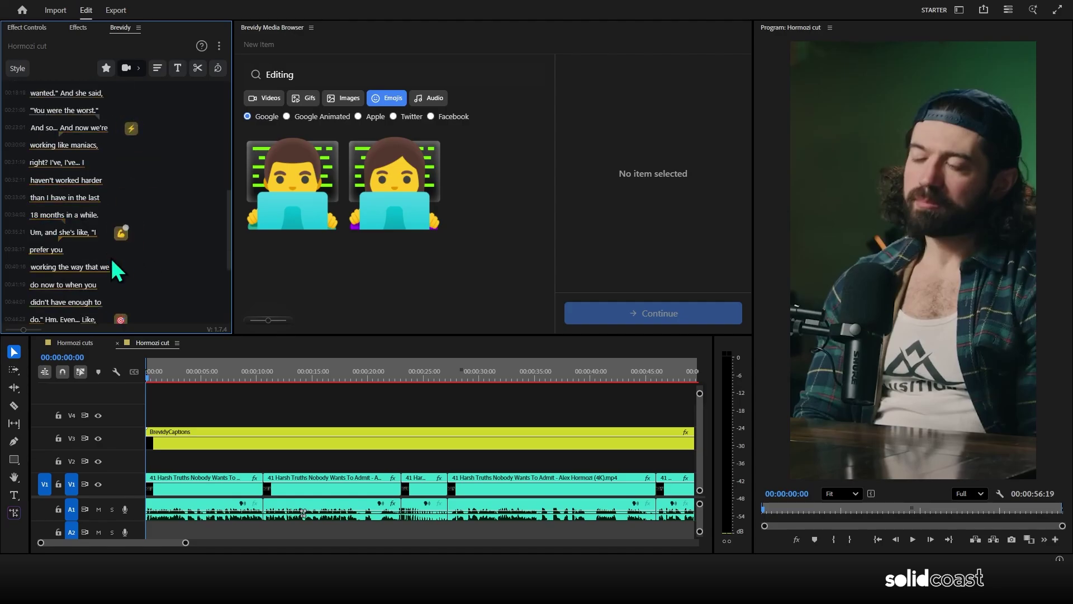
pyautogui.scroll(3, 142, 196)
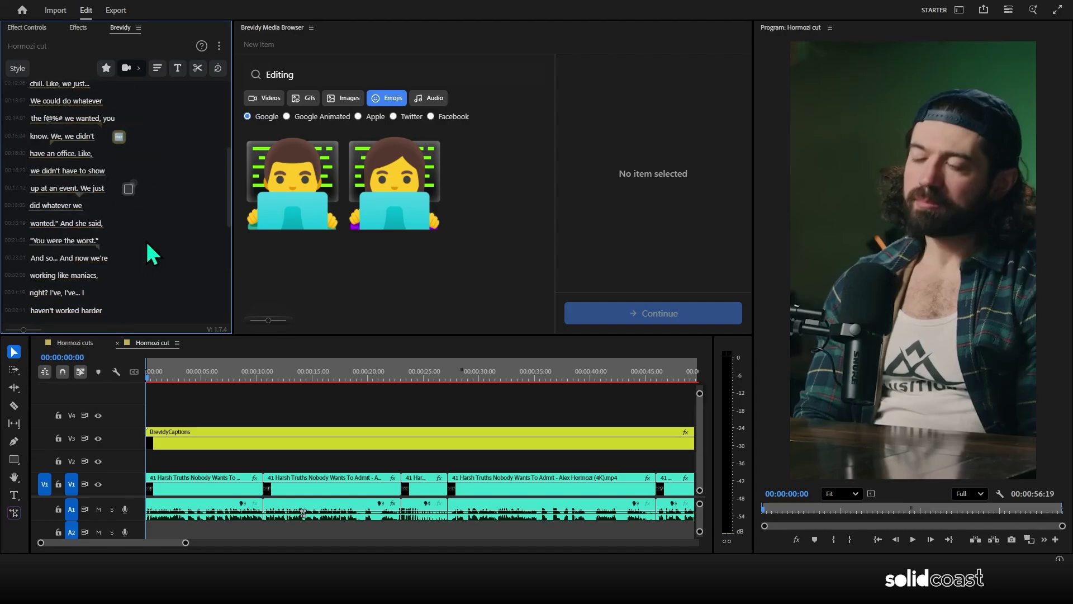
pyautogui.scroll(-6, 143, 202)
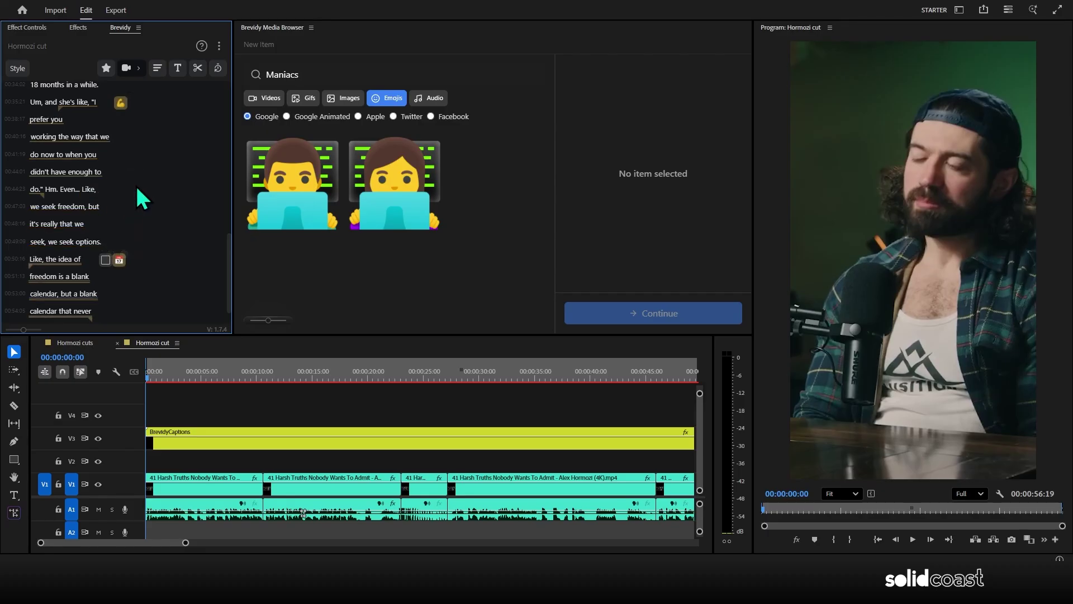
pyautogui.scroll(-1, 135, 191)
pyautogui.scroll(10, 135, 191)
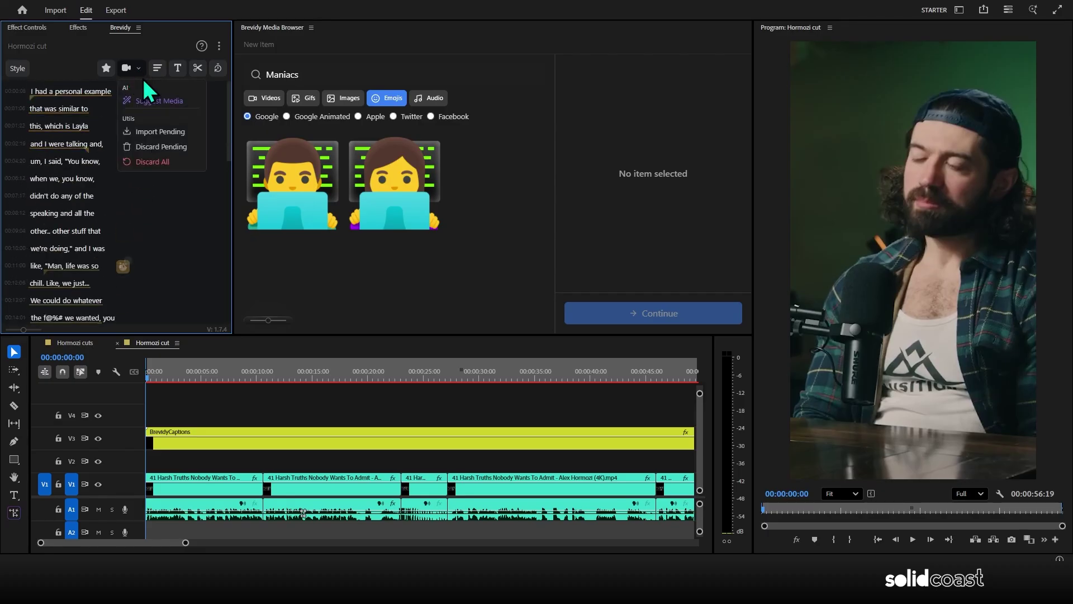
# - Import the five pending emoji clips onto V4 and play back, stopping at 00:00:10:19
pyautogui.click(180, 134)
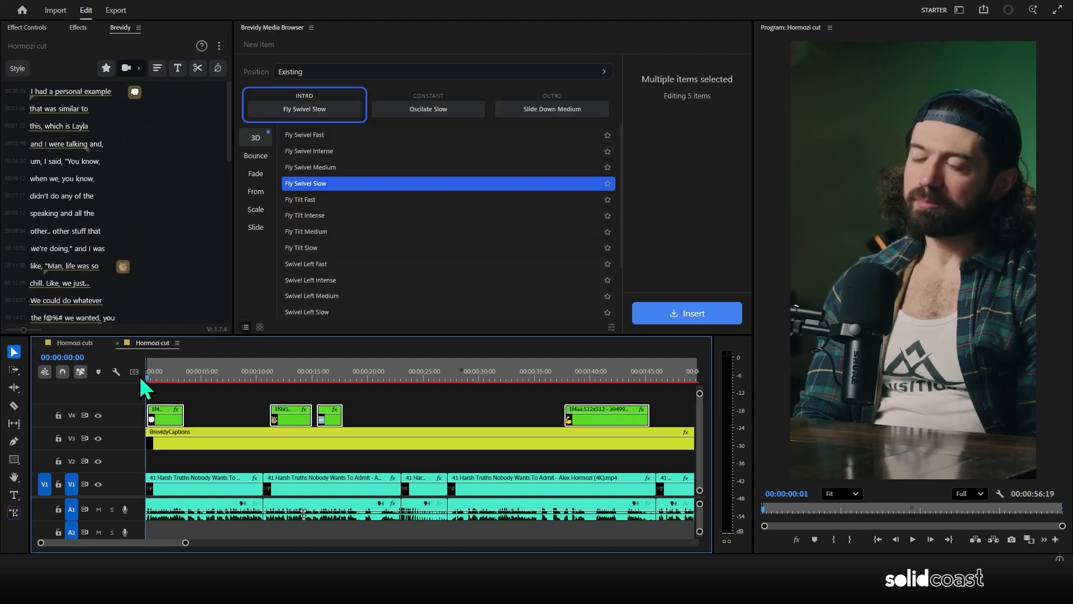
pyautogui.press('space')
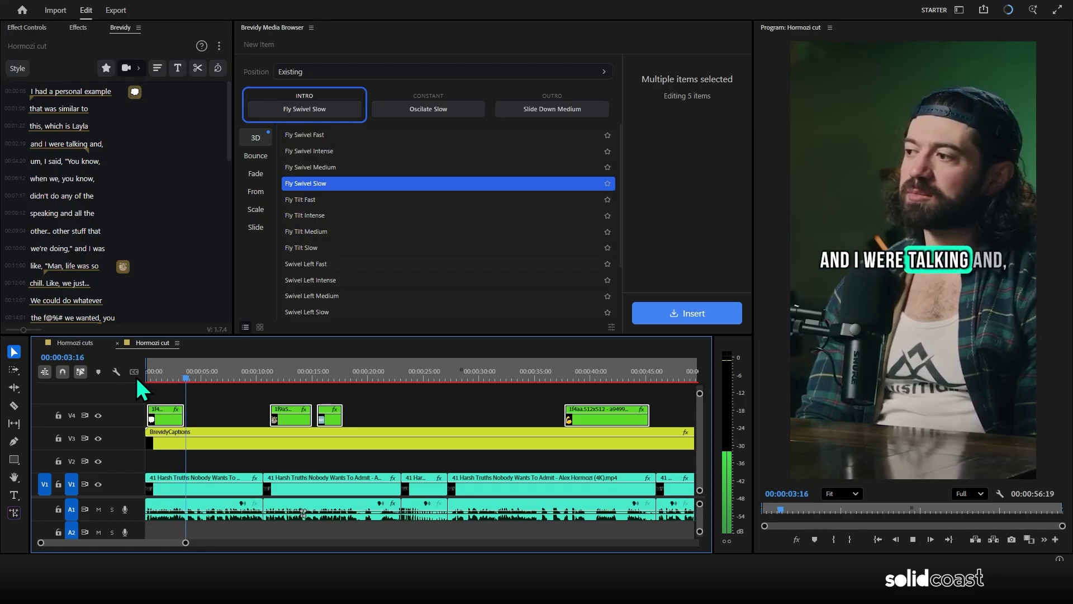
pyautogui.click(267, 377)
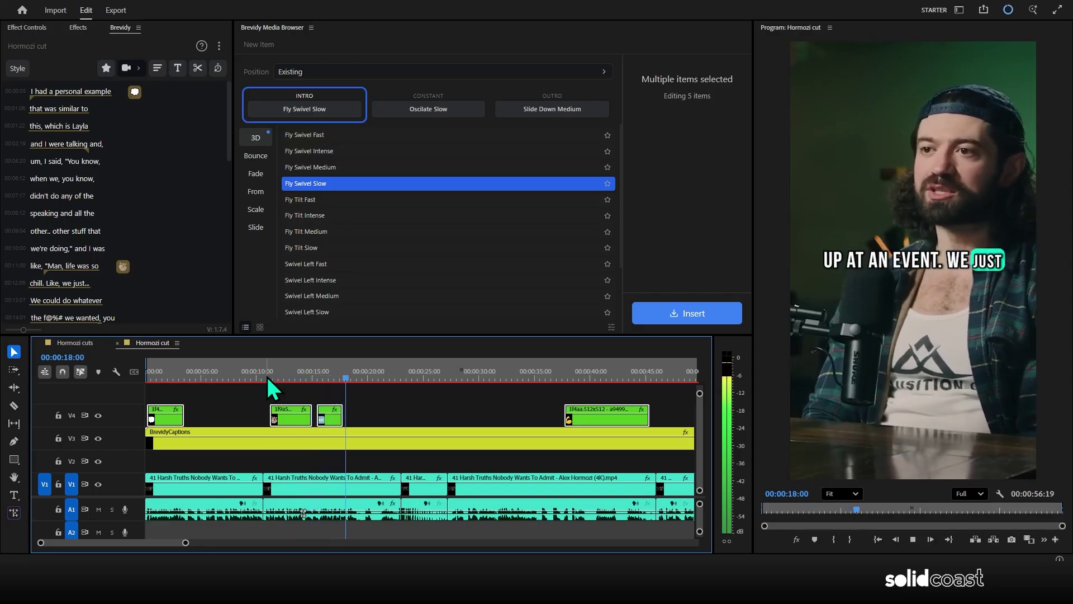
pyautogui.click(267, 377)
# - Raise the sloth clip's Position Y to 1190.4, then play from about ten seconds to check it
pyautogui.click(304, 410)
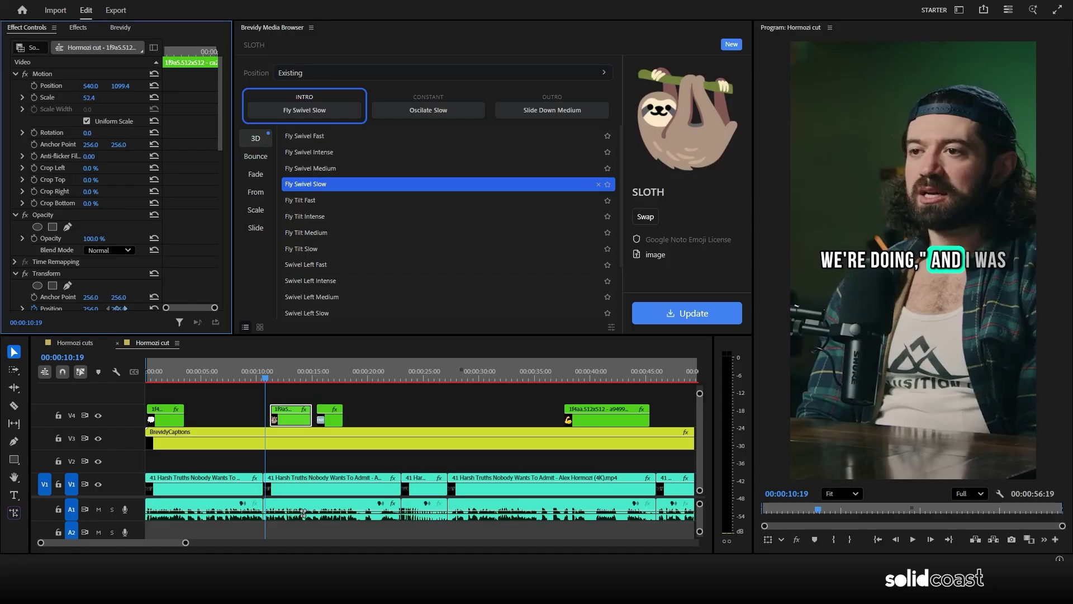
pyautogui.moveTo(284, 377); pyautogui.dragTo(298, 376)
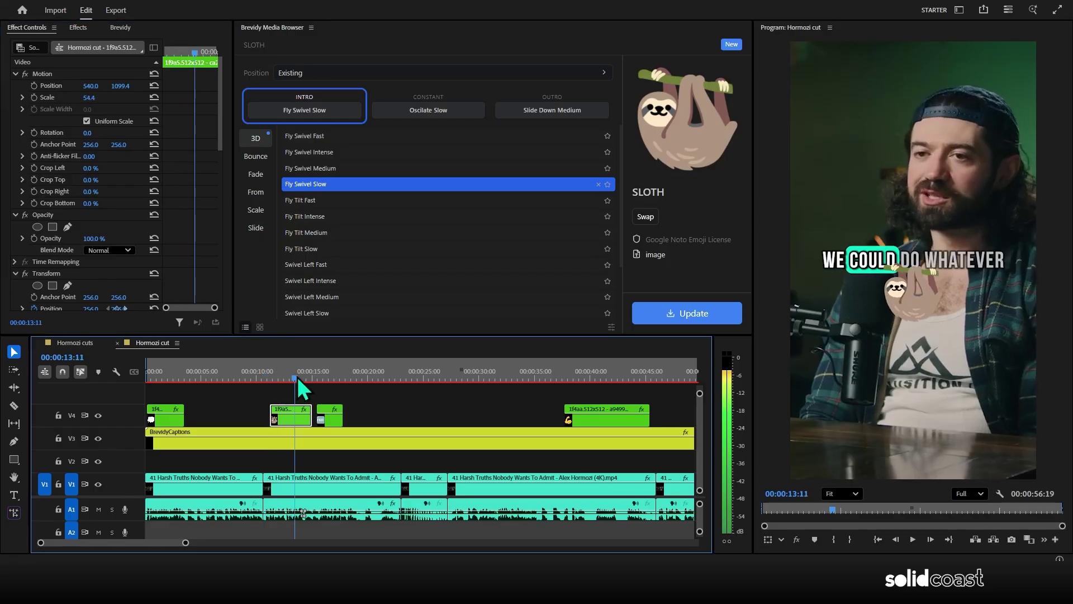
pyautogui.moveTo(124, 87); pyautogui.dragTo(141, 87)
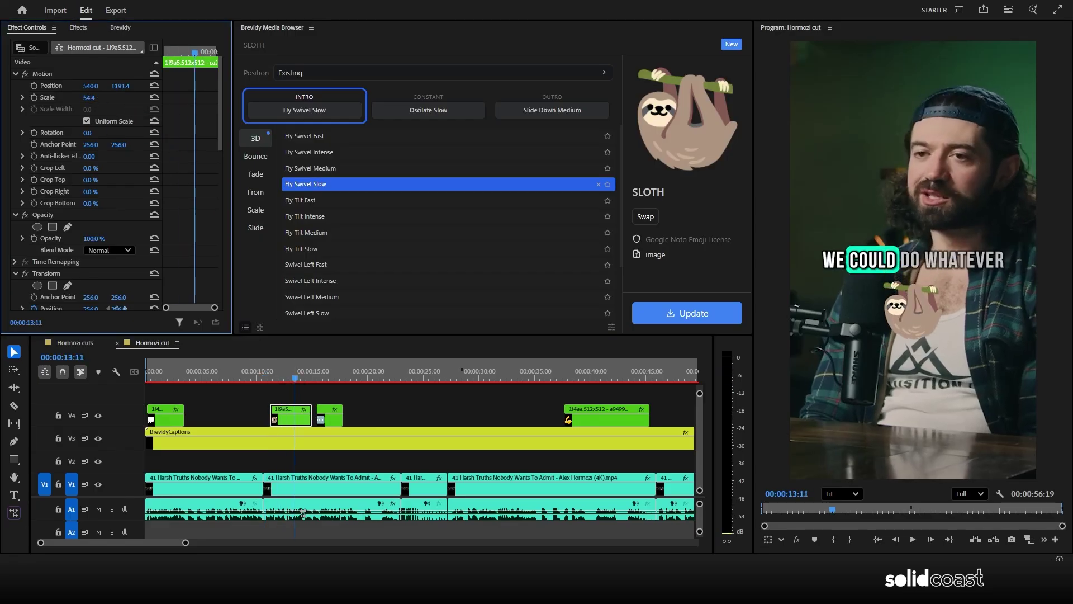
pyautogui.click(266, 377)
pyautogui.press('space')
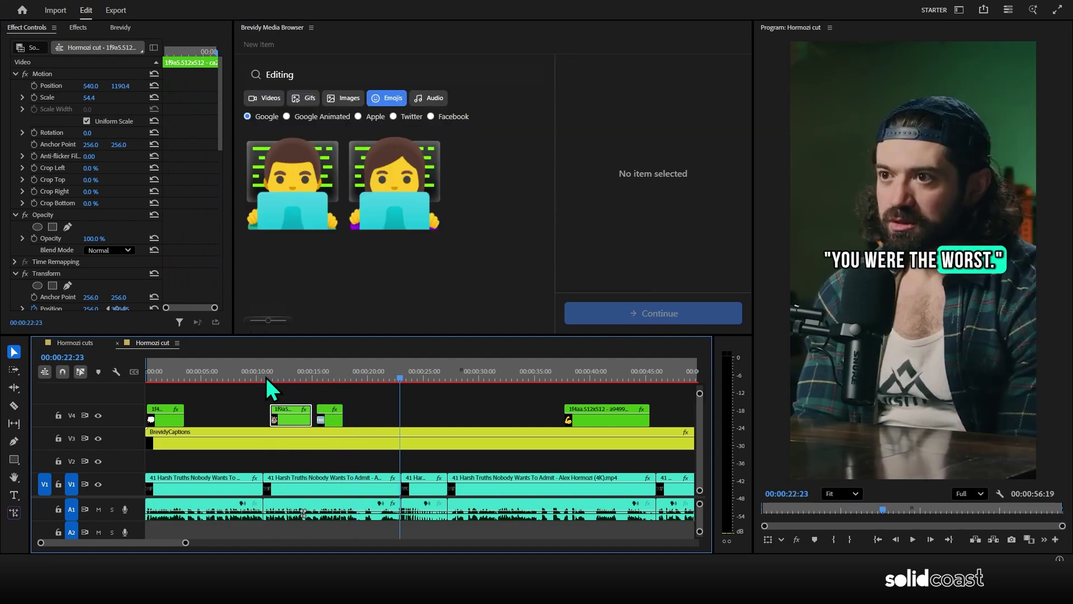
pyautogui.press('-')
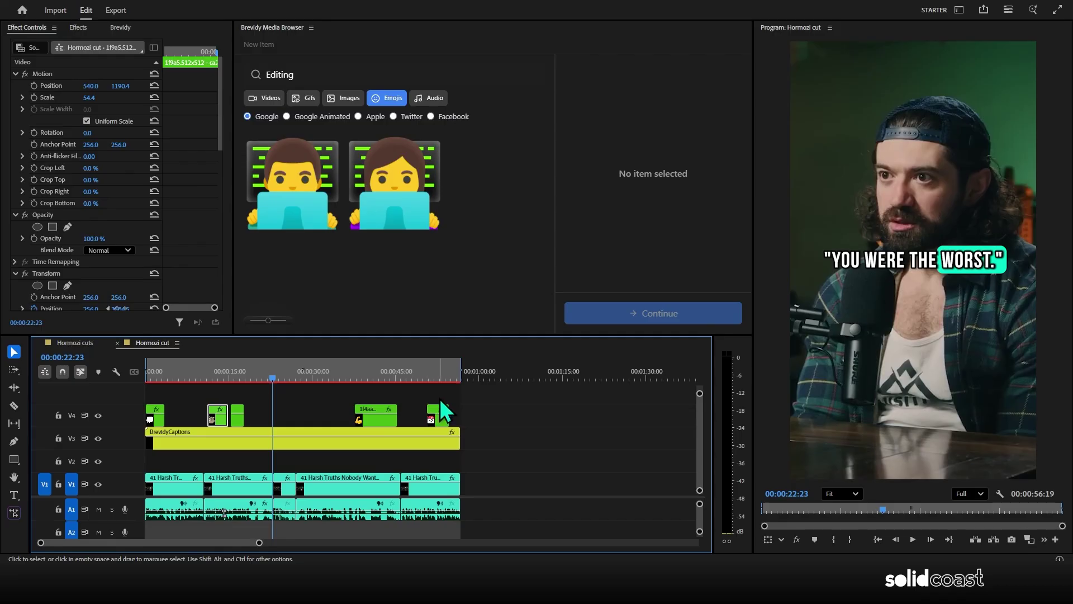
# - Replace the five V4 emojis' Oscilate Slow constant animation with 3D Swivel Rotate Ease Medium, then preview
pyautogui.moveTo(440, 398); pyautogui.dragTo(158, 416)
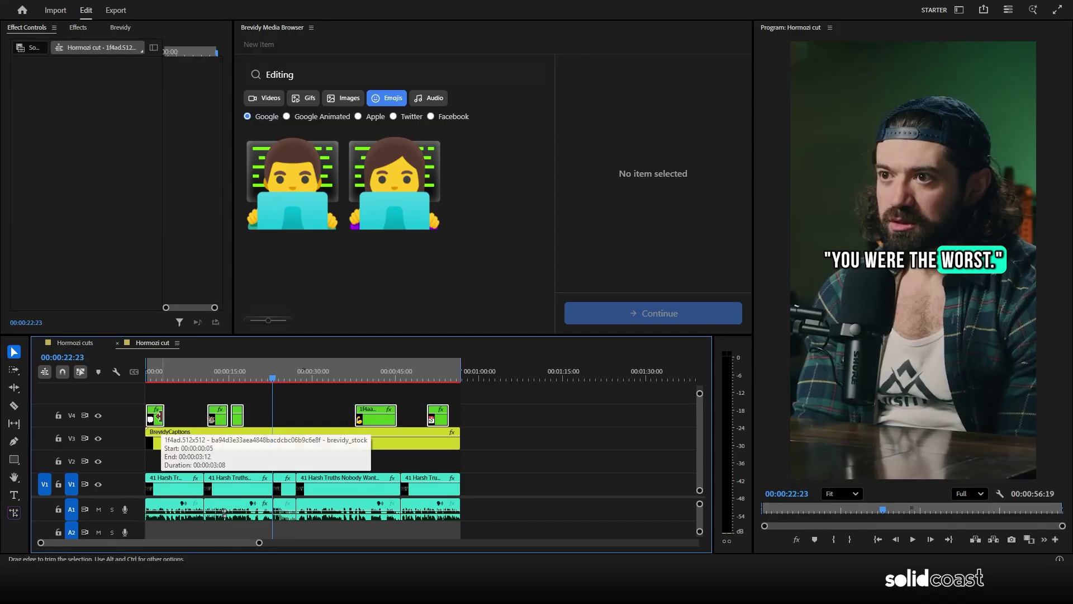
pyautogui.click(120, 28)
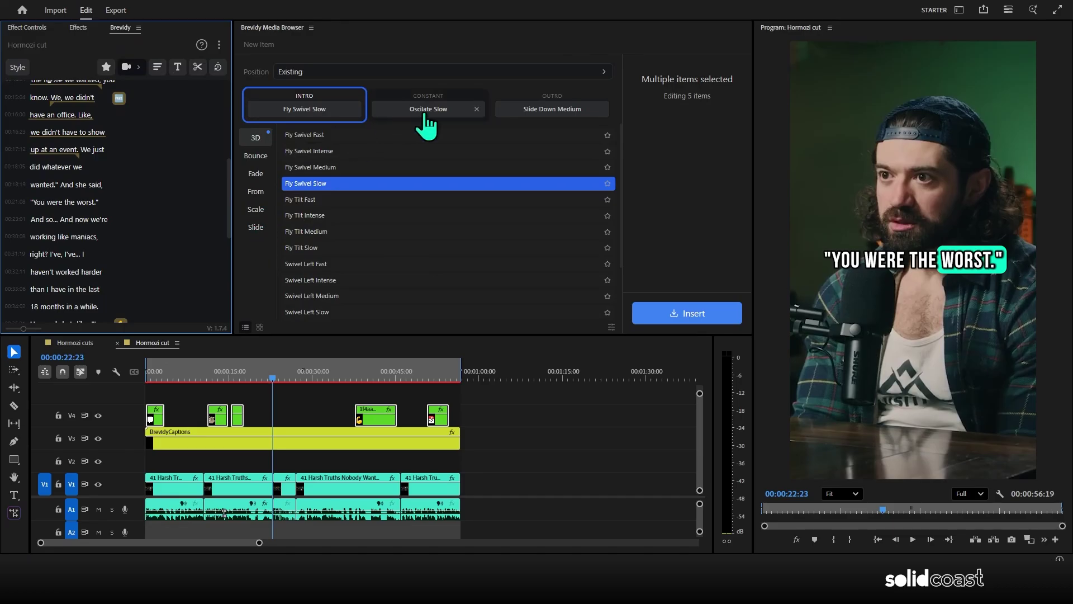
pyautogui.click(478, 108)
pyautogui.click(459, 114)
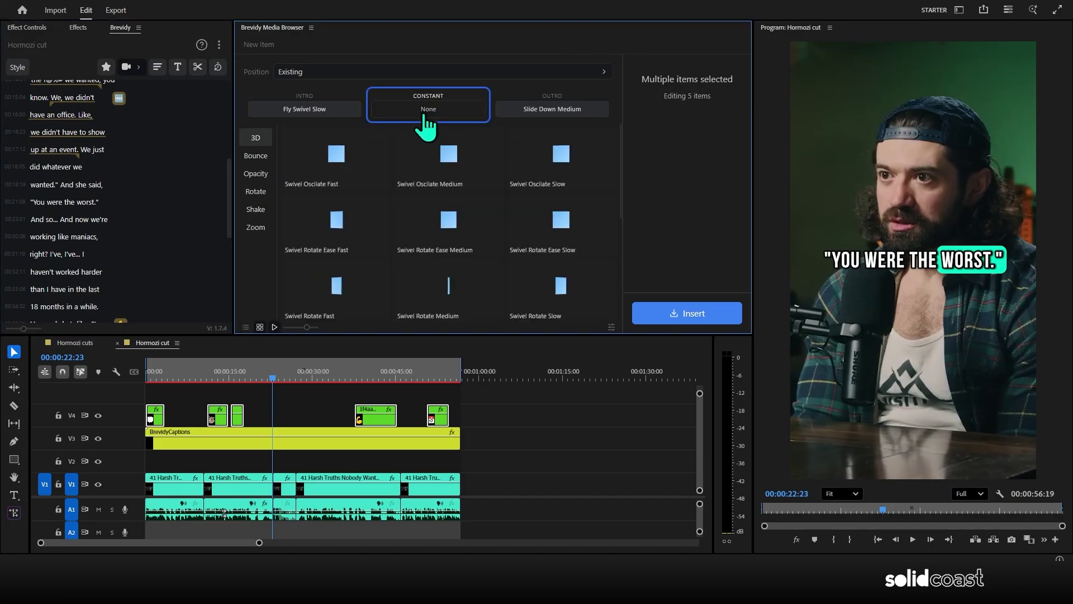
pyautogui.click(256, 192)
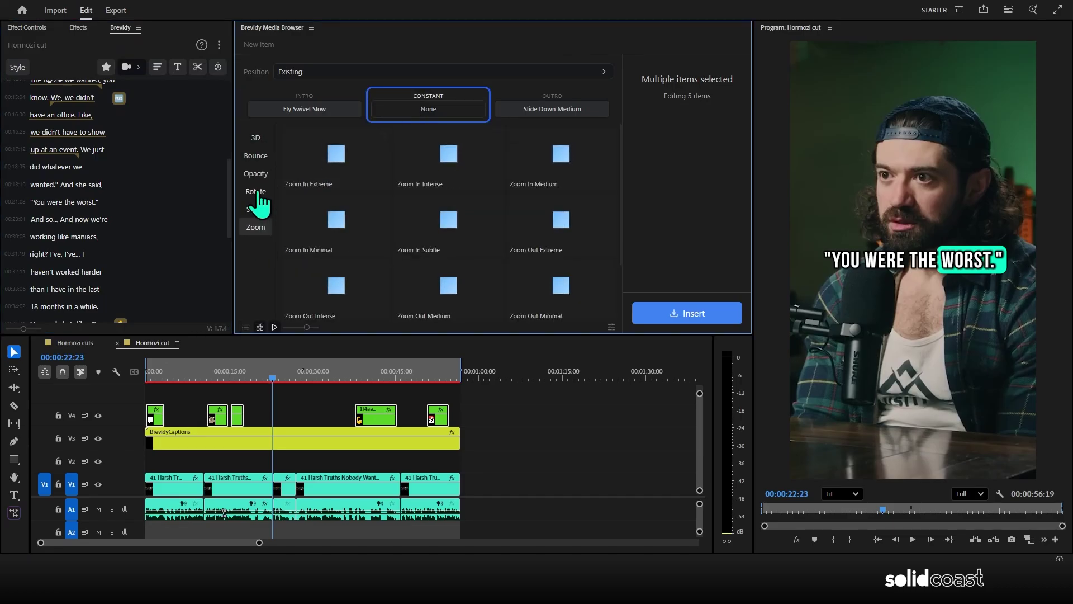
pyautogui.click(259, 140)
pyautogui.click(450, 232)
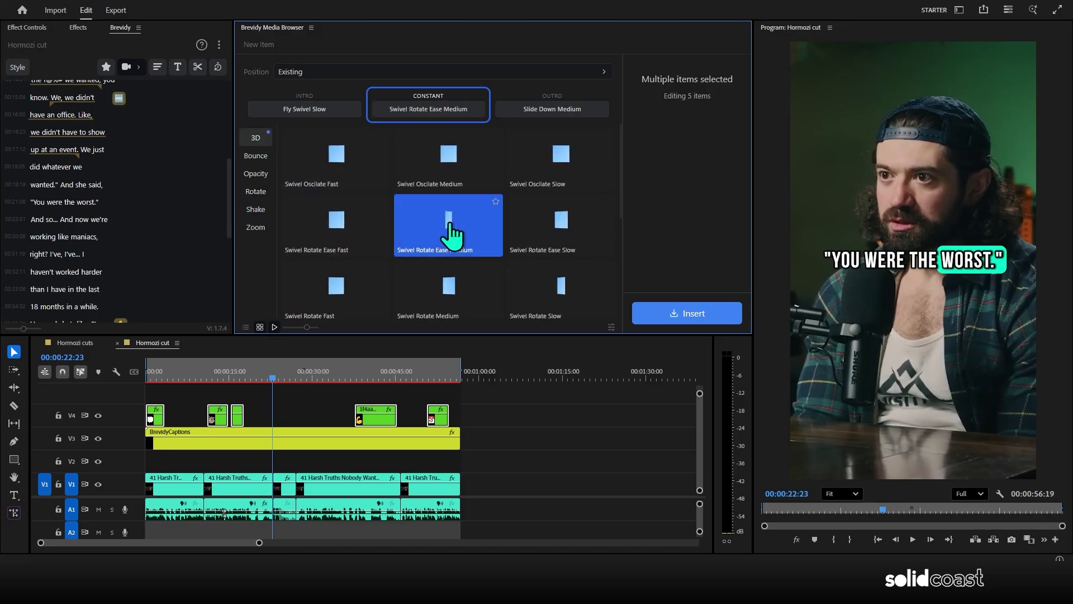
pyautogui.click(675, 316)
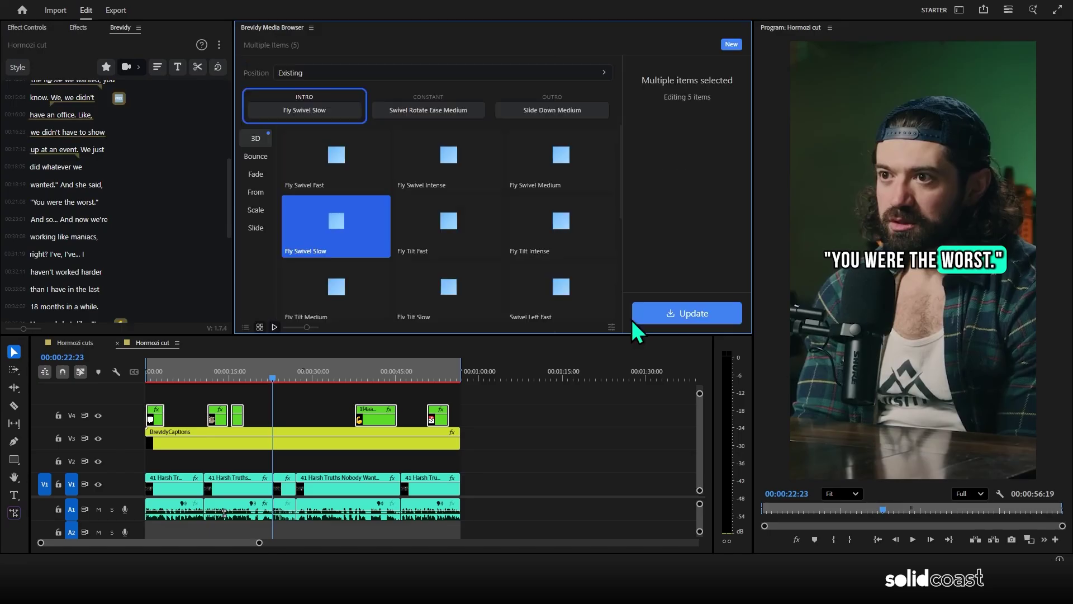
pyautogui.click(246, 327)
pyautogui.click(153, 375)
pyautogui.press('space')
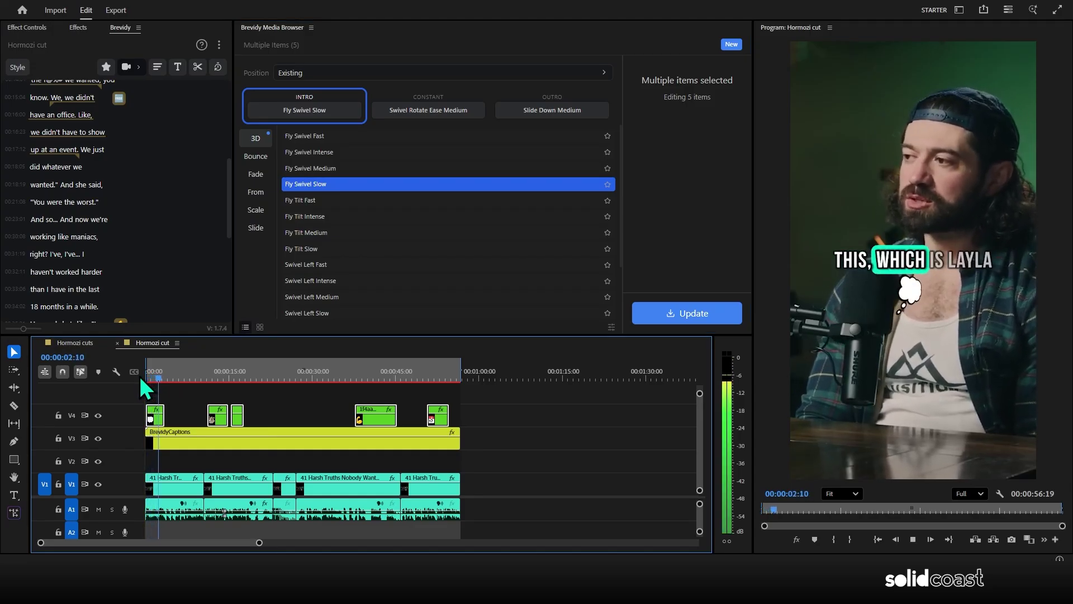
# - Browse the Editing results through the Images, GIFs and Audio tabs, ending on Openverse audio files
pyautogui.click(210, 376)
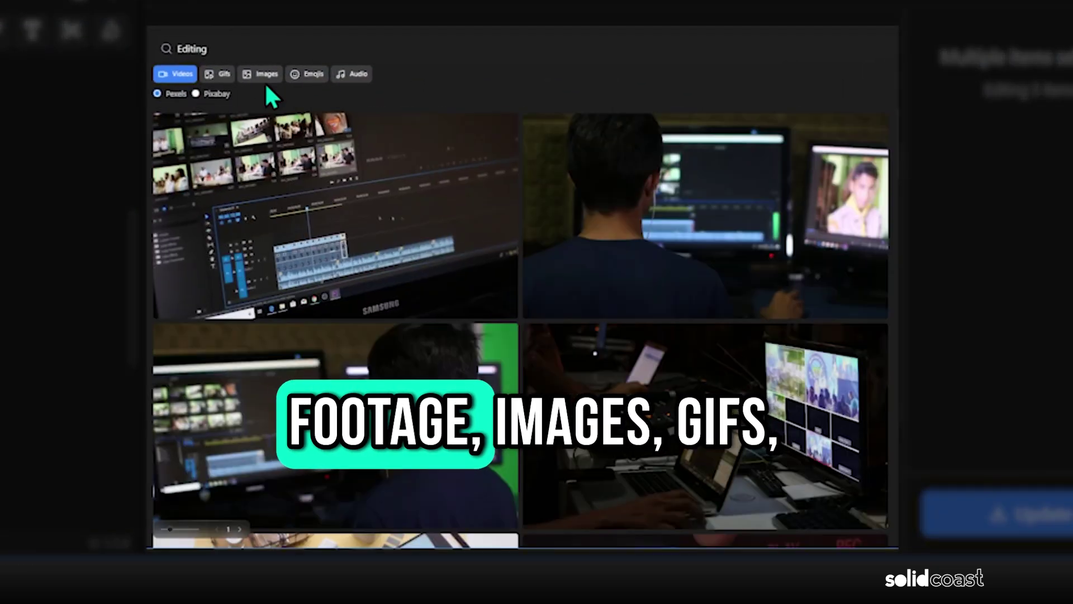
pyautogui.click(261, 74)
pyautogui.click(219, 74)
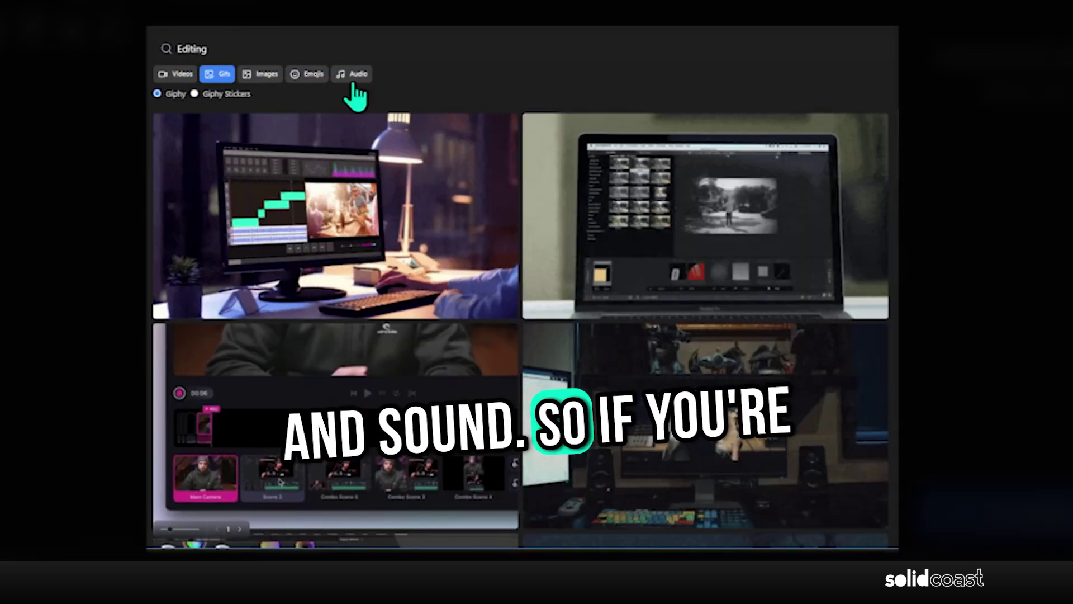
pyautogui.click(353, 76)
pyautogui.scroll(-1, 390, 210)
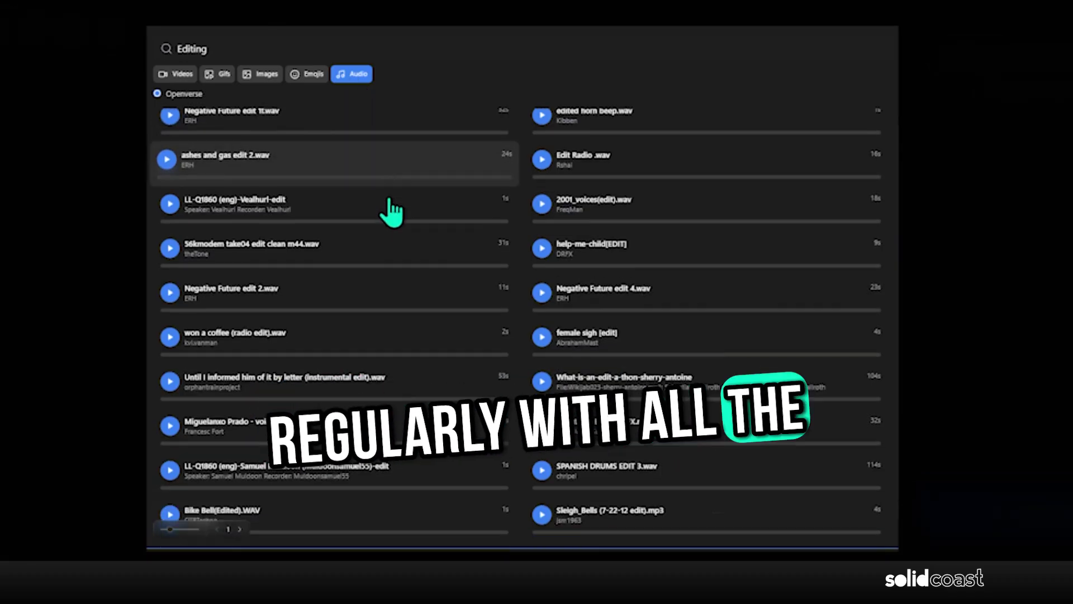
pyautogui.scroll(1, 391, 212)
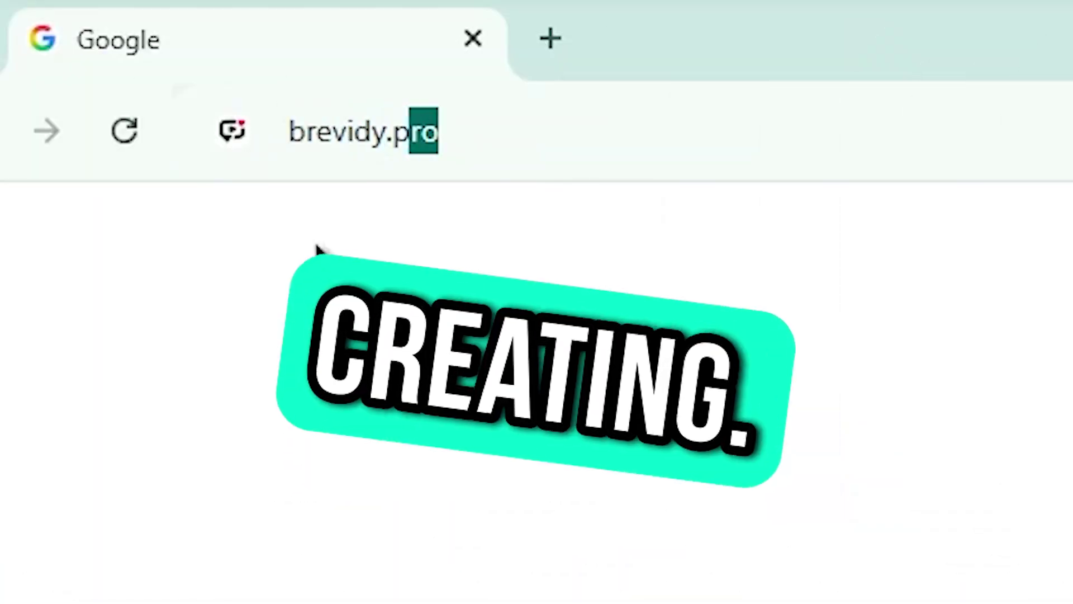
# - Load brevidy.pro in the web browser
pyautogui.press('Return')
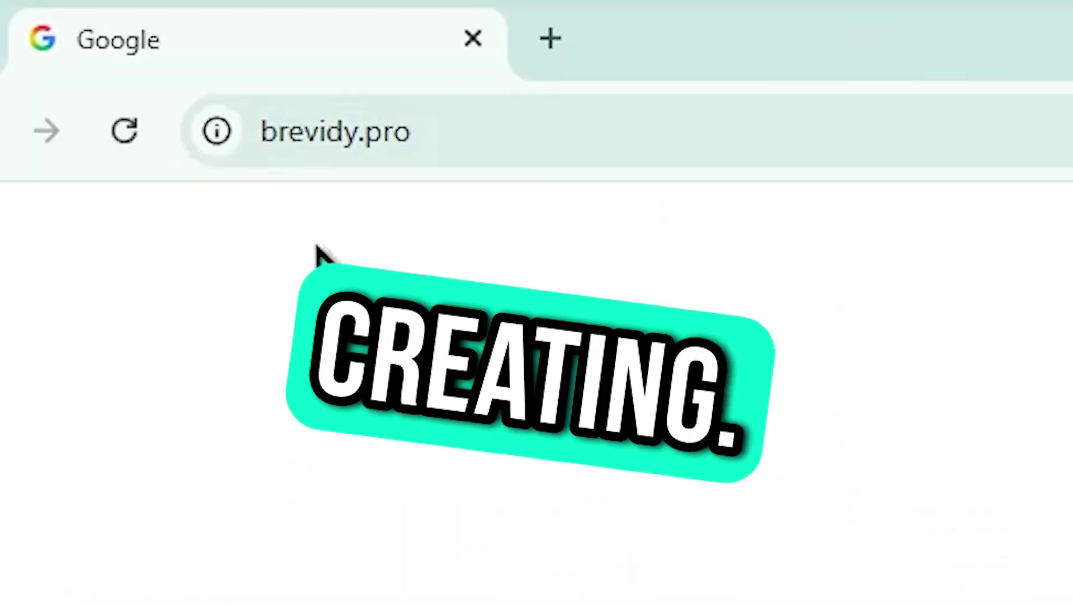